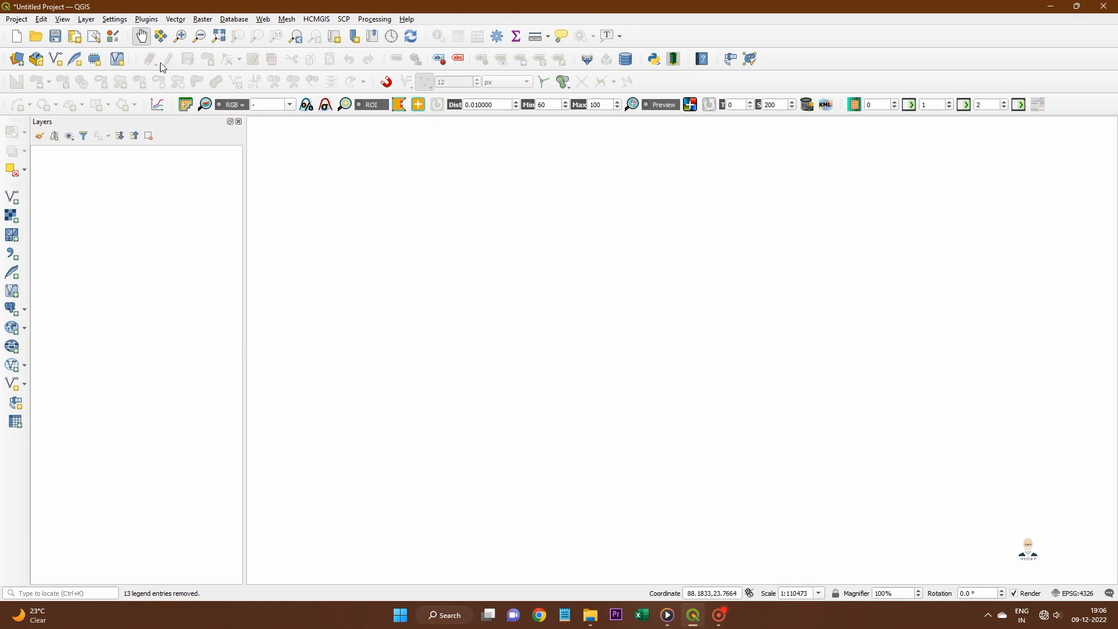
# - Start adding a raster layer and browse to the l3f45e0617apr19 folder inside All folders > Nakshipara marge image
pyautogui.click(86, 19)
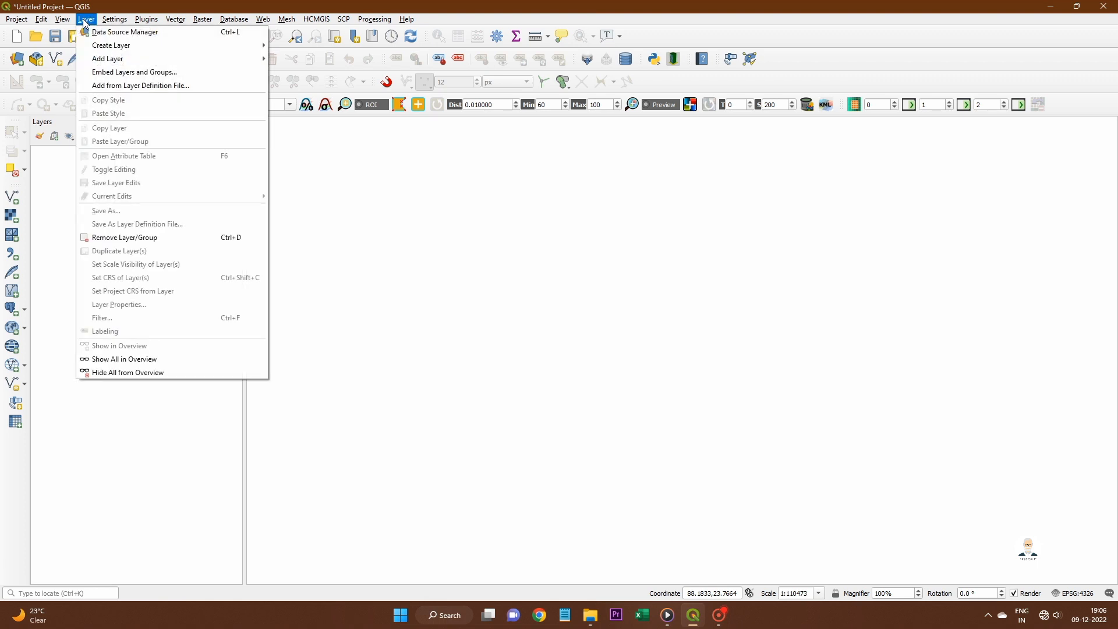
pyautogui.moveTo(103, 61)
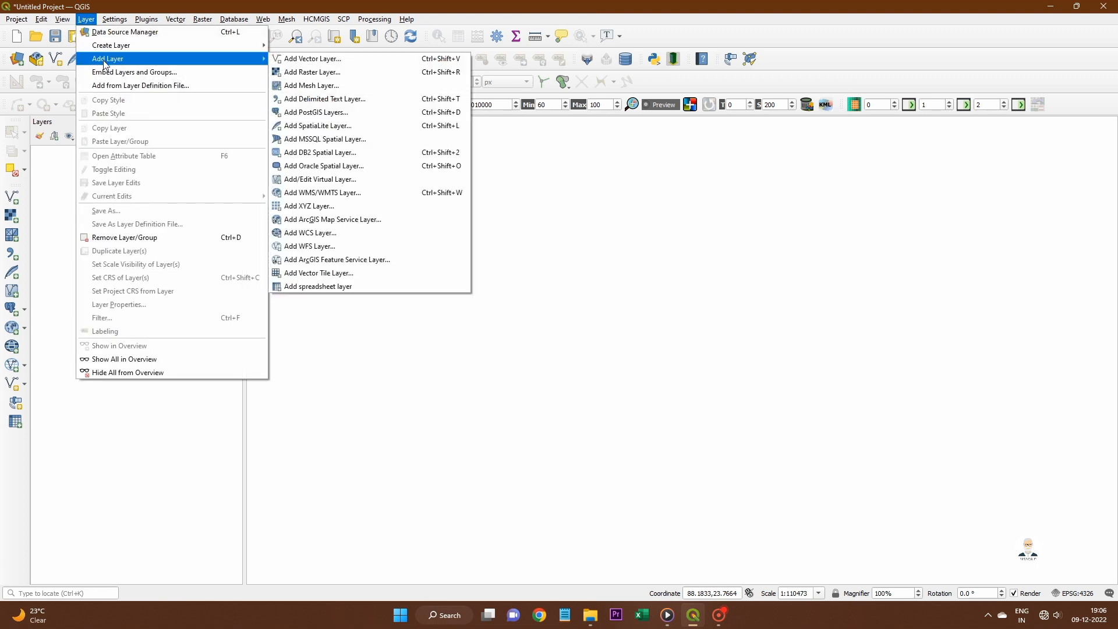
pyautogui.click(322, 72)
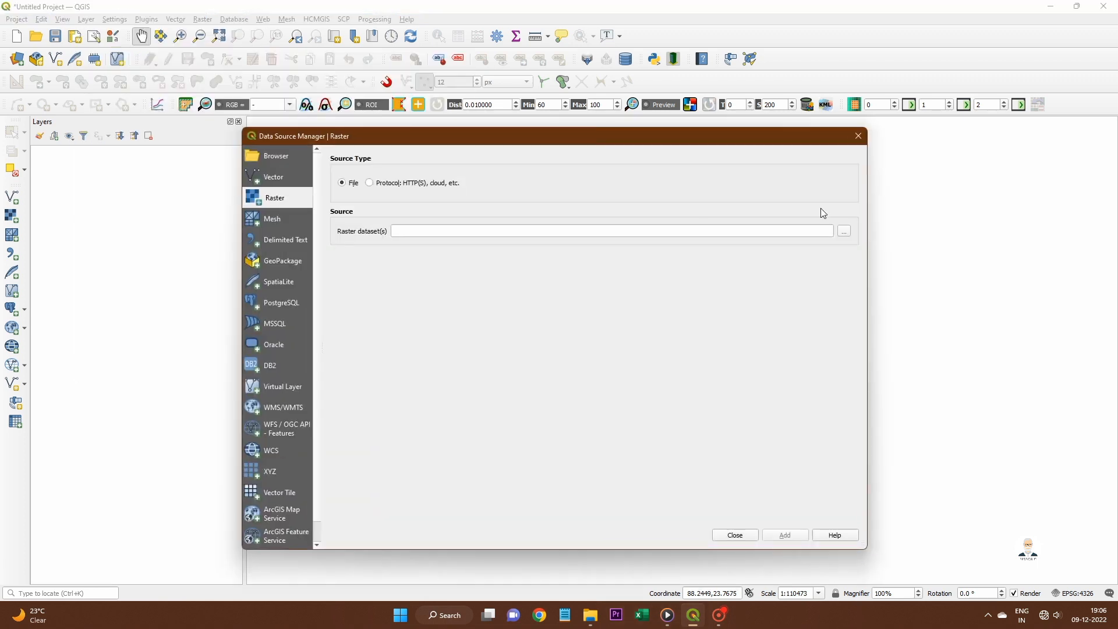
pyautogui.click(846, 231)
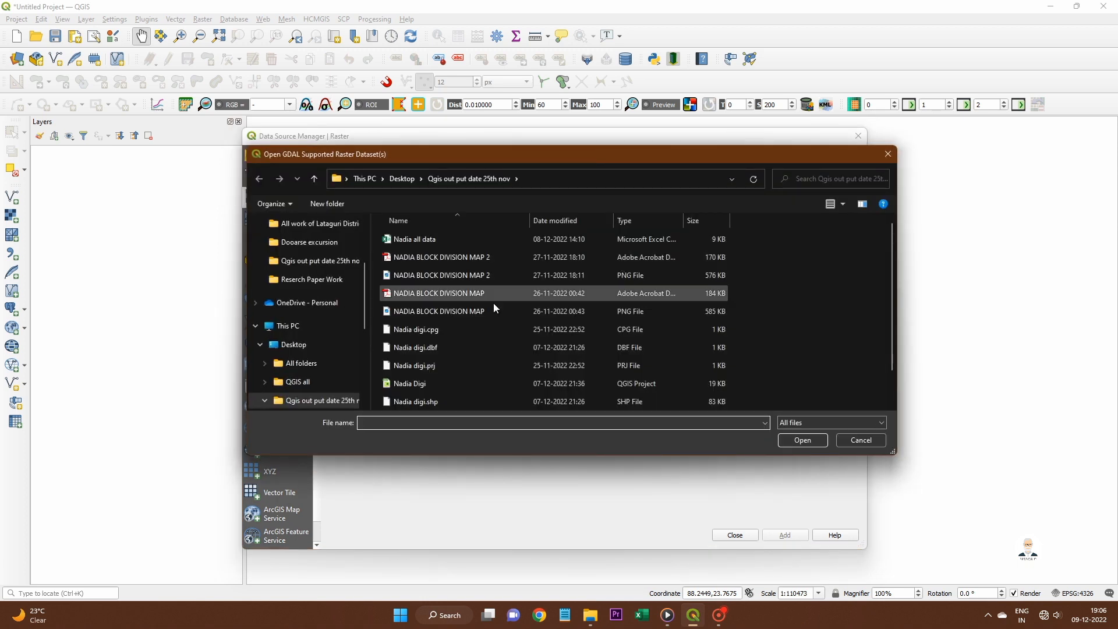
pyautogui.click(327, 366)
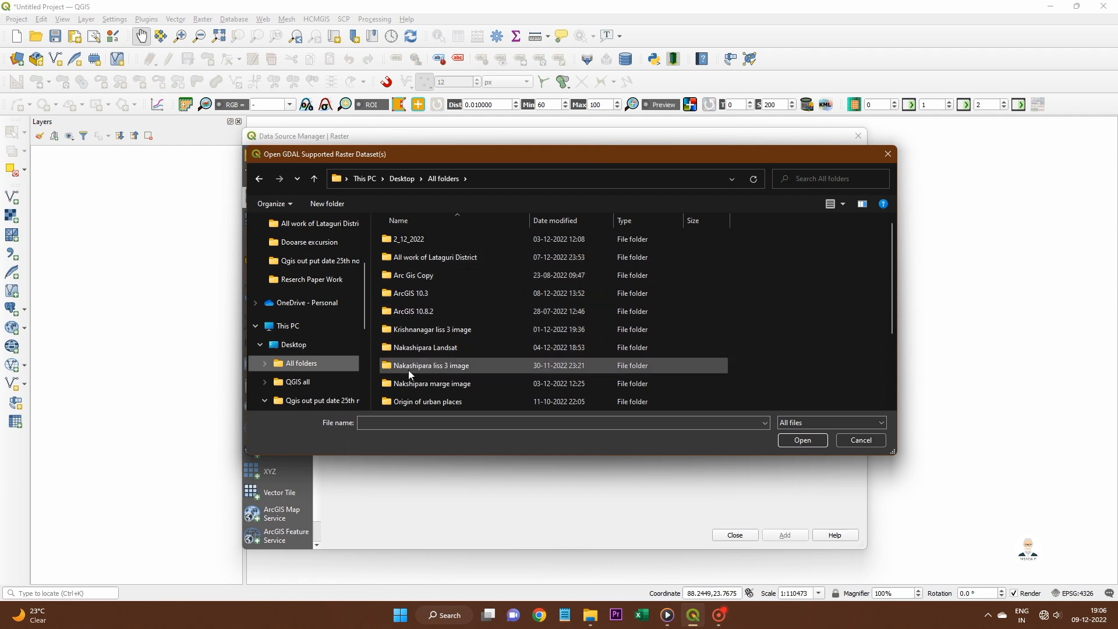
pyautogui.doubleClick(409, 386)
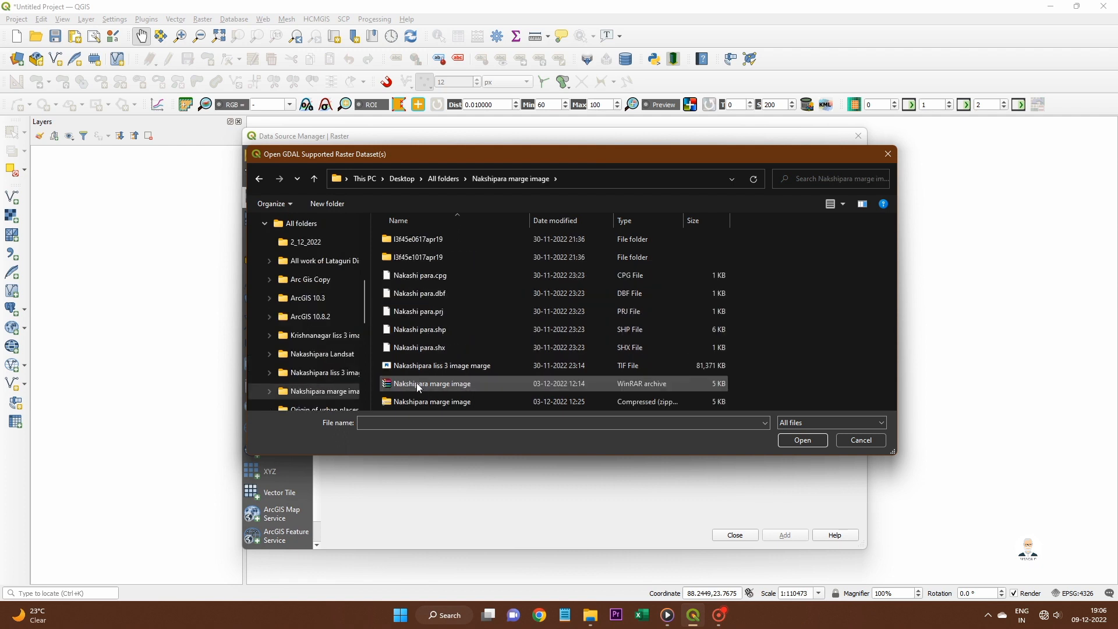
pyautogui.doubleClick(478, 239)
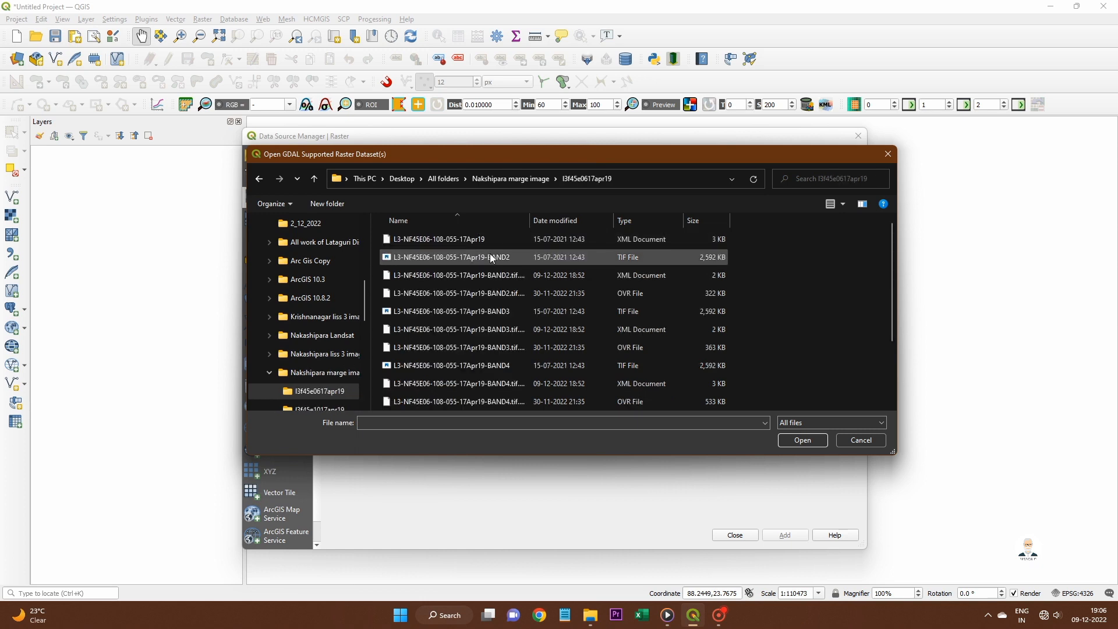
pyautogui.click(508, 258)
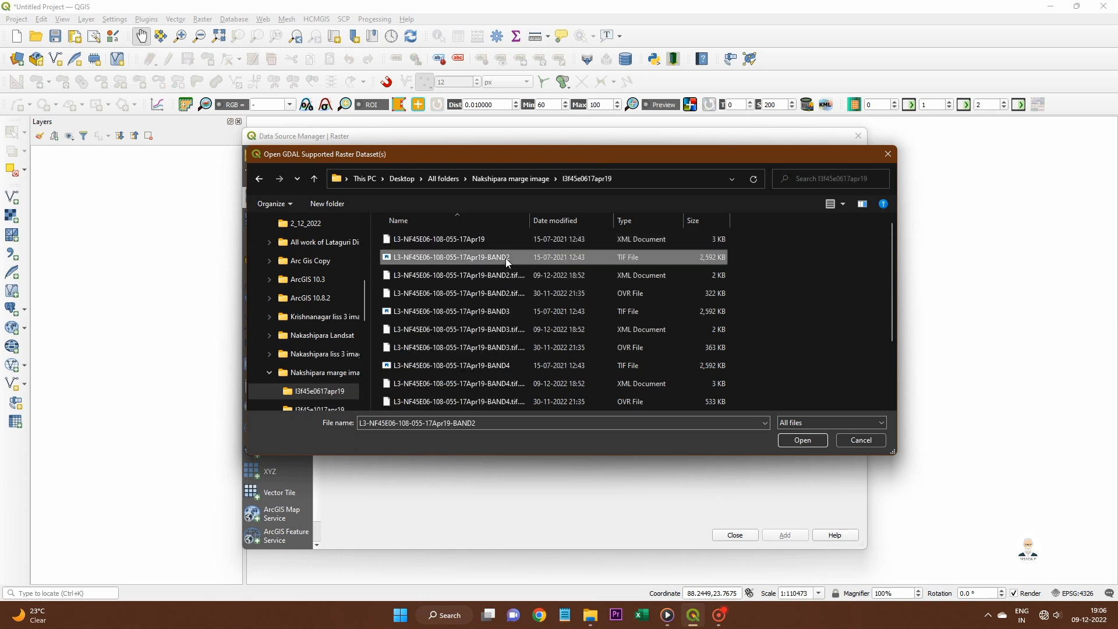
pyautogui.keyDown('ctrl'); pyautogui.click(505, 313); pyautogui.keyUp('ctrl')
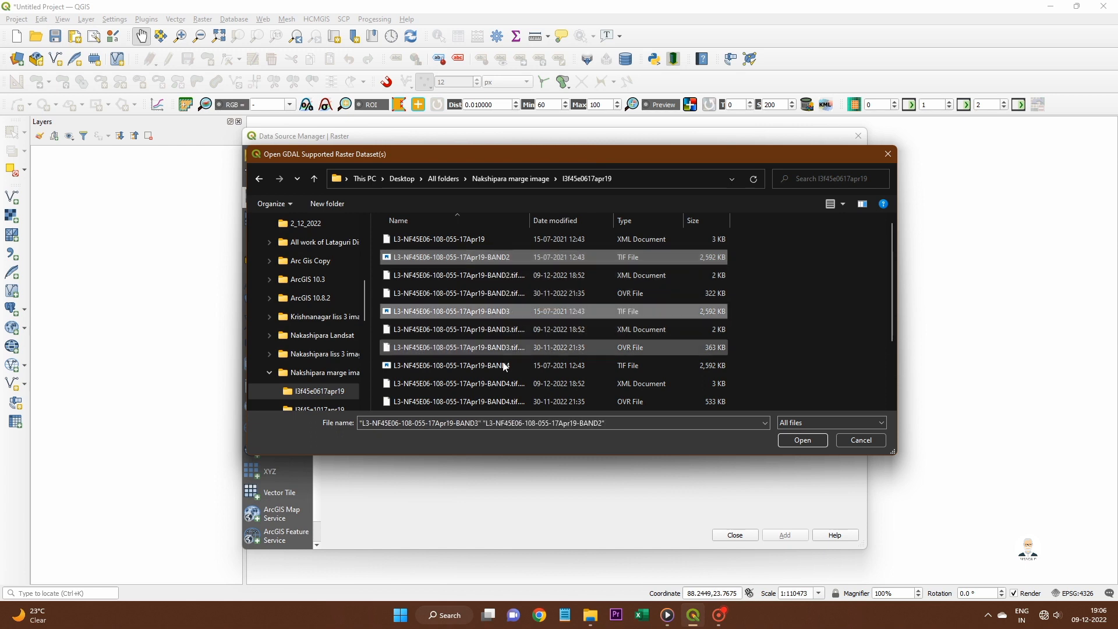
pyautogui.keyDown('ctrl'); pyautogui.click(505, 367); pyautogui.keyUp('ctrl')
pyautogui.scroll(-1, 892, 300)
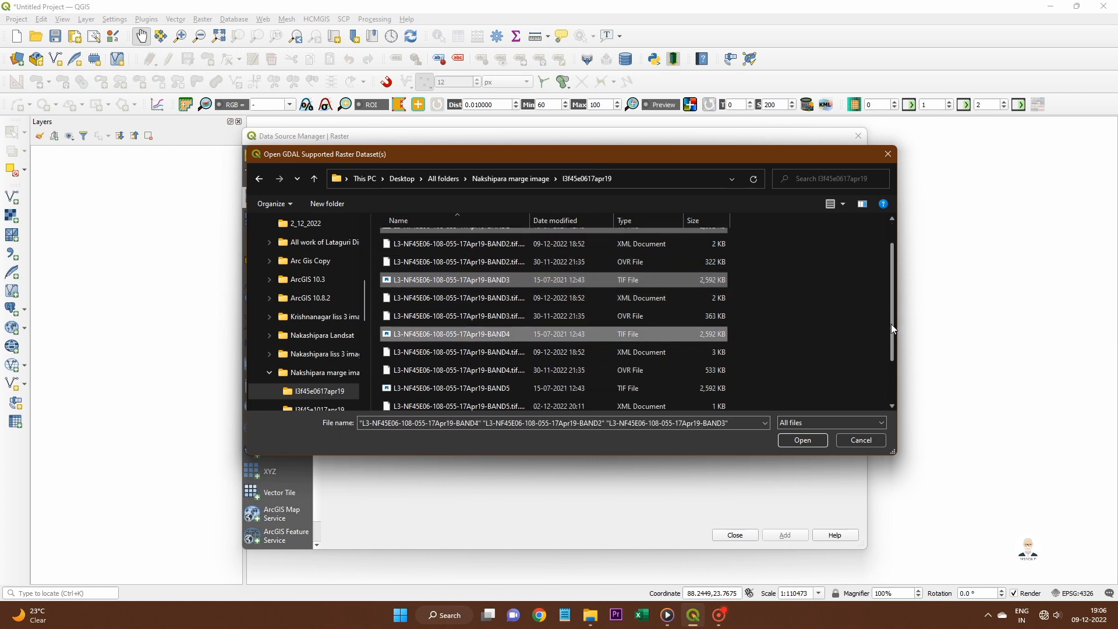
pyautogui.keyDown('ctrl'); pyautogui.click(508, 362); pyautogui.keyUp('ctrl')
pyautogui.click(796, 436)
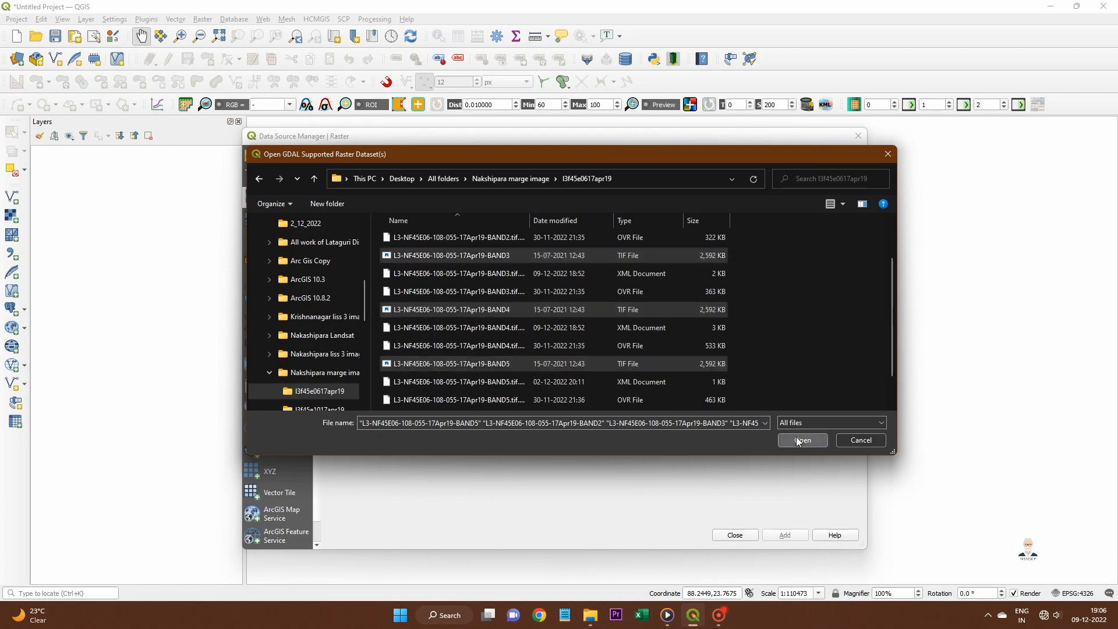
pyautogui.click(788, 536)
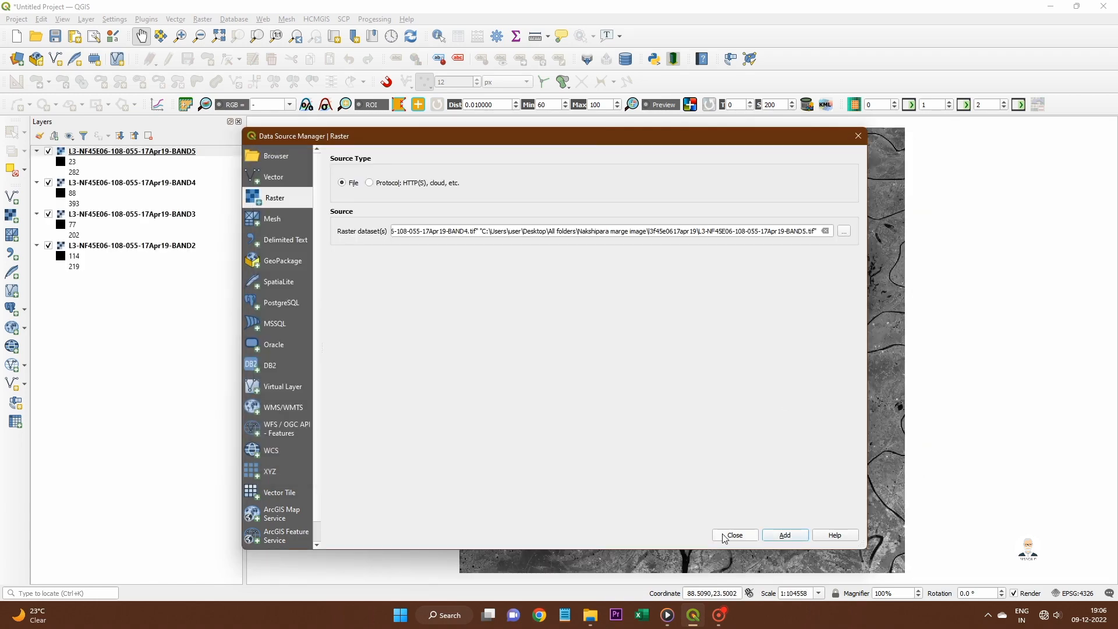
pyautogui.click(734, 535)
pyautogui.scroll(1, 717, 395)
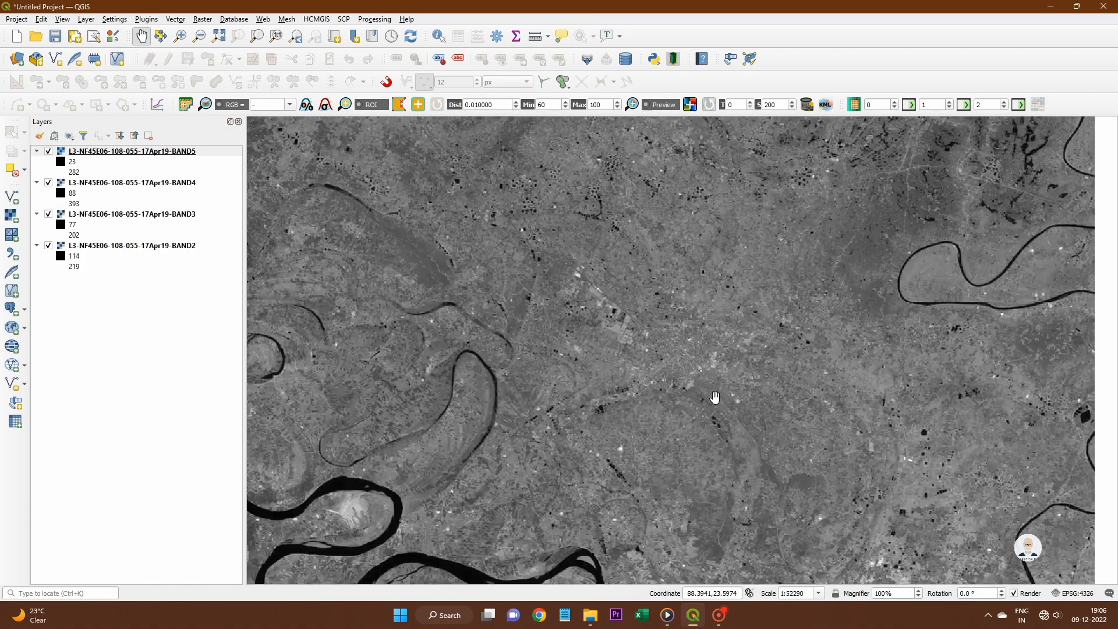
pyautogui.scroll(-1, 708, 394)
pyautogui.scroll(-1, 695, 394)
pyautogui.moveTo(666, 374); pyautogui.dragTo(712, 400)
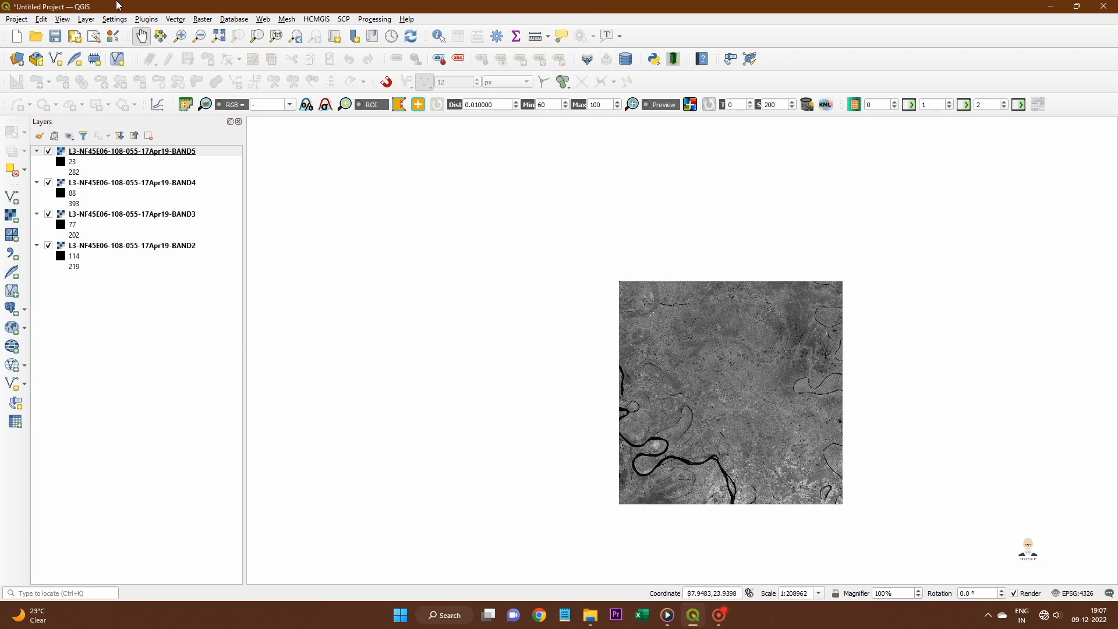
# - Add the shapefile Nakashi para.shp from the Nakshipara marge image folder as a vector layer
pyautogui.click(97, 21)
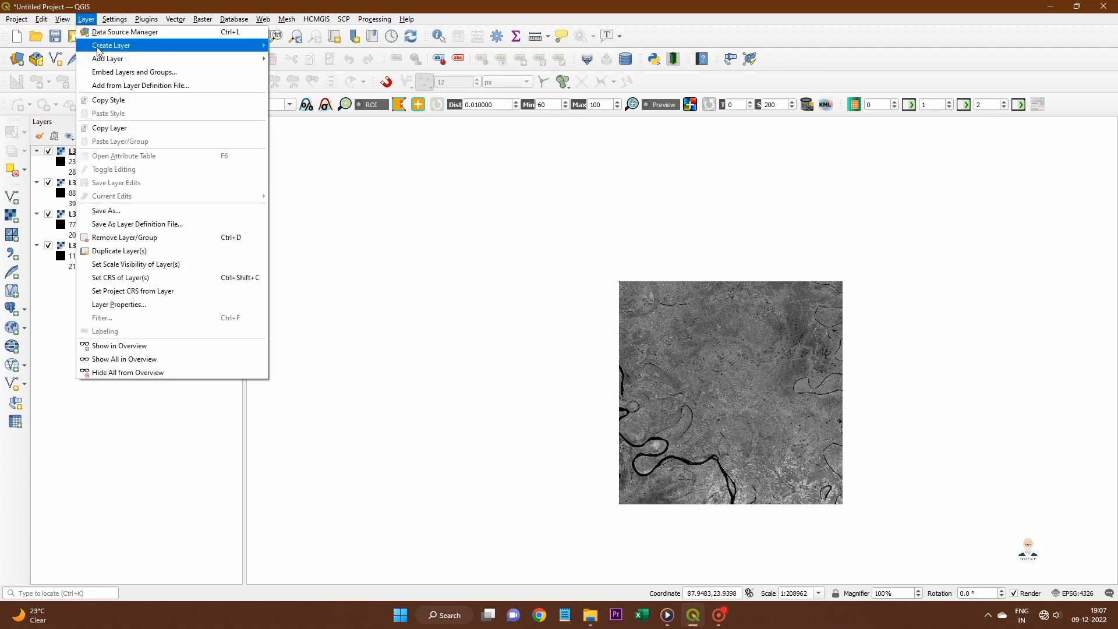
pyautogui.moveTo(117, 59)
pyautogui.click(298, 59)
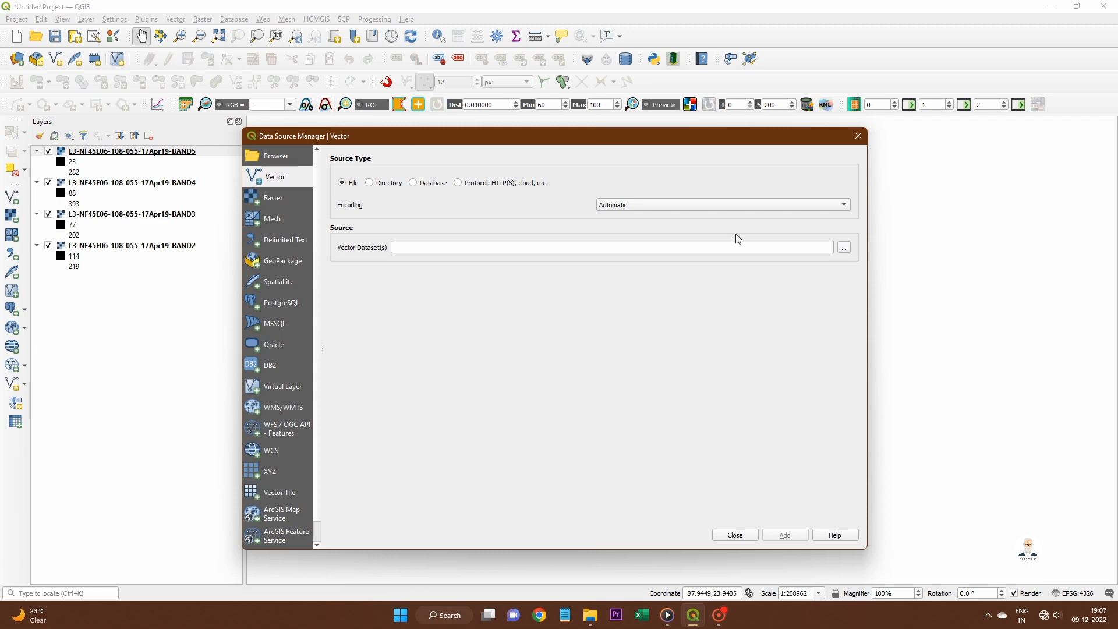
pyautogui.click(846, 250)
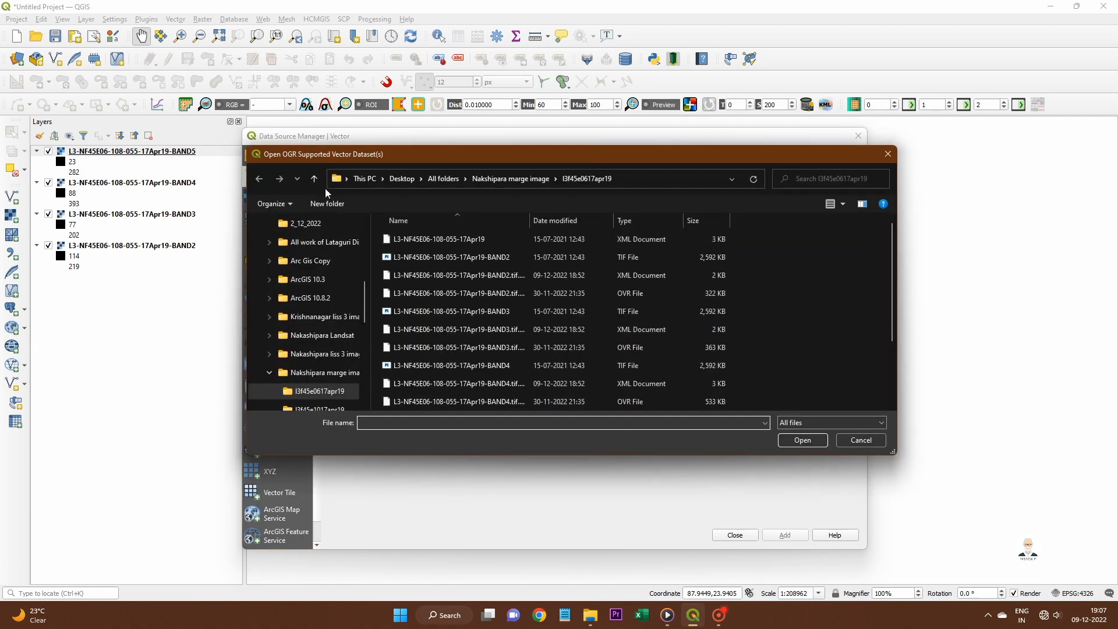
pyautogui.click(314, 179)
pyautogui.click(313, 179)
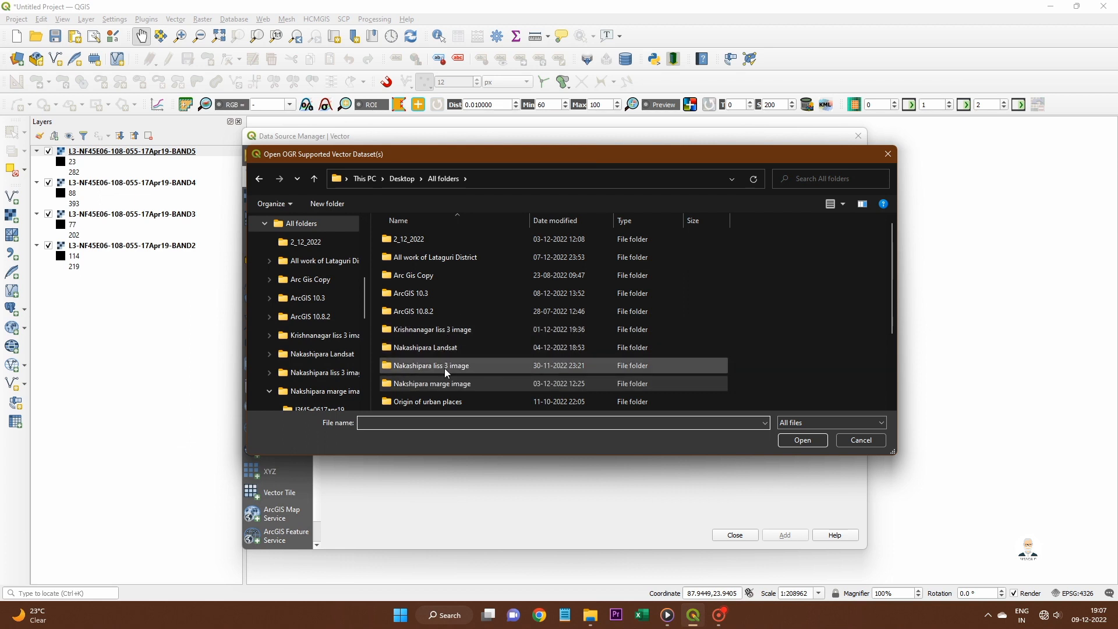
pyautogui.doubleClick(448, 384)
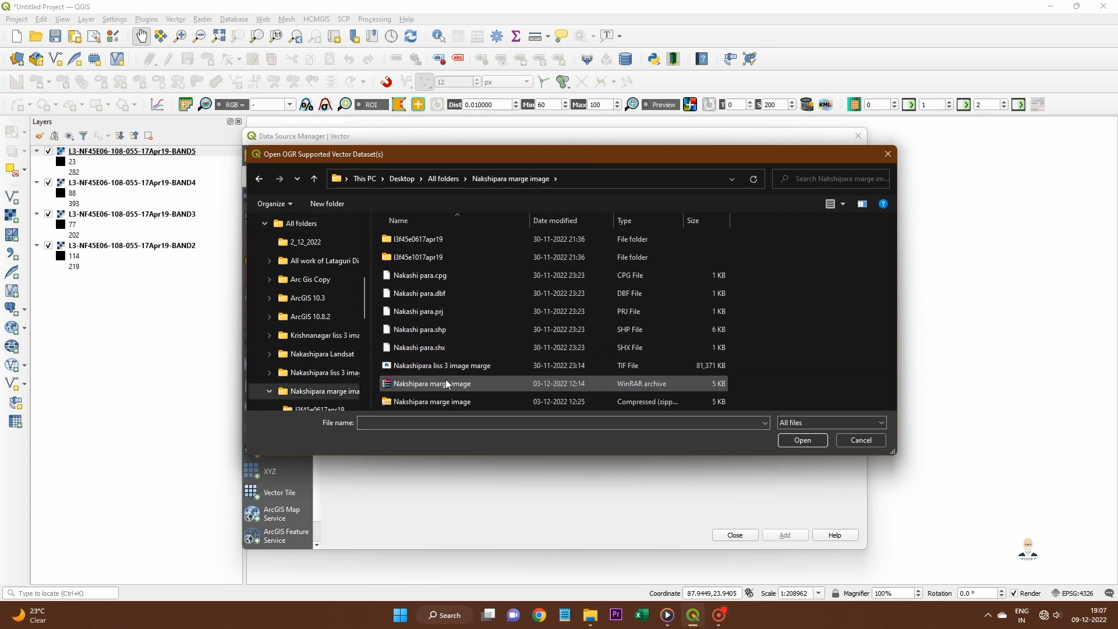
pyautogui.click(433, 331)
pyautogui.click(807, 444)
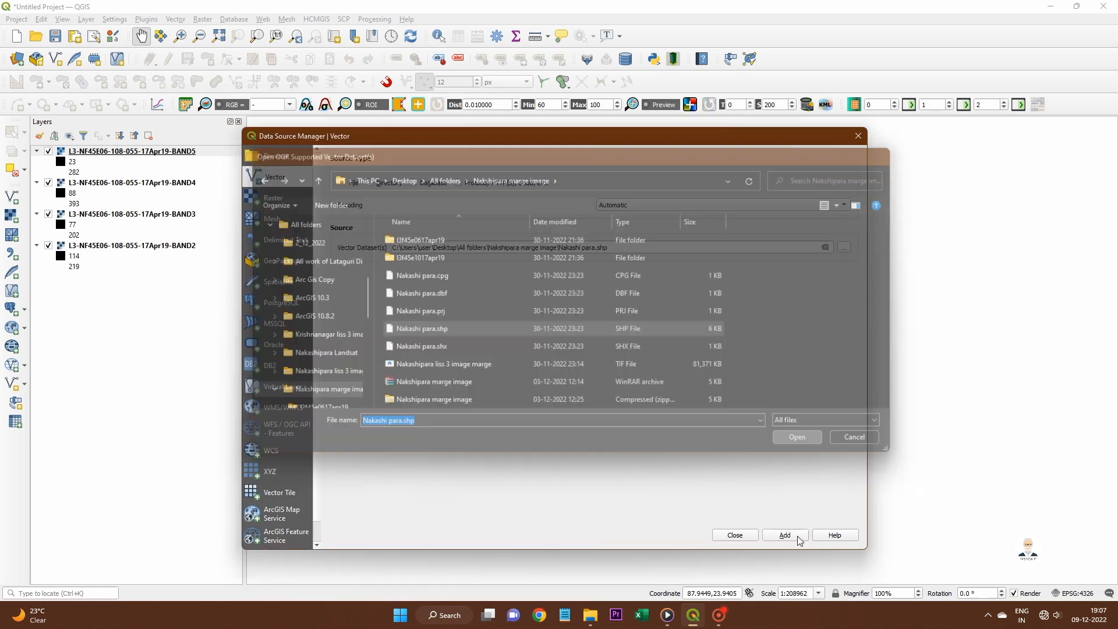
pyautogui.click(784, 534)
pyautogui.click(735, 535)
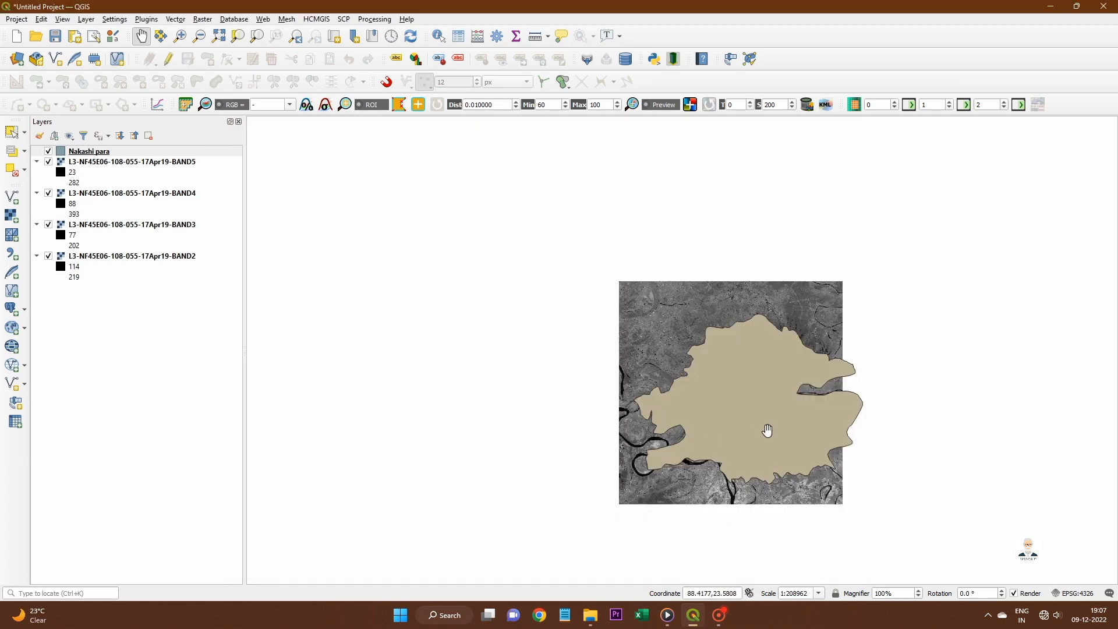
# - Start adding another raster layer and browse to the l3f45e1017apr19 folder inside Nakshipara marge image
pyautogui.moveTo(774, 467); pyautogui.dragTo(613, 430)
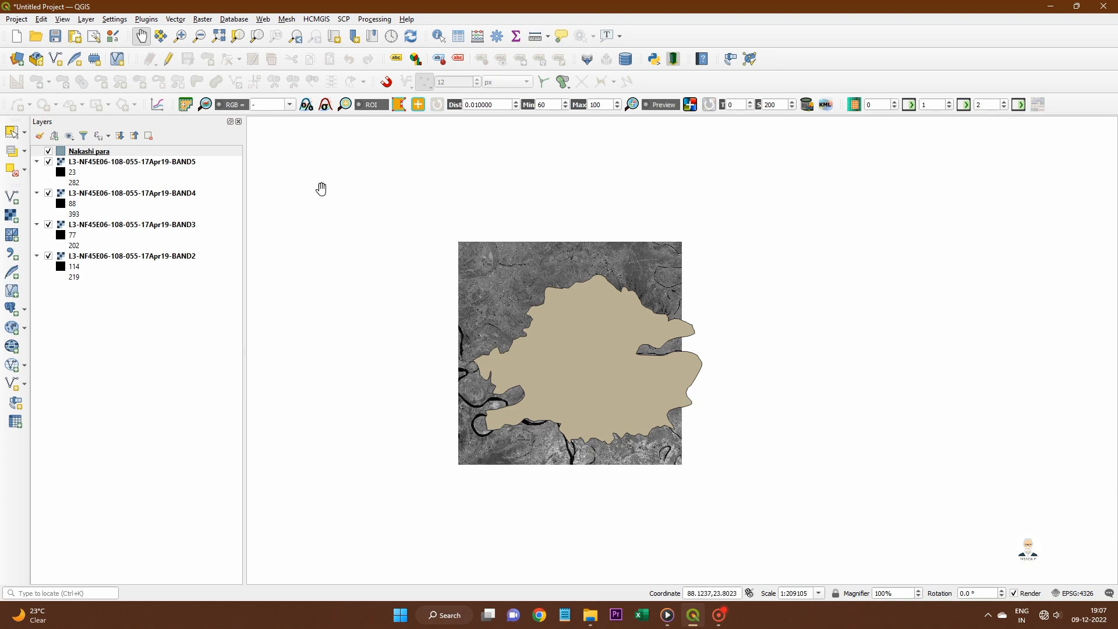
pyautogui.click(86, 20)
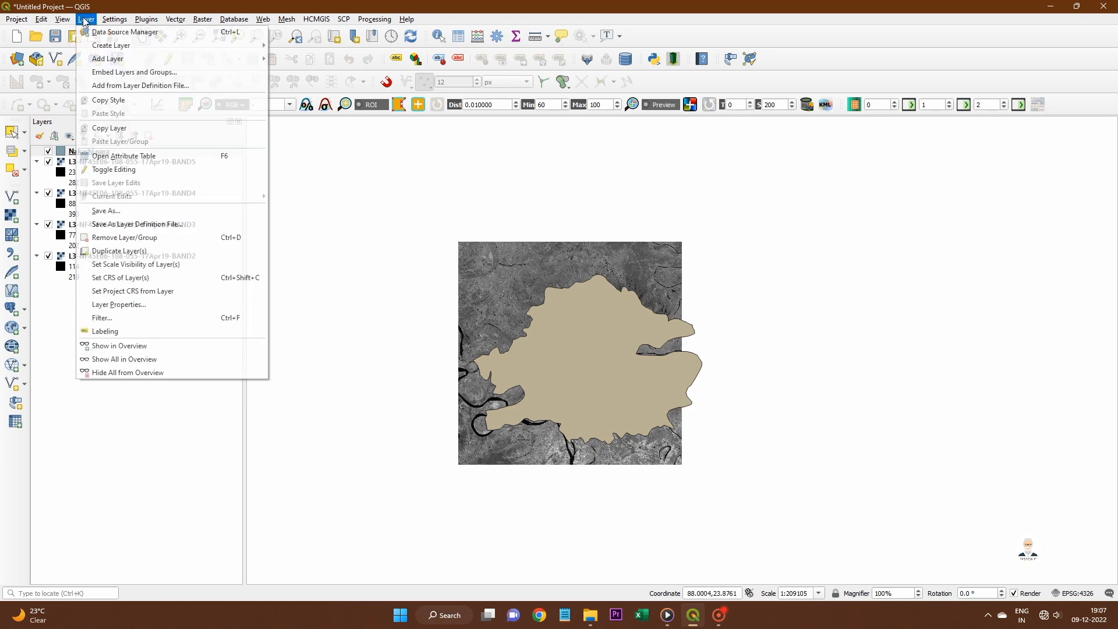
pyautogui.moveTo(270, 63)
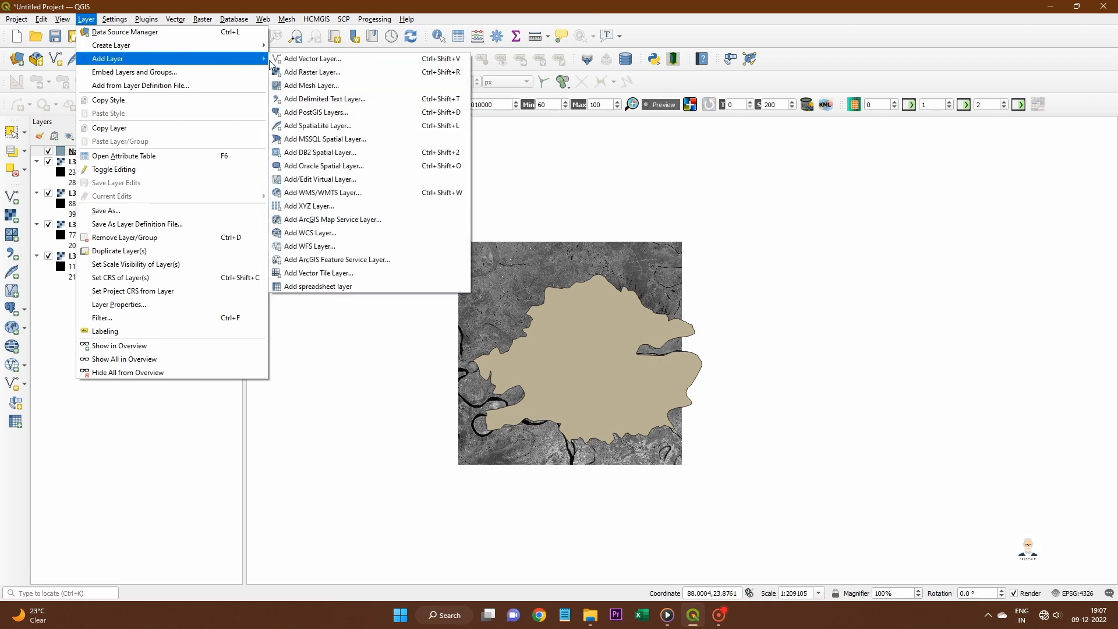
pyautogui.click(317, 72)
pyautogui.click(826, 231)
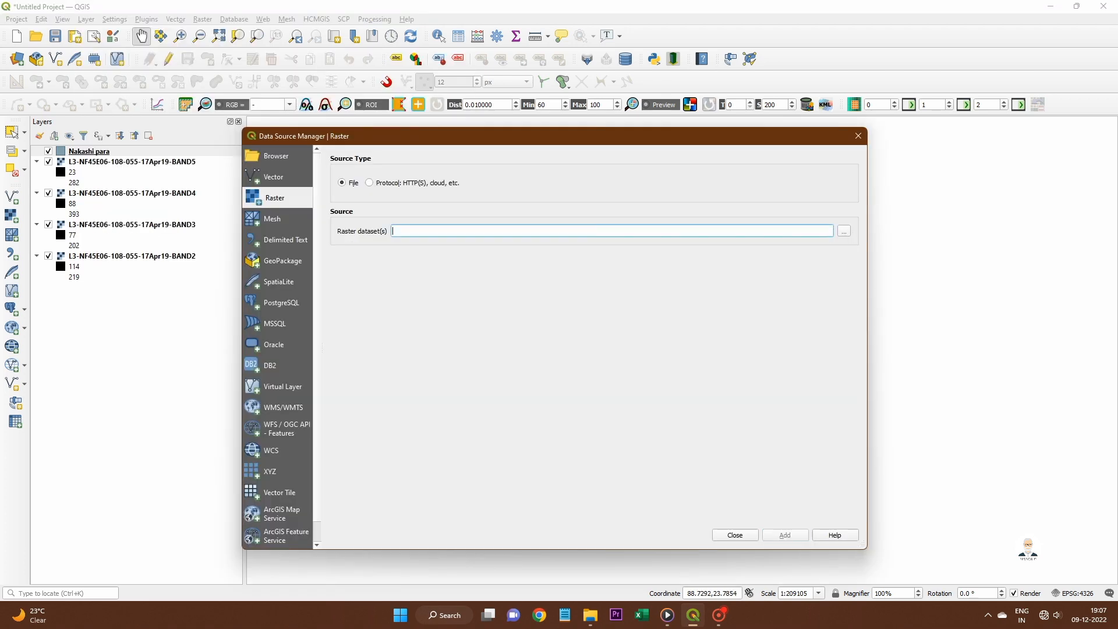
pyautogui.click(844, 232)
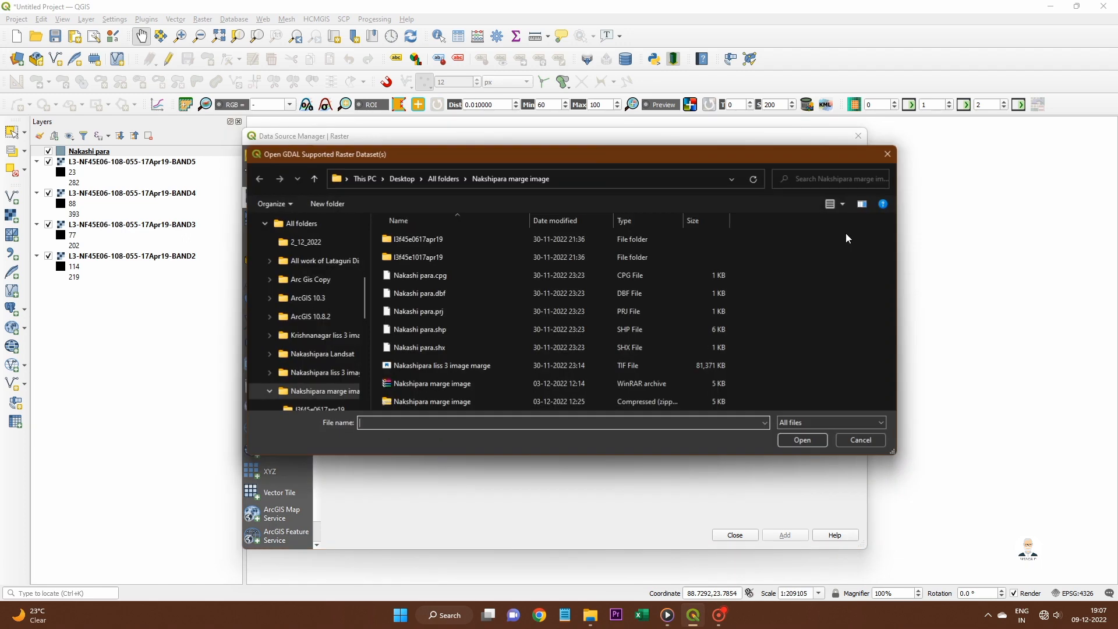
pyautogui.doubleClick(465, 258)
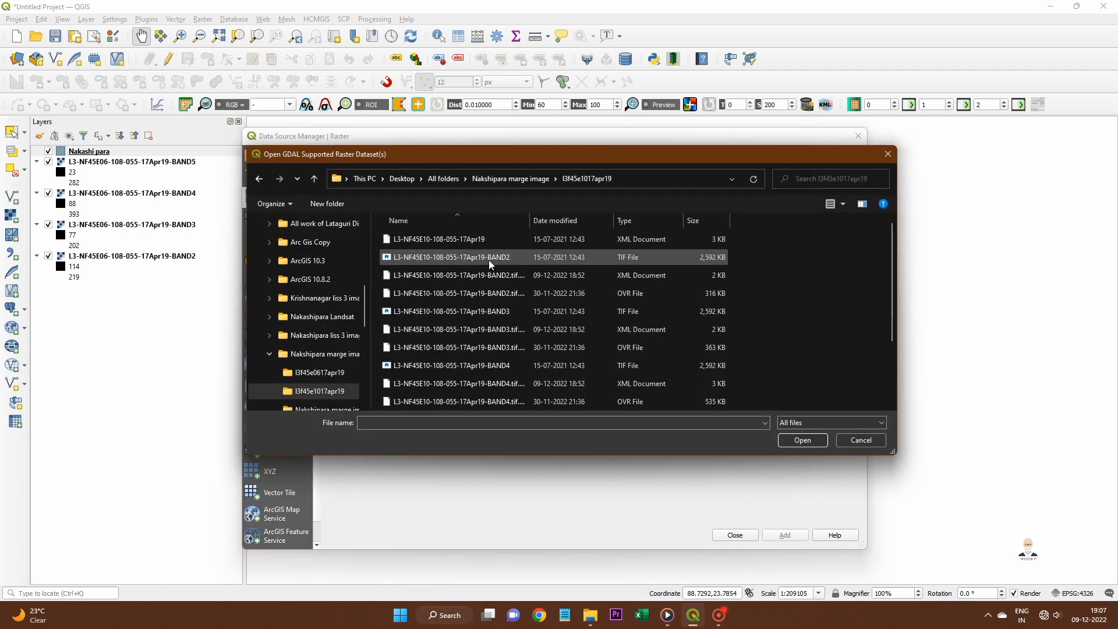
pyautogui.click(472, 257)
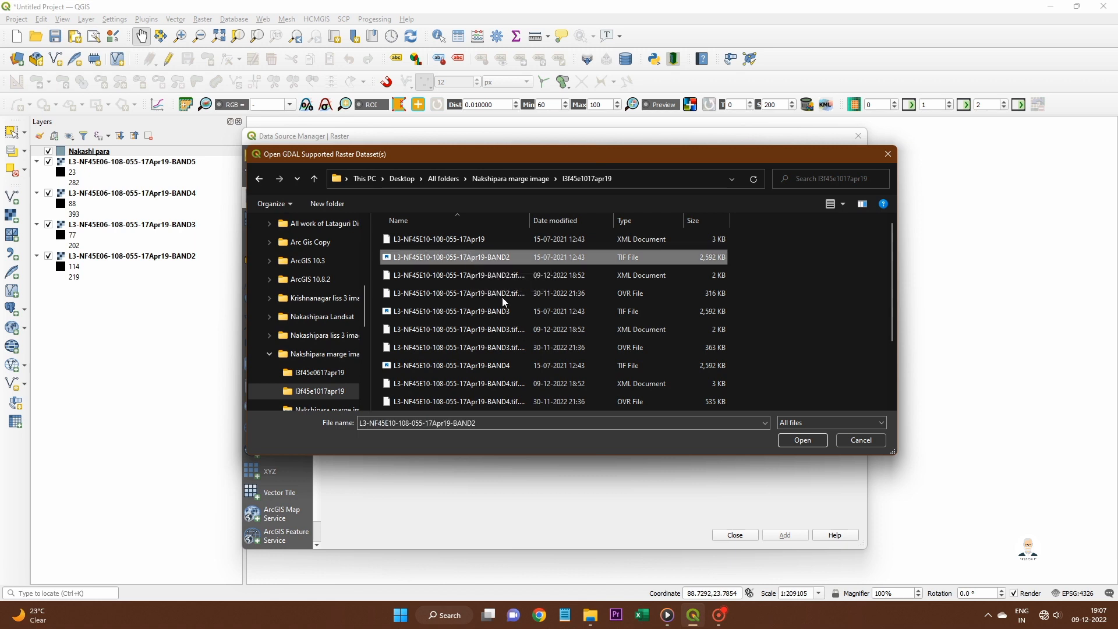
pyautogui.keyDown('ctrl'); pyautogui.click(504, 311); pyautogui.keyUp('ctrl')
pyautogui.keyDown('ctrl'); pyautogui.click(507, 366); pyautogui.keyUp('ctrl')
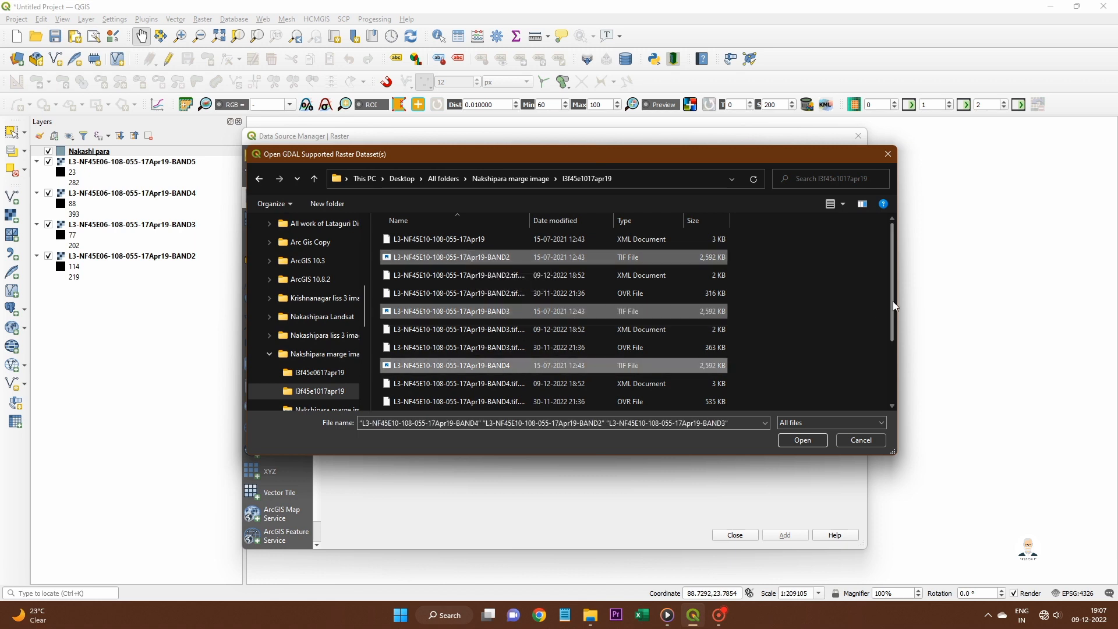
pyautogui.scroll(-1, 508, 364)
pyautogui.keyDown('ctrl'); pyautogui.click(510, 362); pyautogui.keyUp('ctrl')
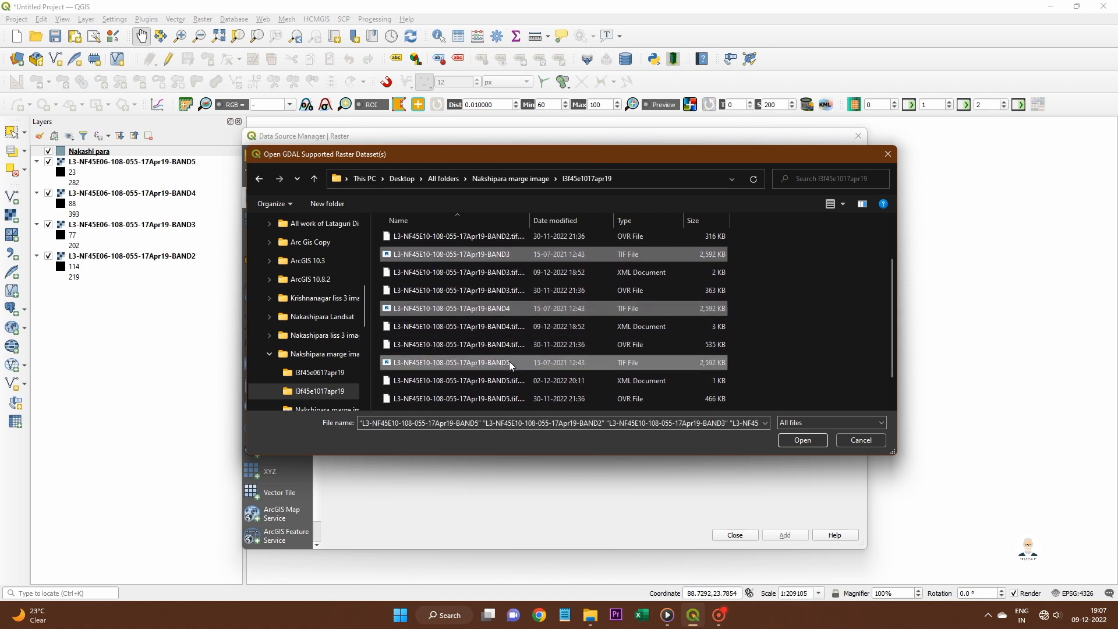
pyautogui.click(803, 441)
pyautogui.click(784, 535)
pyautogui.click(735, 535)
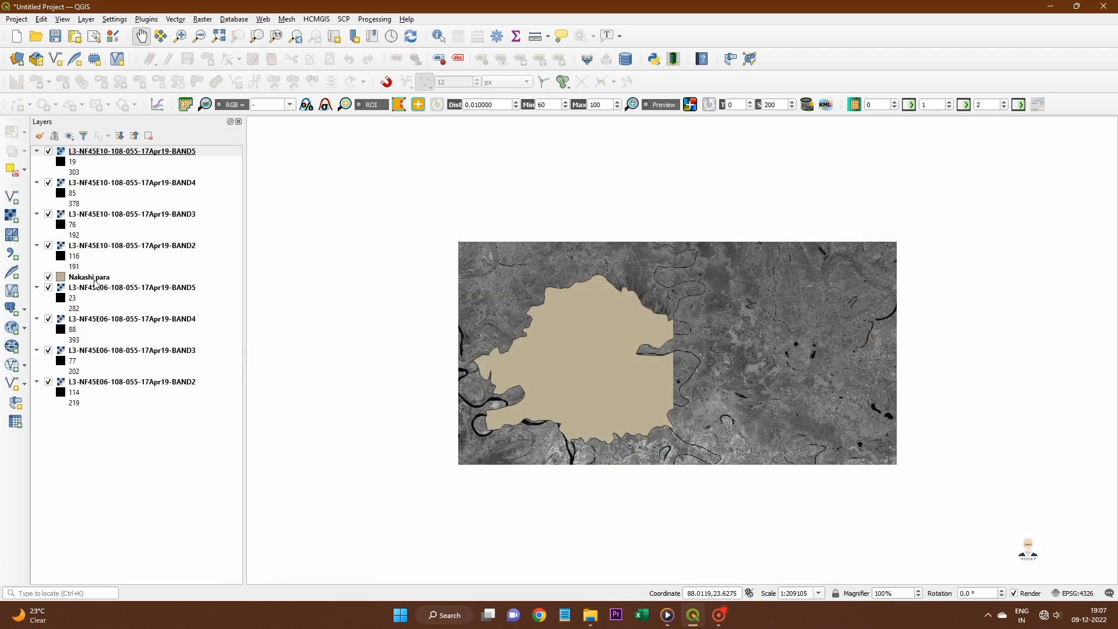
# - Move the Nakashi para layer above all raster bands in the layer order and hide it
pyautogui.moveTo(93, 284); pyautogui.dragTo(90, 154)
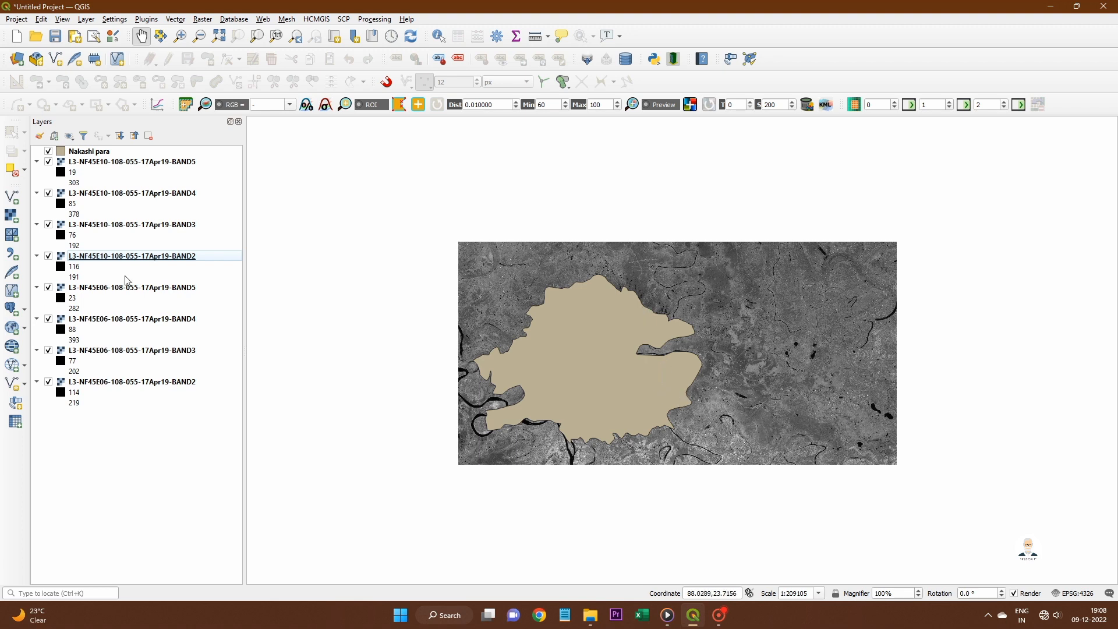
pyautogui.click(48, 152)
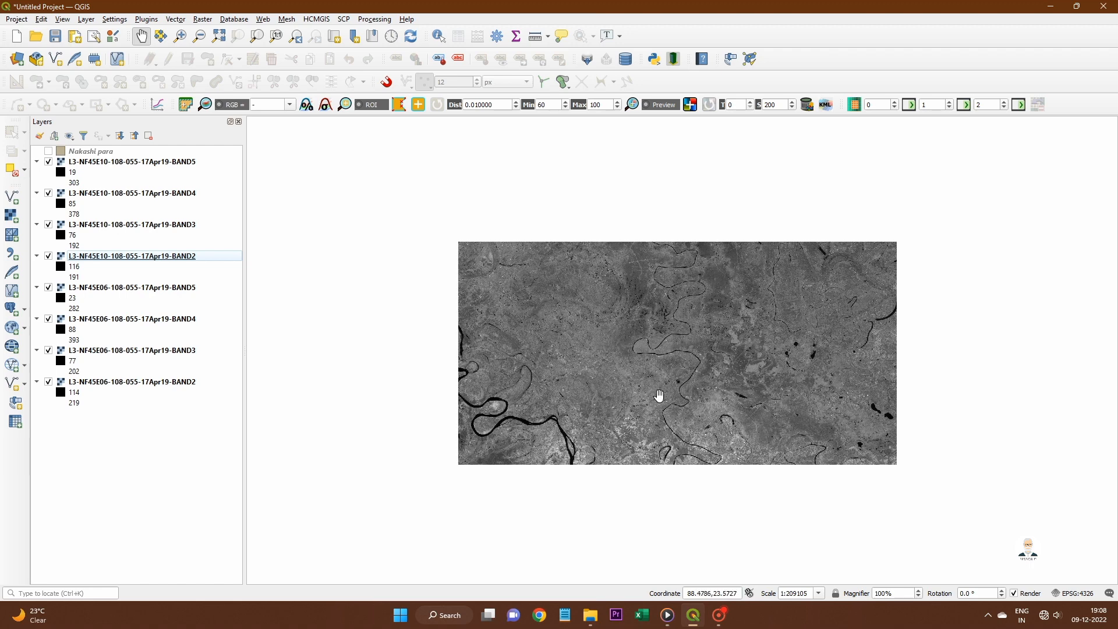
pyautogui.click(344, 20)
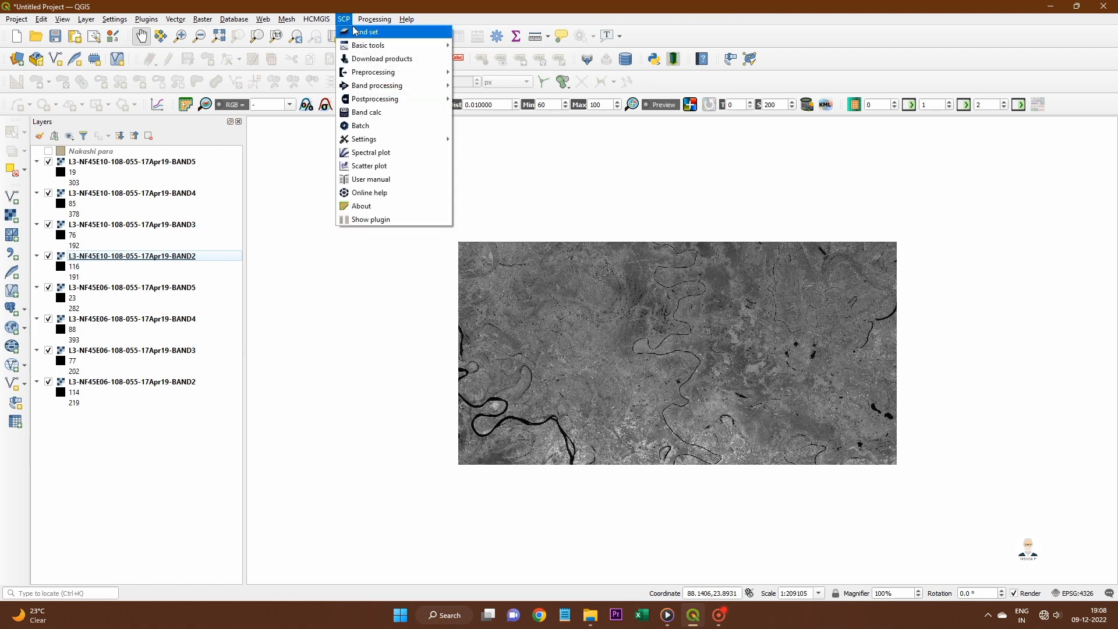
pyautogui.click(354, 30)
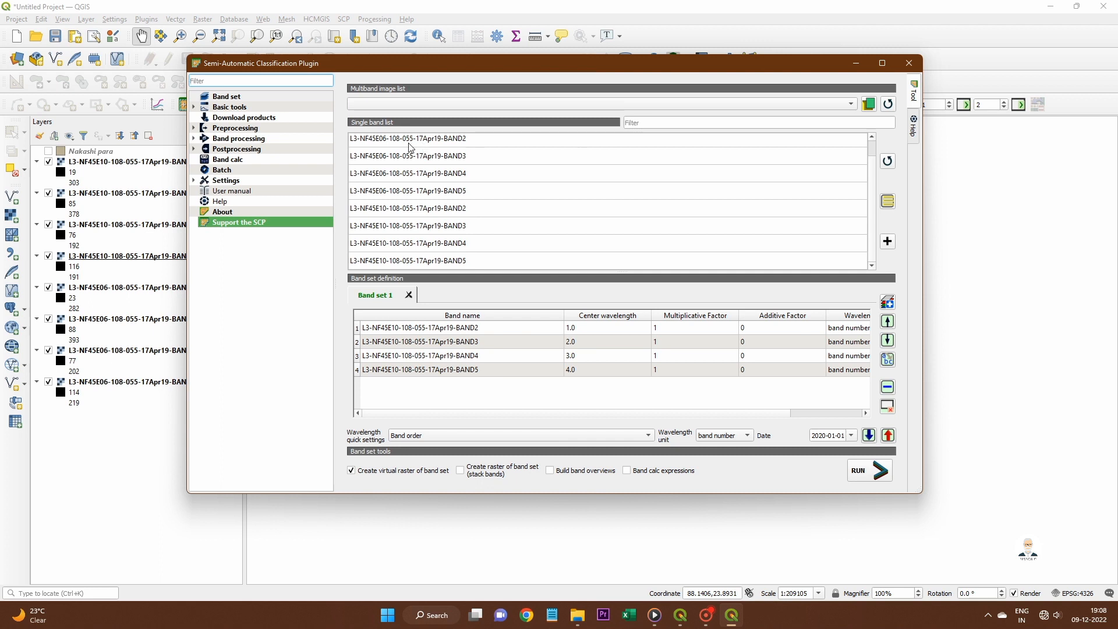
pyautogui.click(890, 157)
pyautogui.click(572, 372)
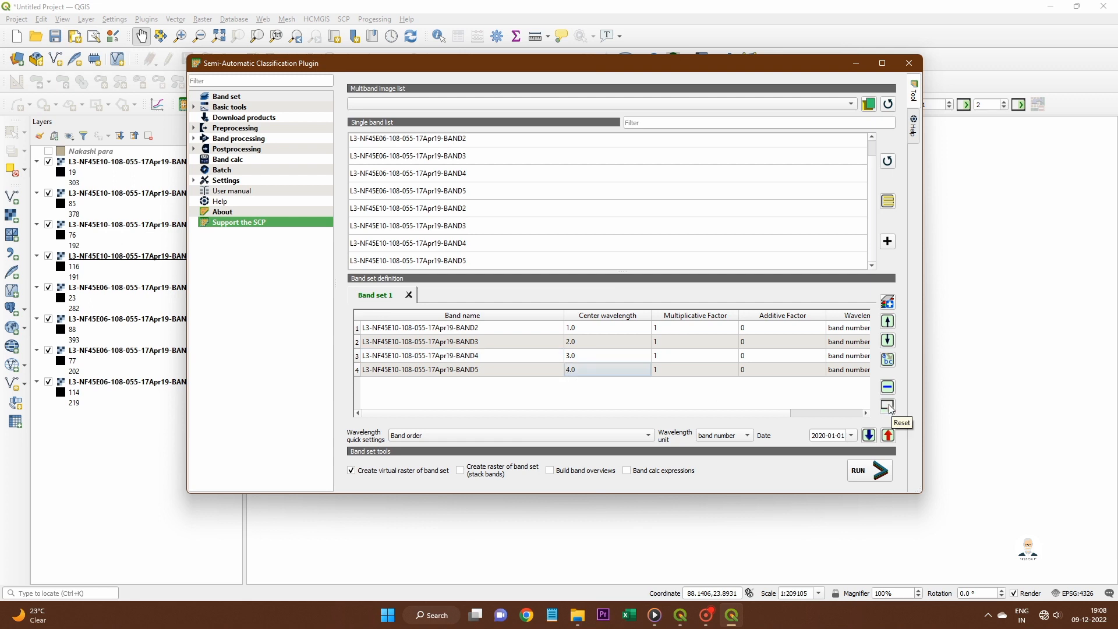
pyautogui.click(891, 409)
pyautogui.click(576, 312)
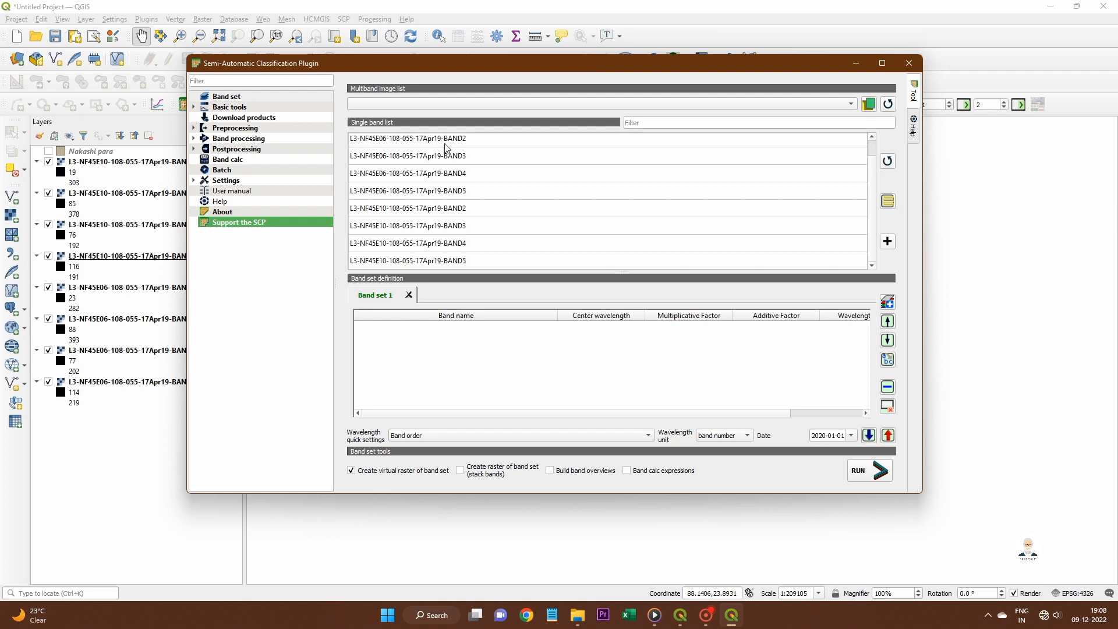
pyautogui.moveTo(454, 142); pyautogui.dragTo(457, 194)
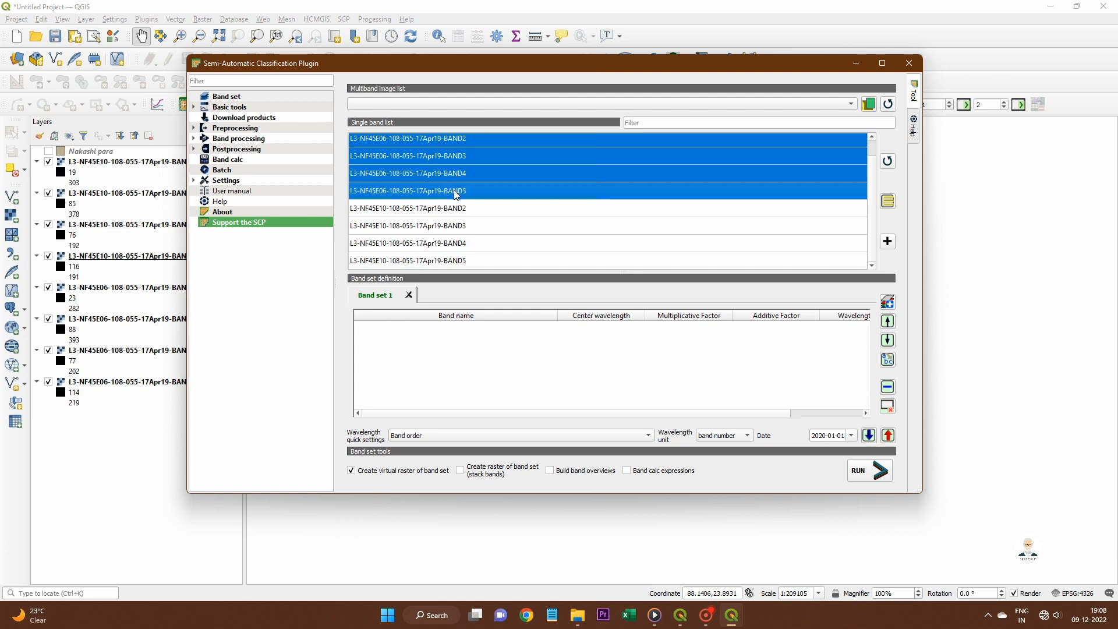
pyautogui.click(888, 244)
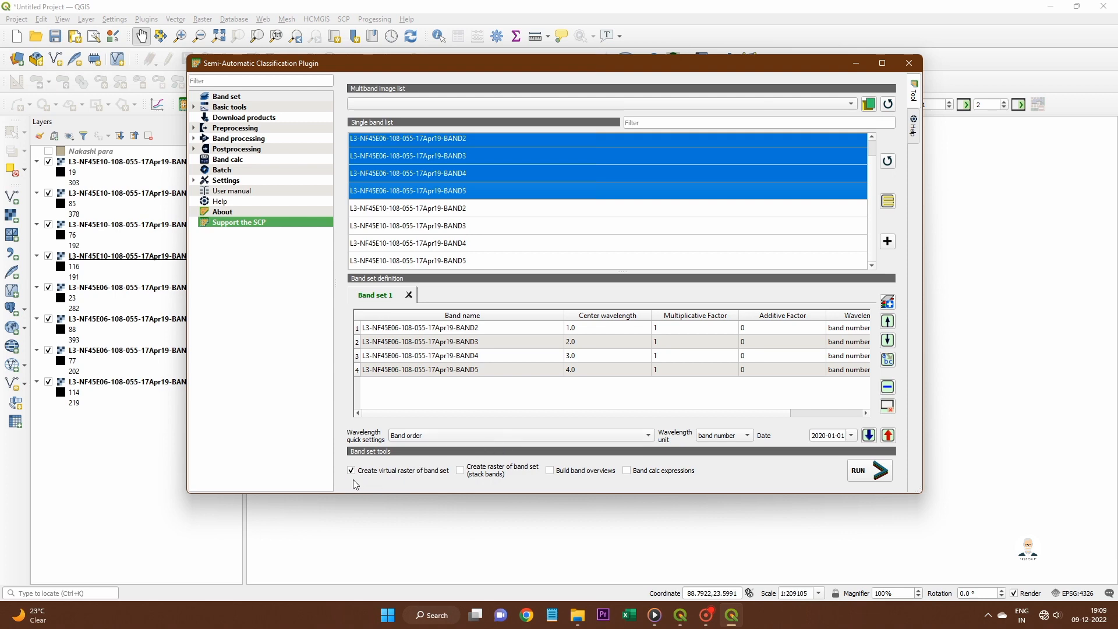
# - Start creating the virtual raster of the band set and make an output folder named Liss 3 marged first on the Desktop
pyautogui.click(866, 474)
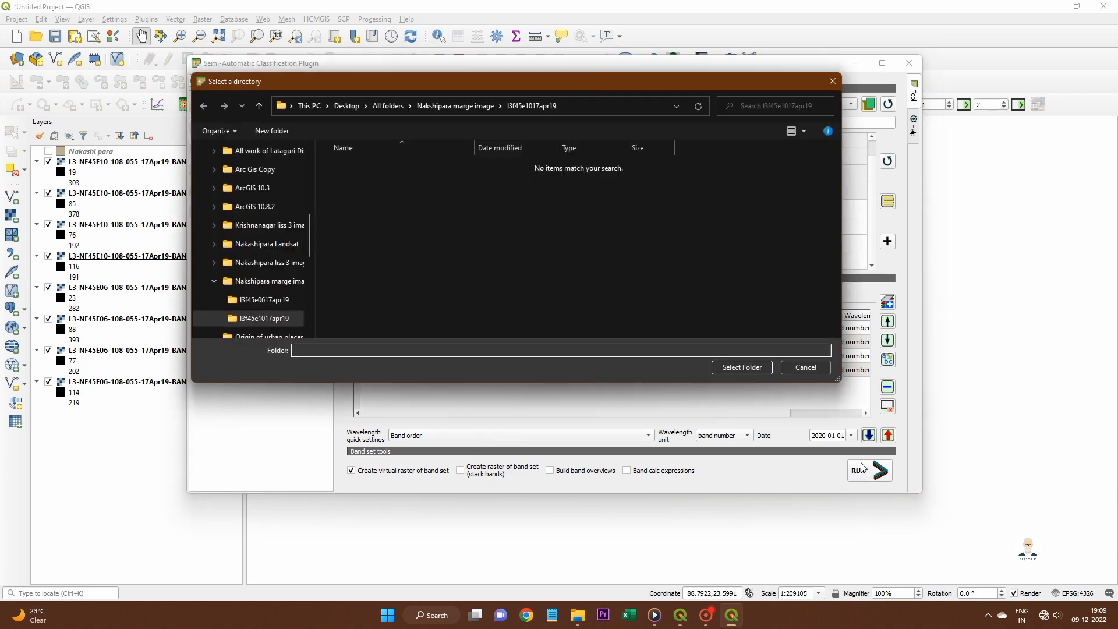
pyautogui.scroll(3, 277, 247)
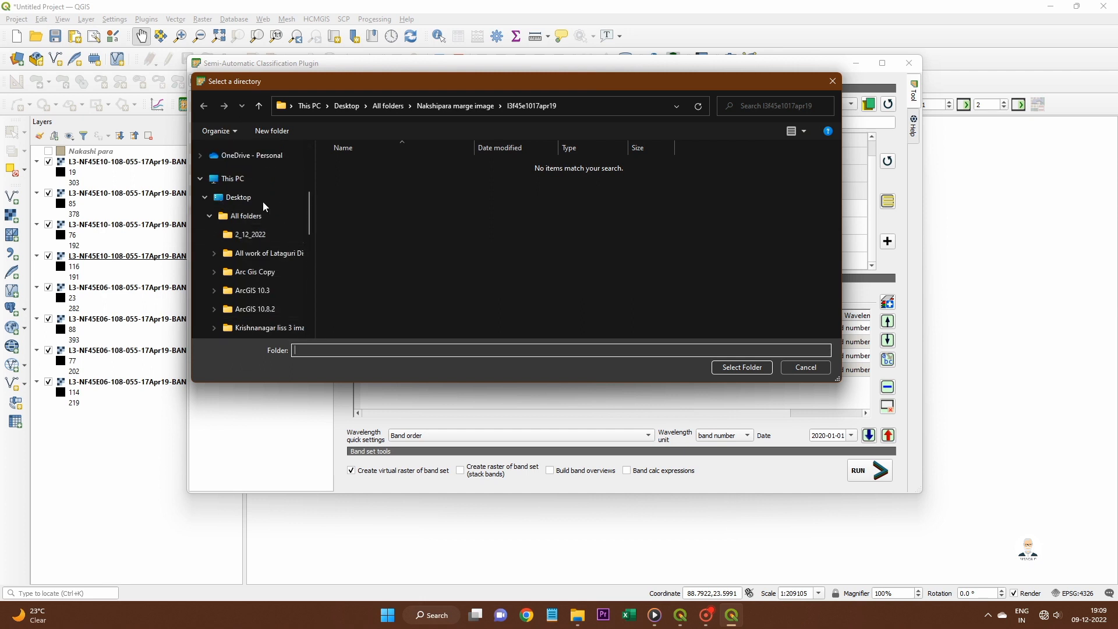
pyautogui.click(263, 201)
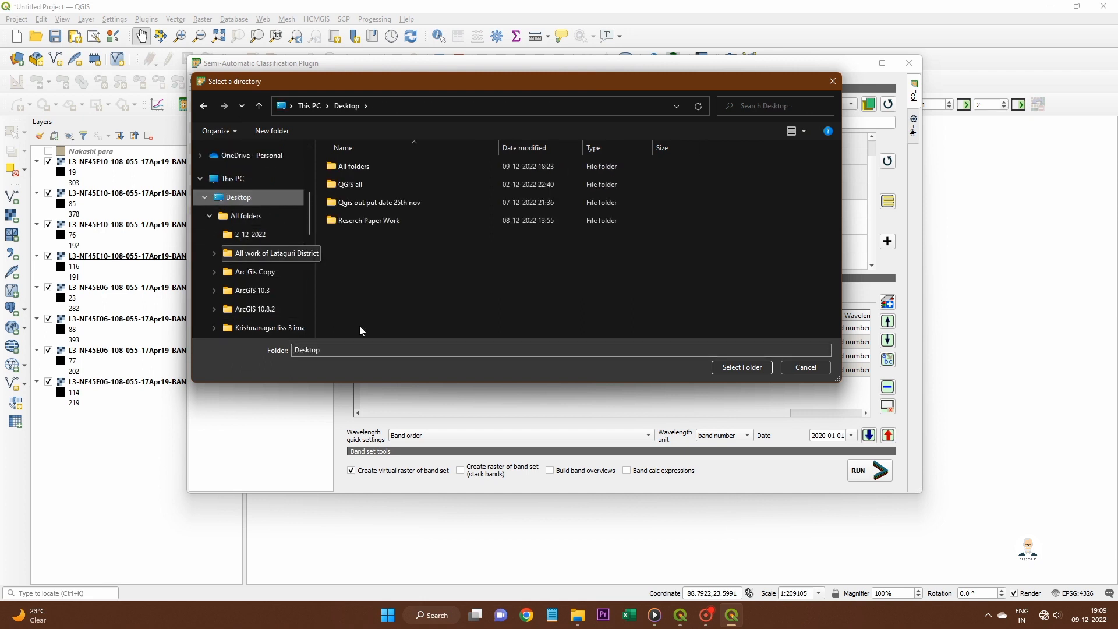
pyautogui.click(271, 130)
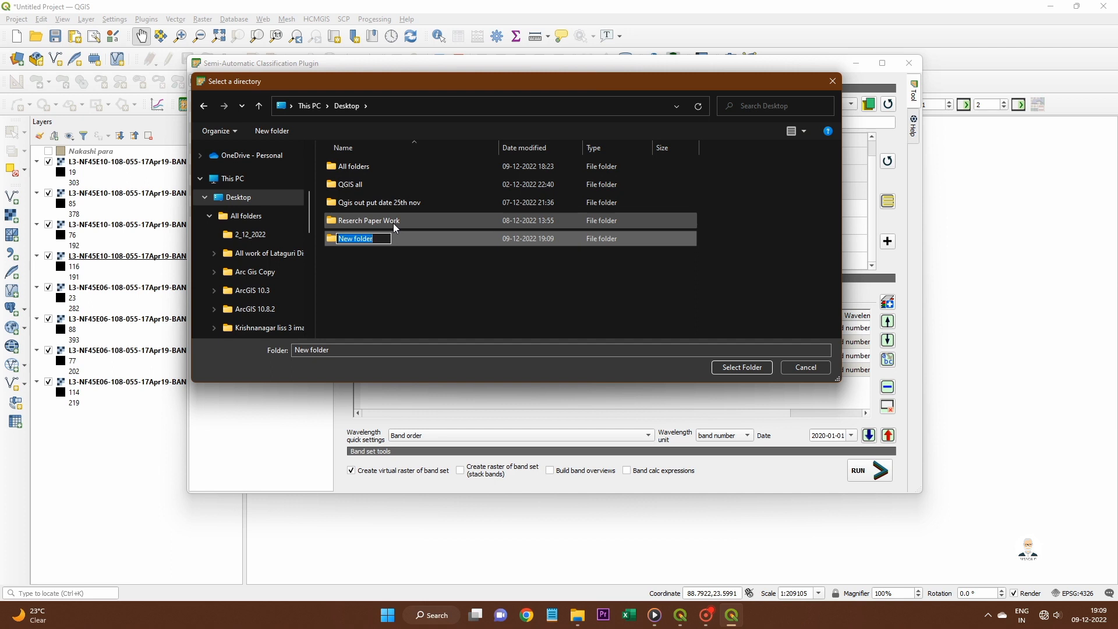
pyautogui.write('Liss')
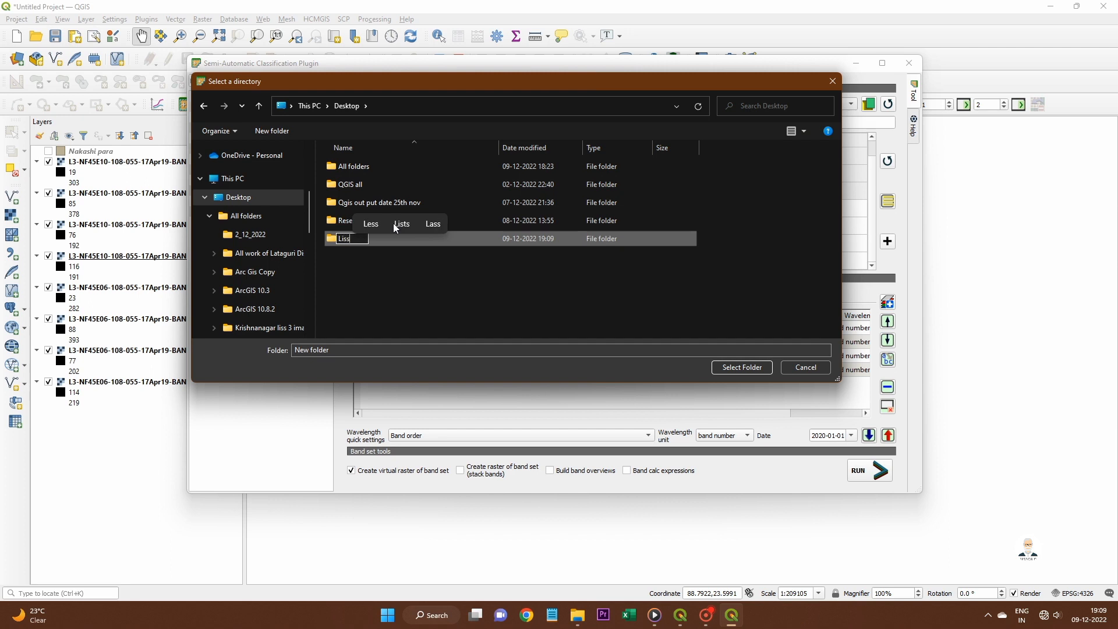
pyautogui.write(' 3')
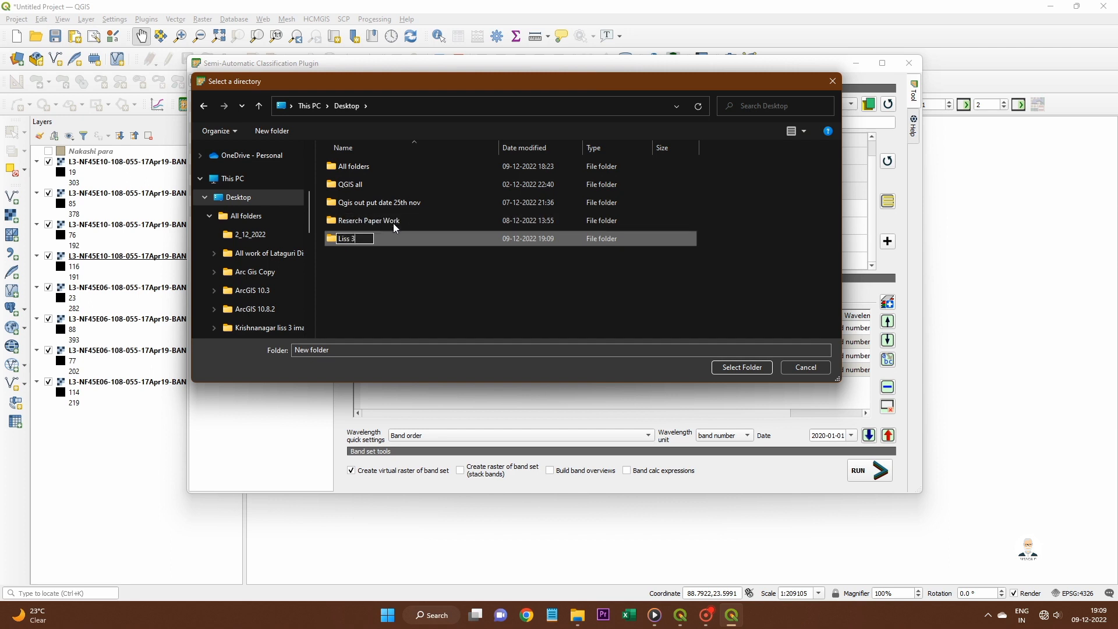
pyautogui.write(' marg')
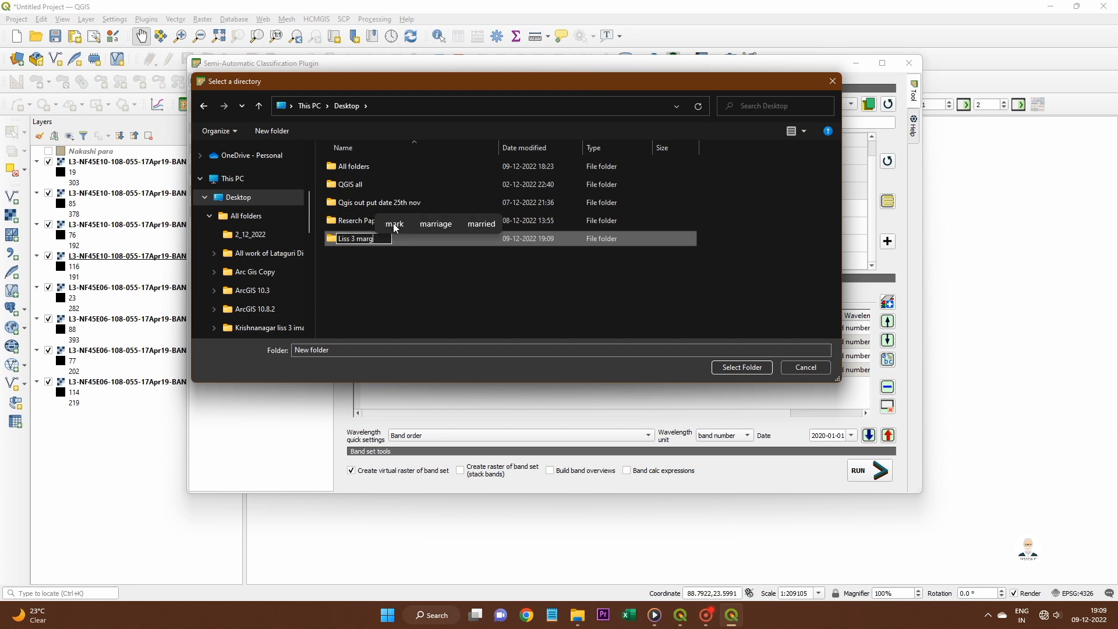
pyautogui.write('ed first')
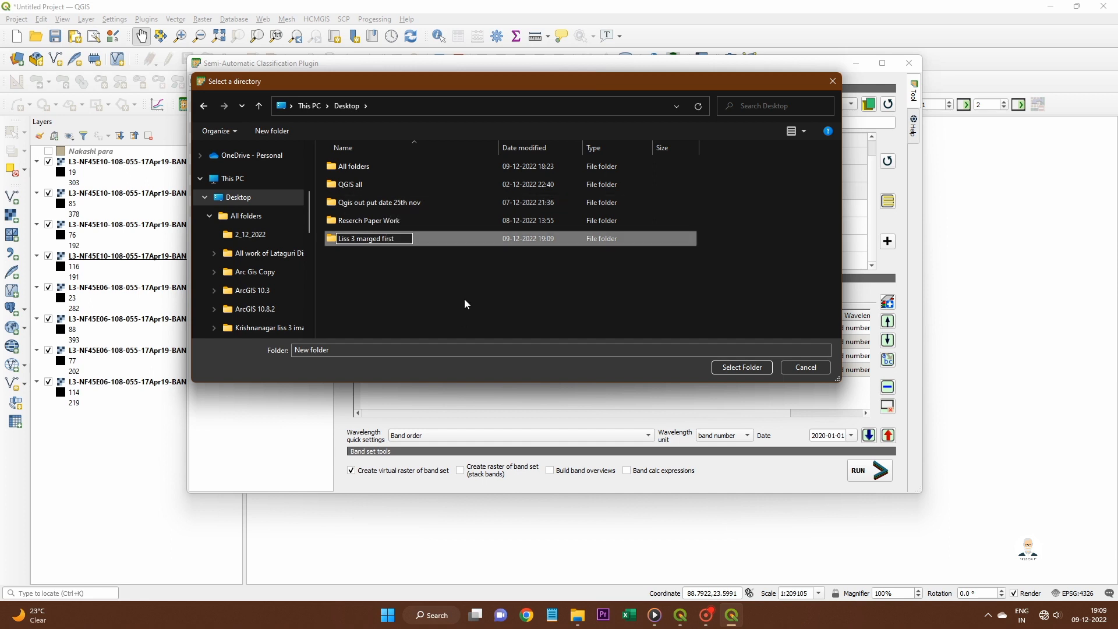
pyautogui.click(461, 283)
# - Save the virtual raster in Liss 3 marged first and move its layer above all band layers, directly below Nakashi para
pyautogui.click(399, 240)
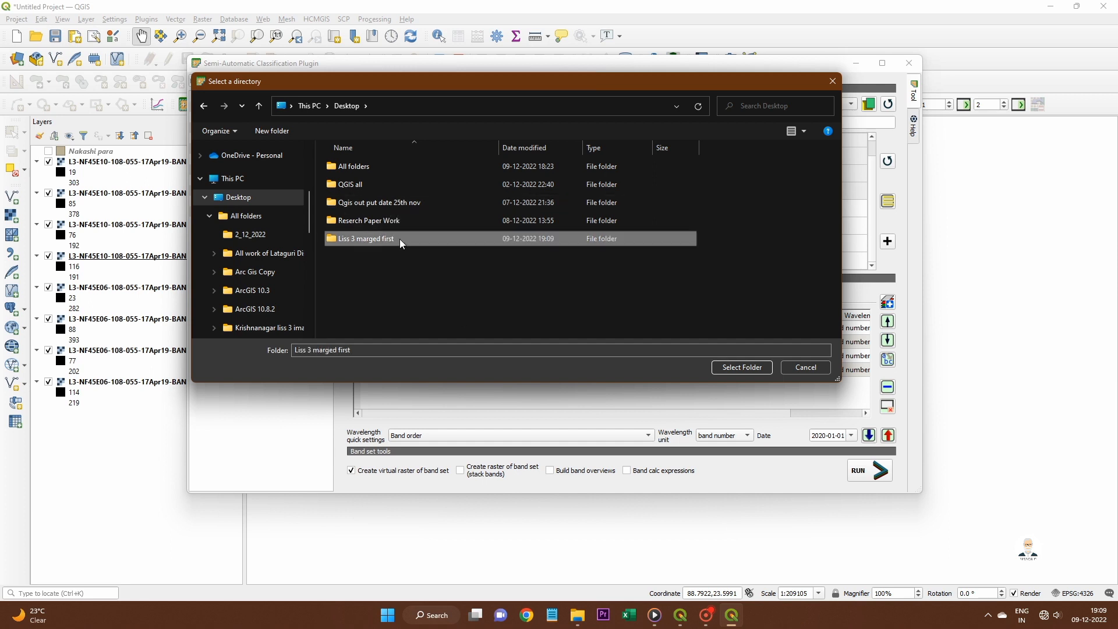
pyautogui.click(740, 368)
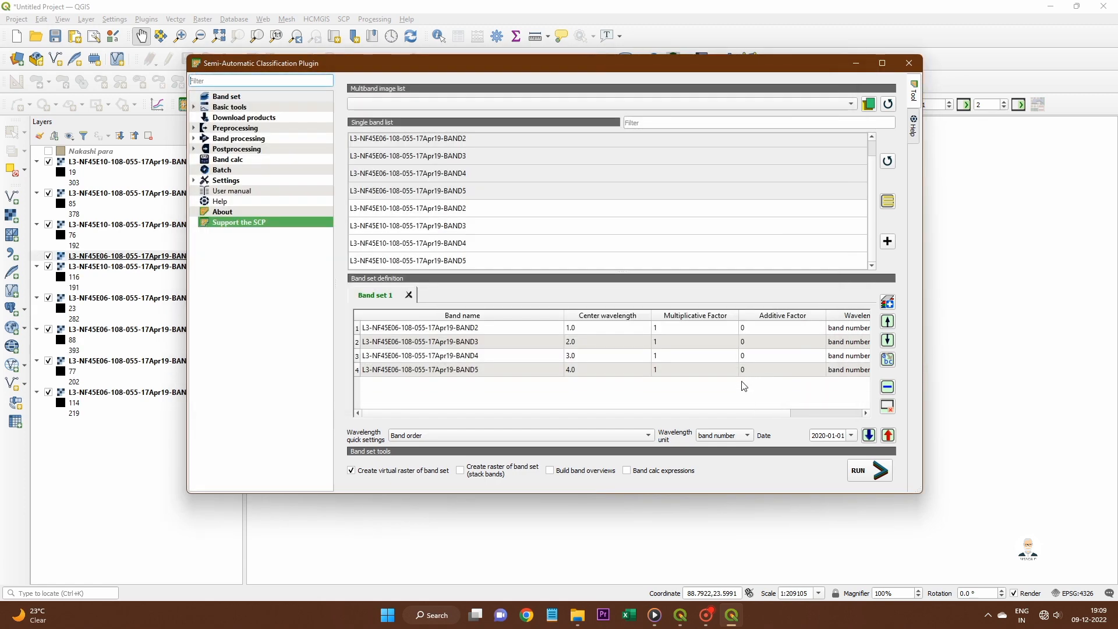
pyautogui.click(856, 64)
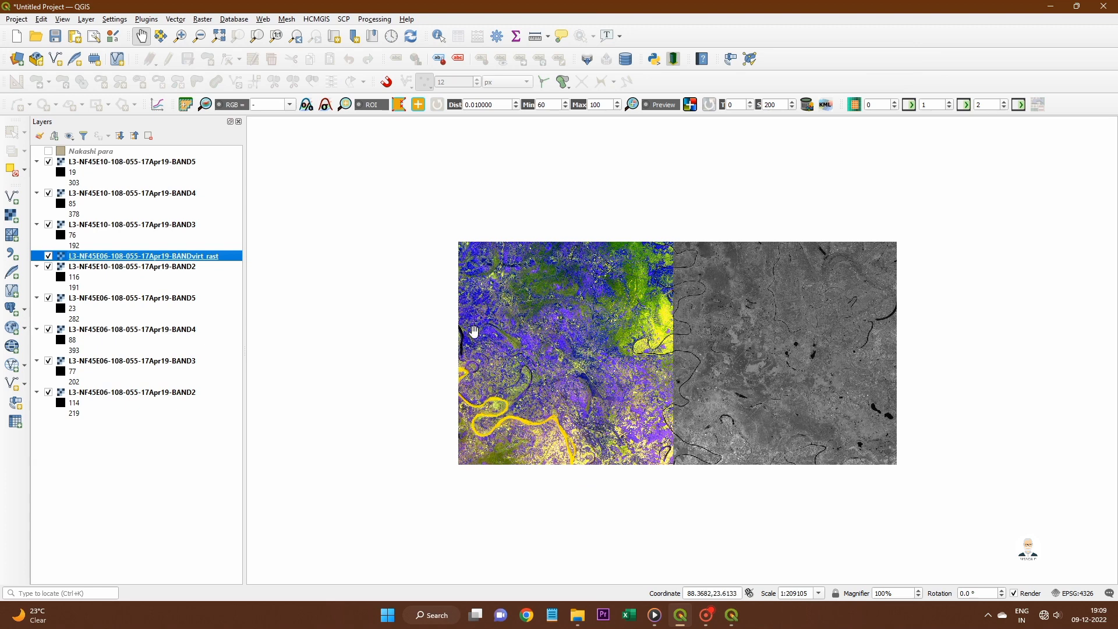
pyautogui.moveTo(165, 262); pyautogui.dragTo(157, 161)
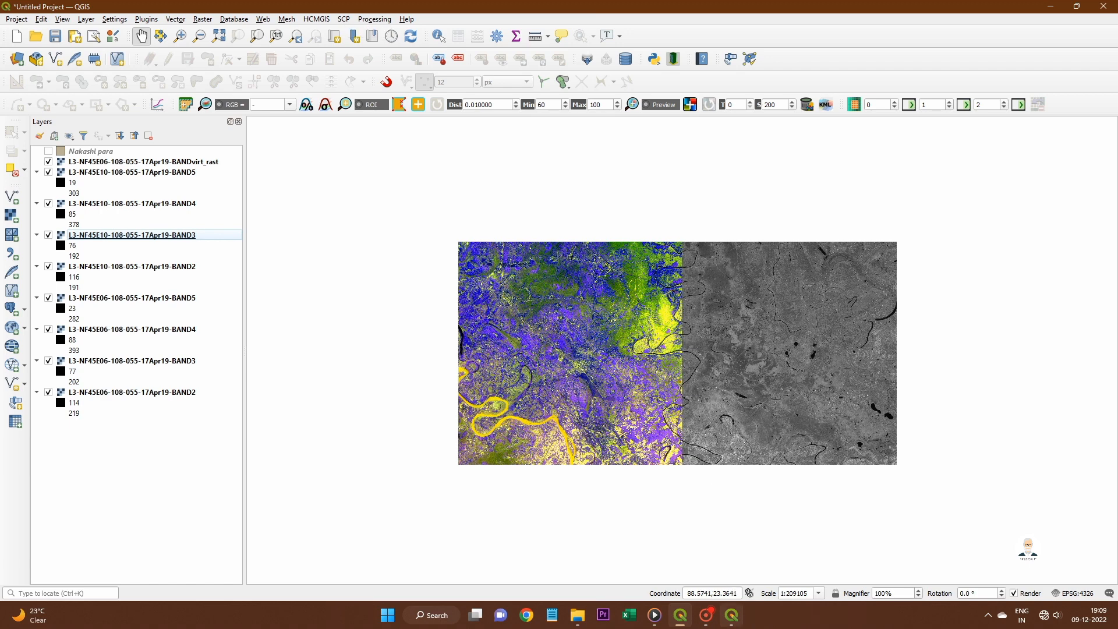
pyautogui.click(731, 624)
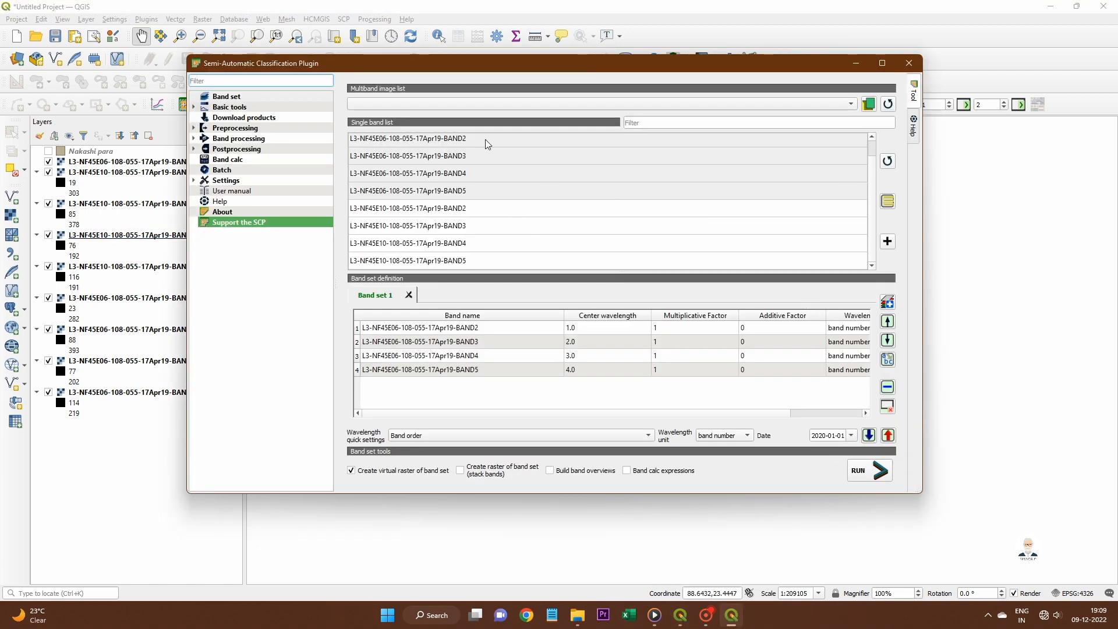
pyautogui.click(434, 394)
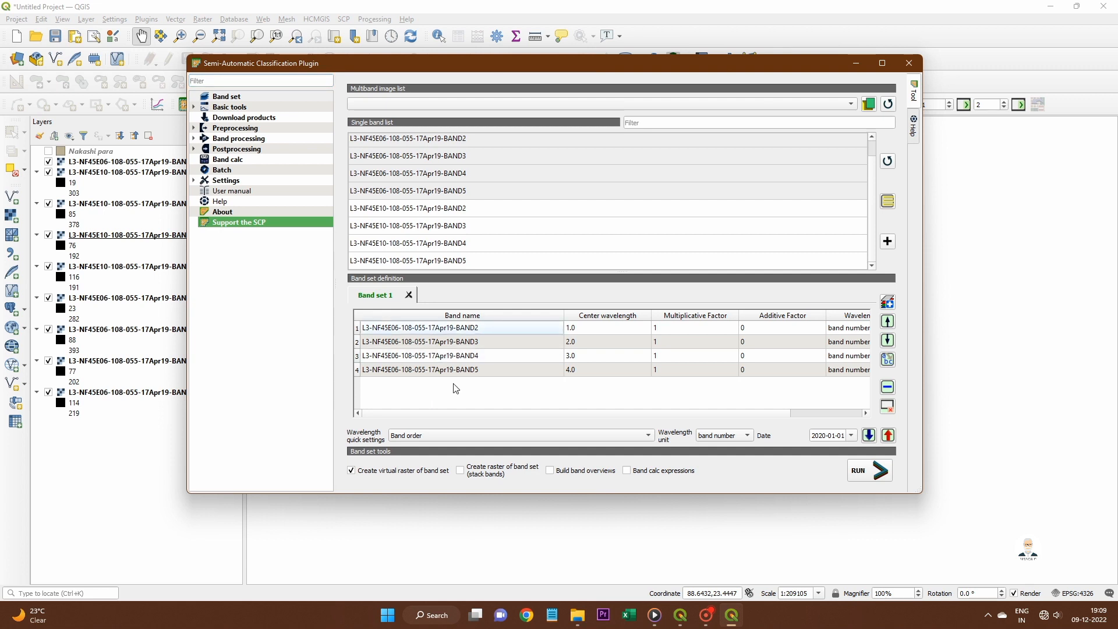
pyautogui.click(888, 407)
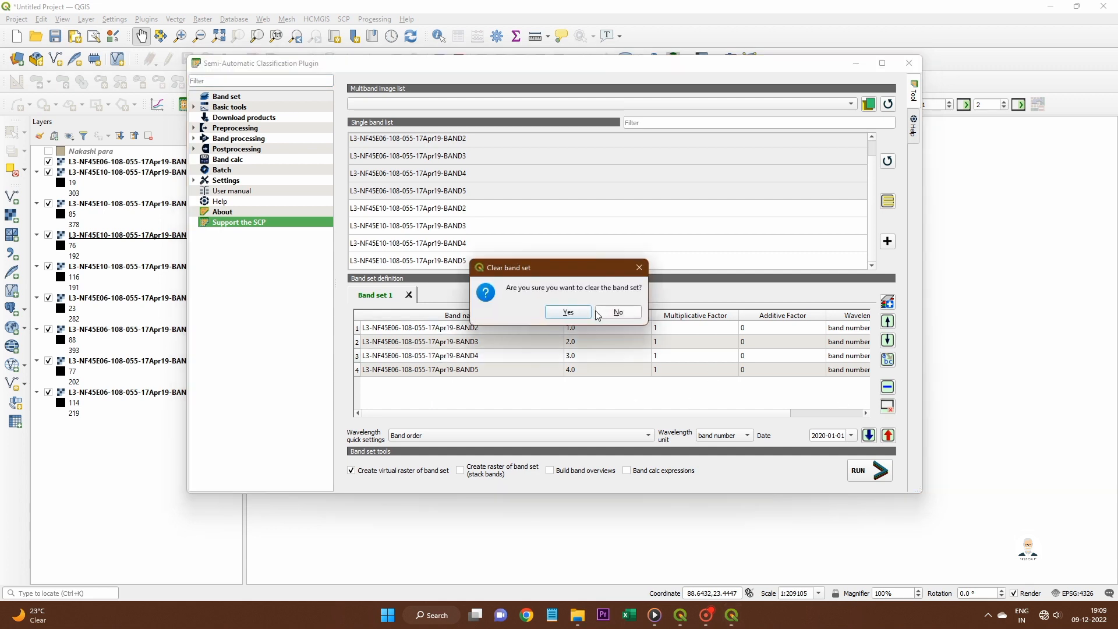
pyautogui.click(582, 315)
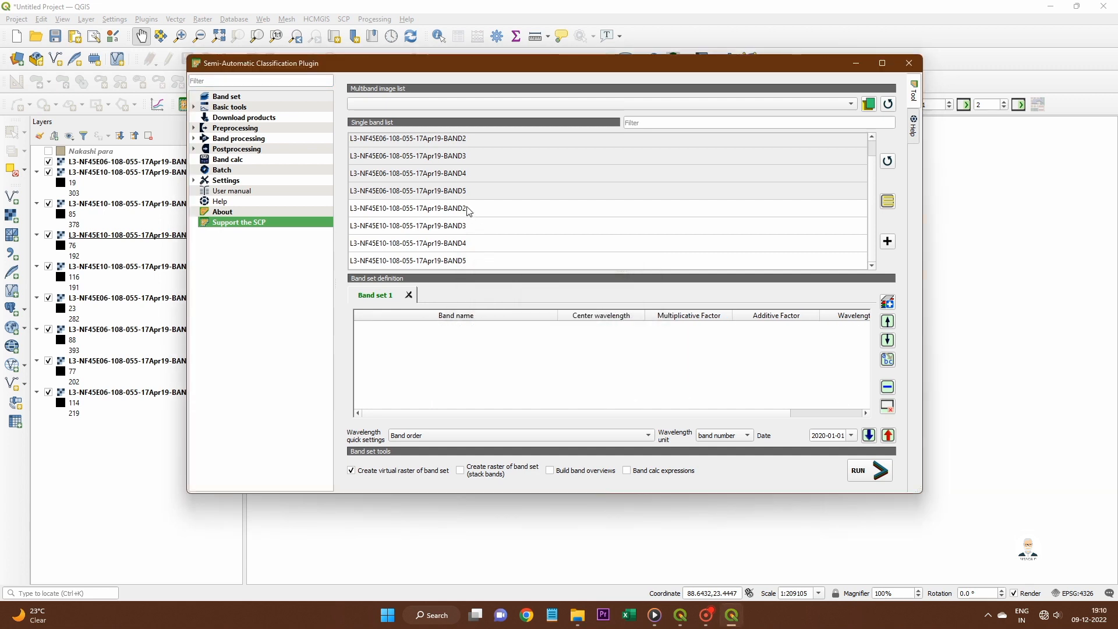
pyautogui.moveTo(469, 210); pyautogui.dragTo(474, 262)
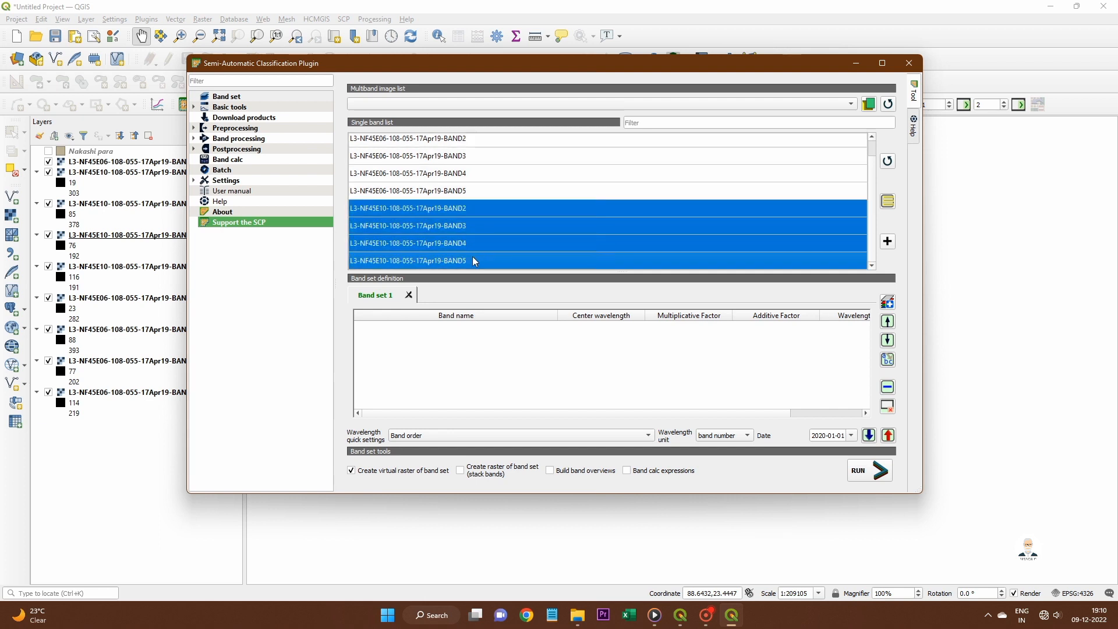
pyautogui.click(889, 243)
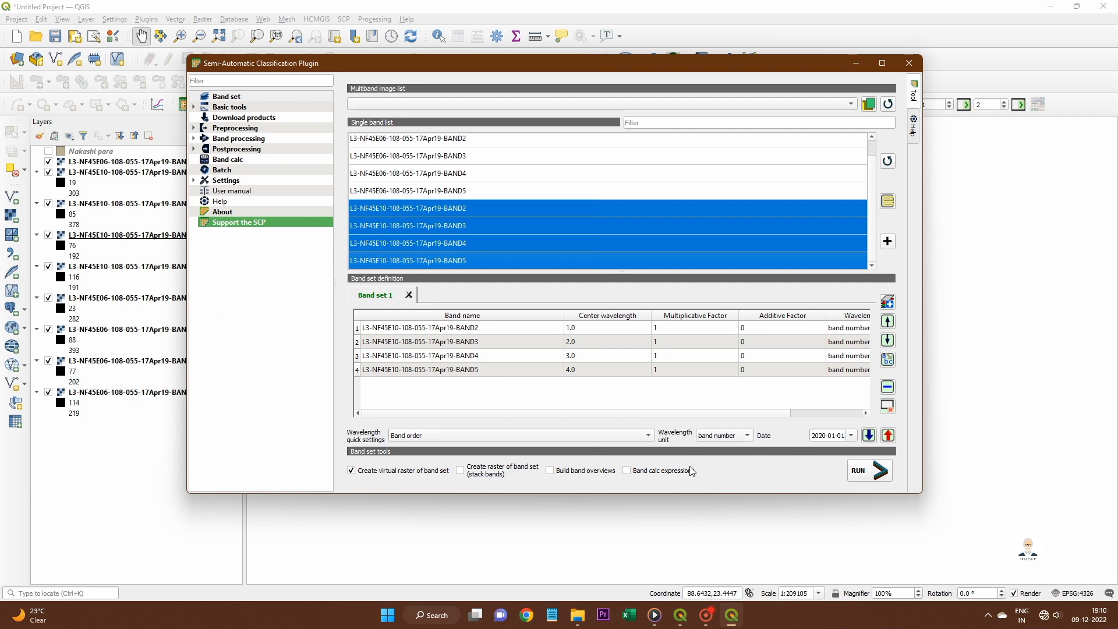
# - Start creating the second scene's virtual raster and make an output folder named Liss 3 marged second on the Desktop
pyautogui.click(856, 470)
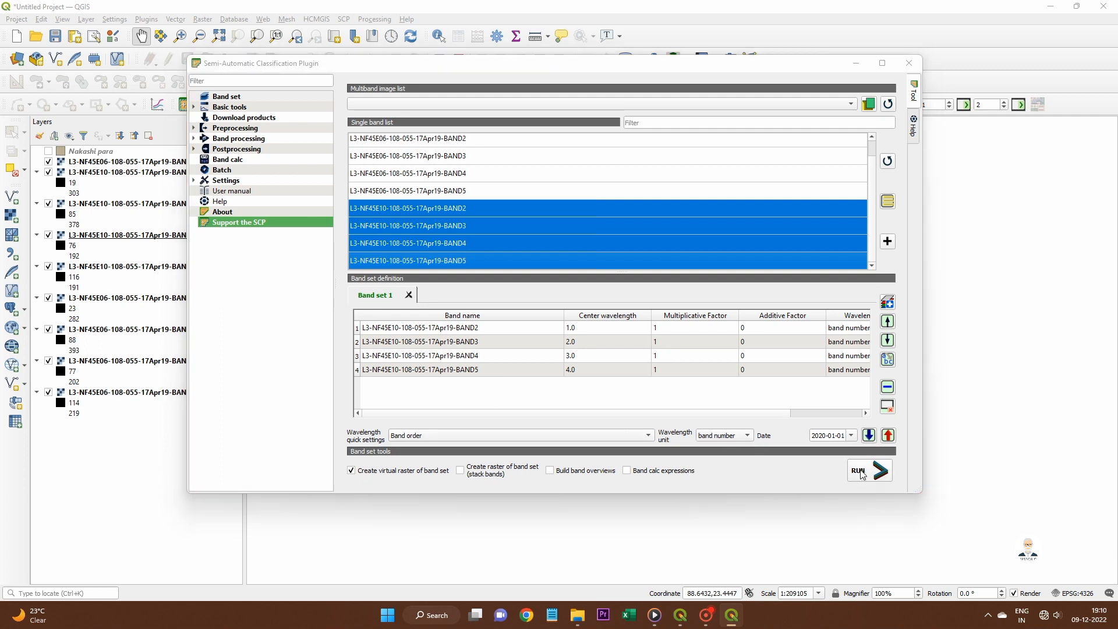
pyautogui.click(245, 309)
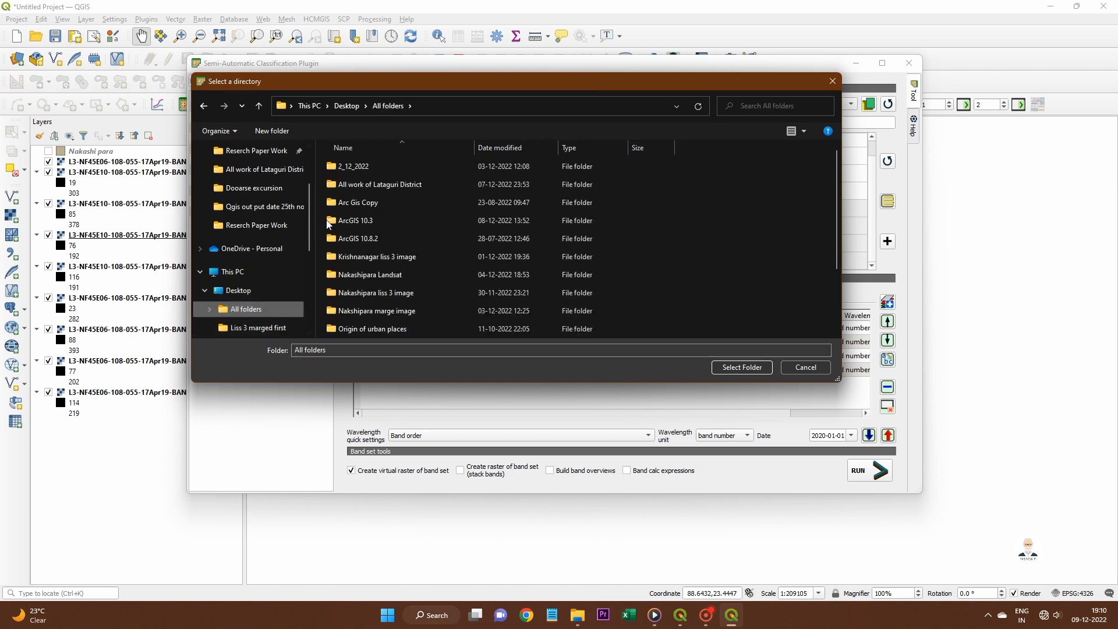
pyautogui.click(243, 291)
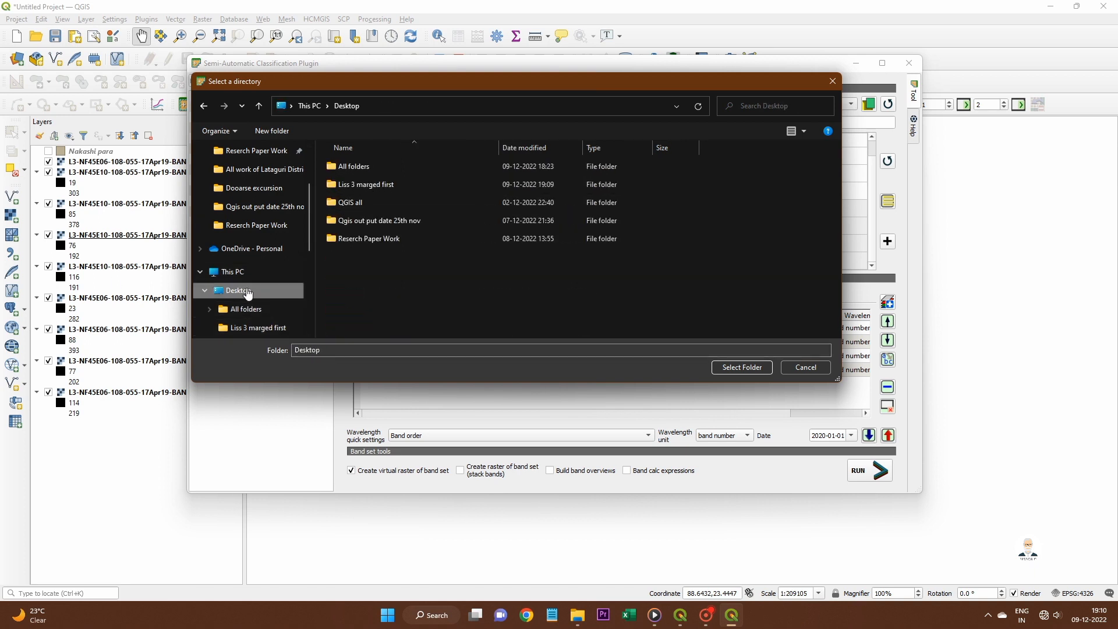
pyautogui.click(272, 130)
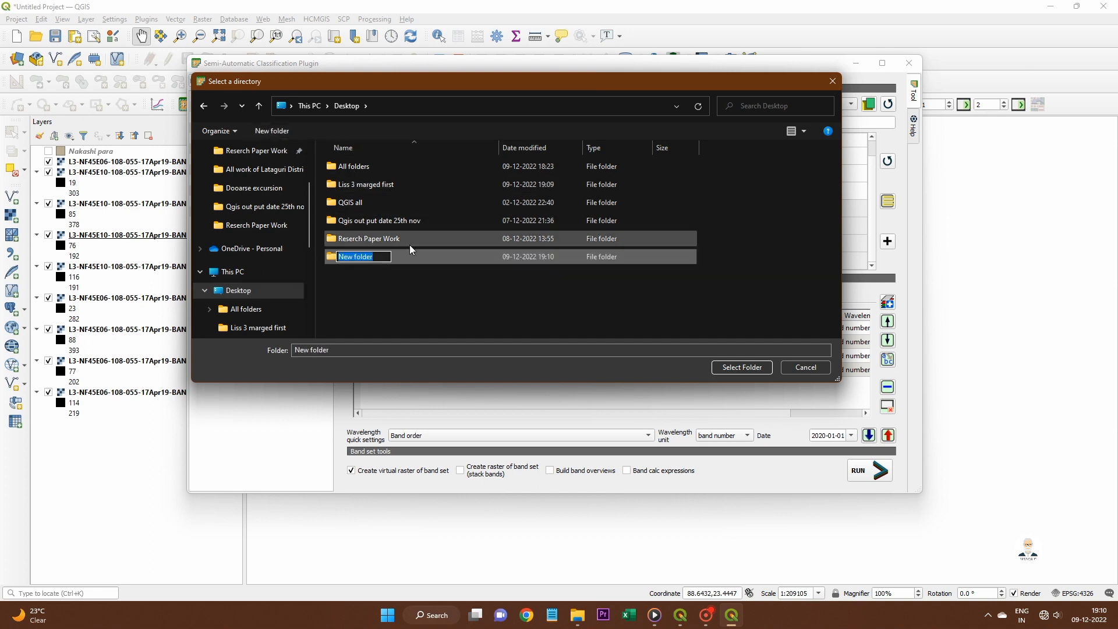
pyautogui.write('Liss 3')
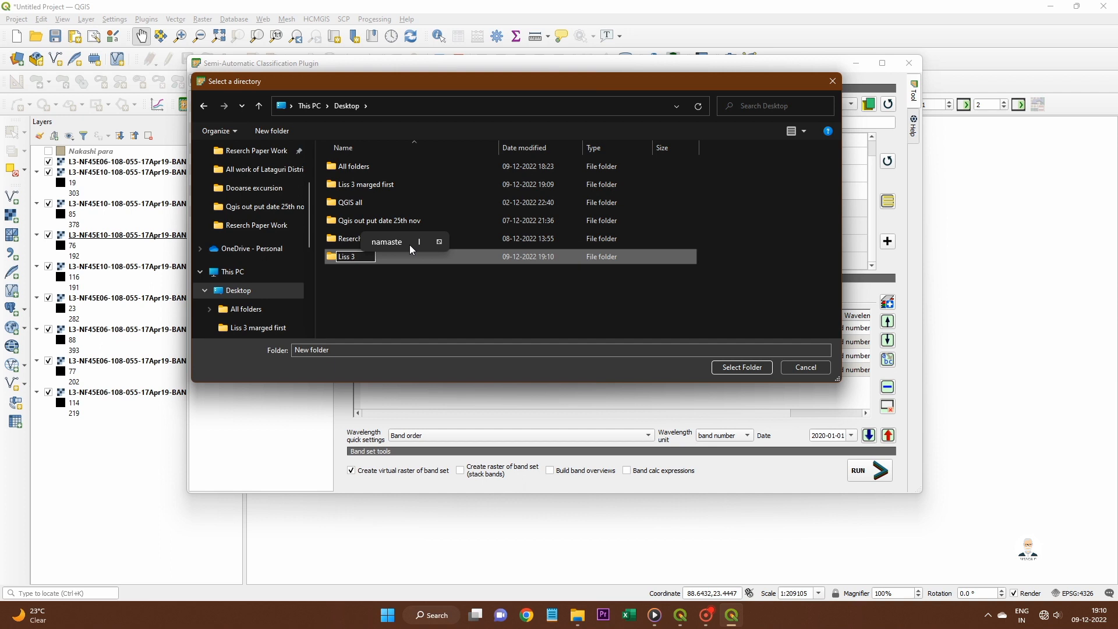
pyautogui.write(' marged s')
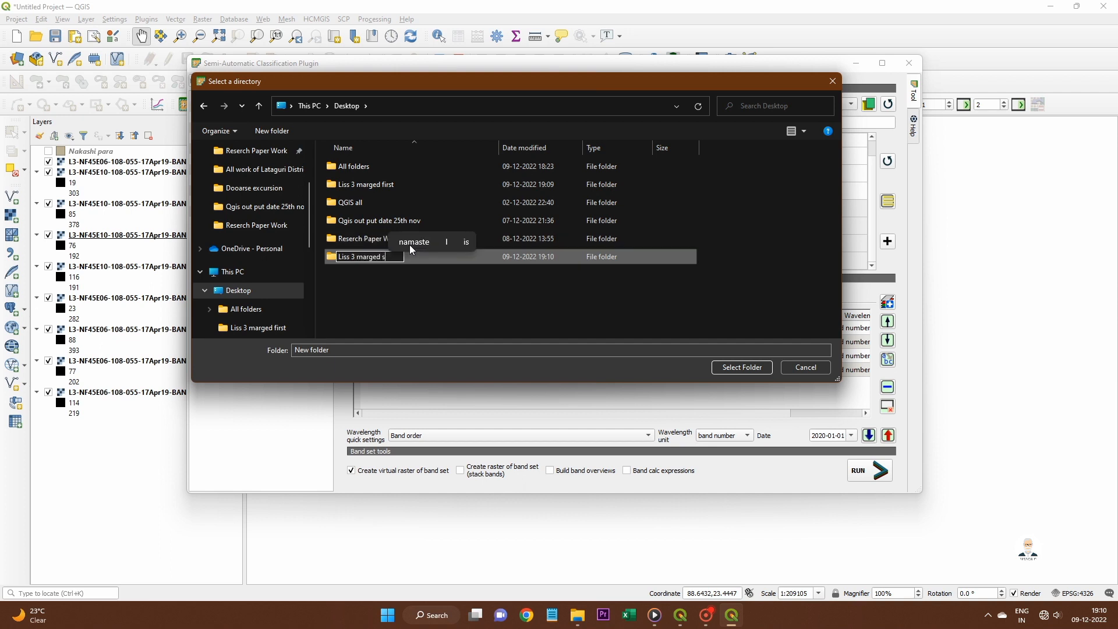
pyautogui.write('econd')
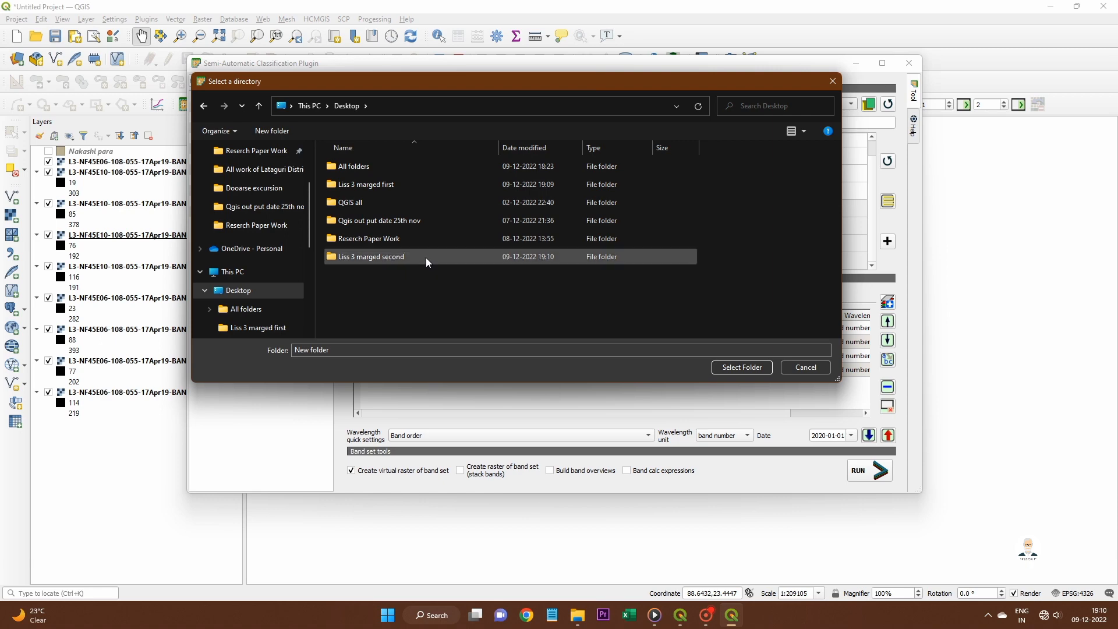
# - Save the virtual raster in Liss 3 marged second and move its layer directly below Nakashi para, above the E06 virtual raster
pyautogui.click(427, 262)
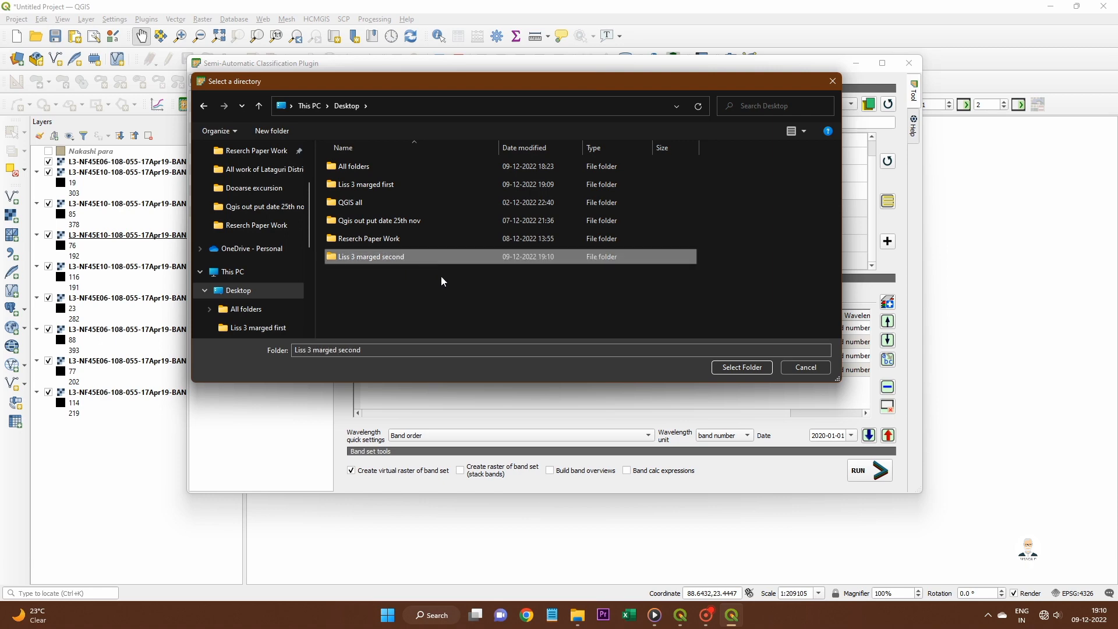
pyautogui.click(728, 367)
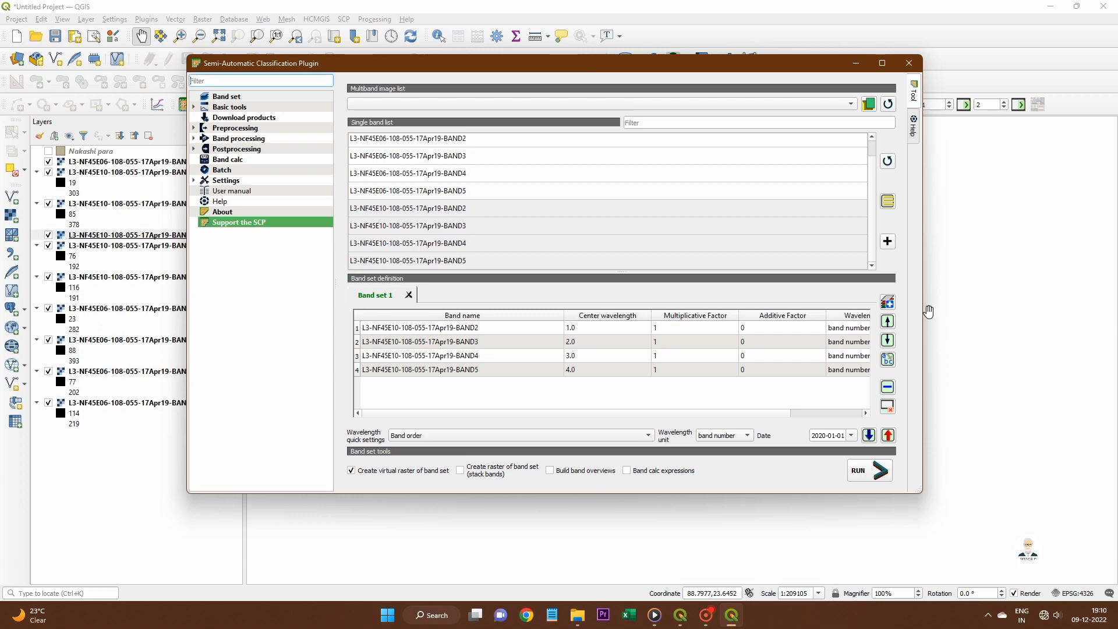
pyautogui.click(856, 63)
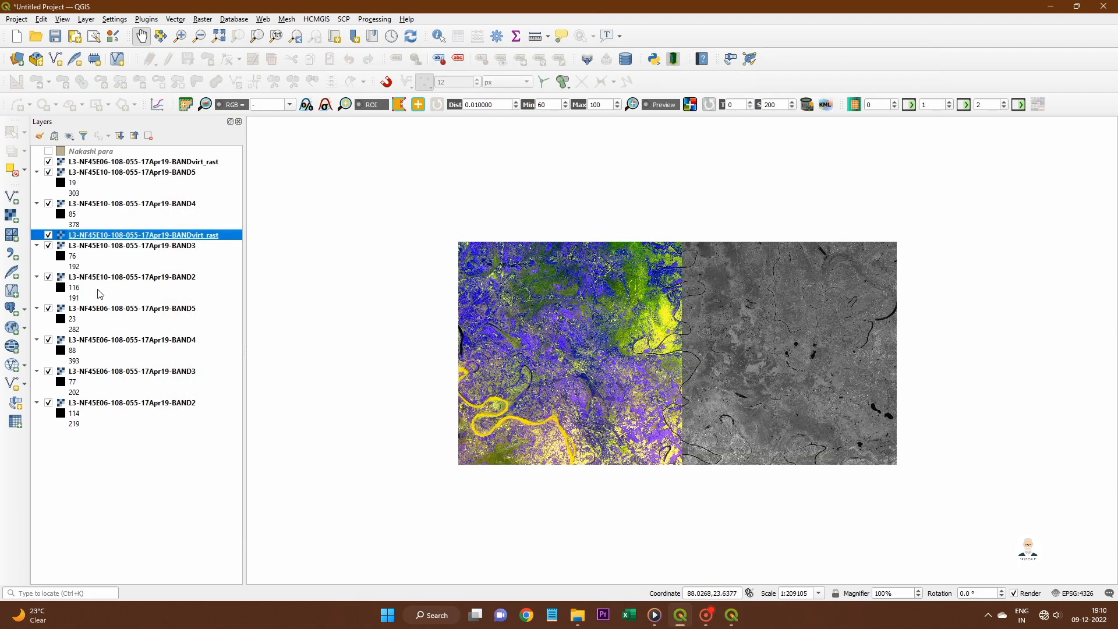
pyautogui.moveTo(113, 236); pyautogui.dragTo(113, 160)
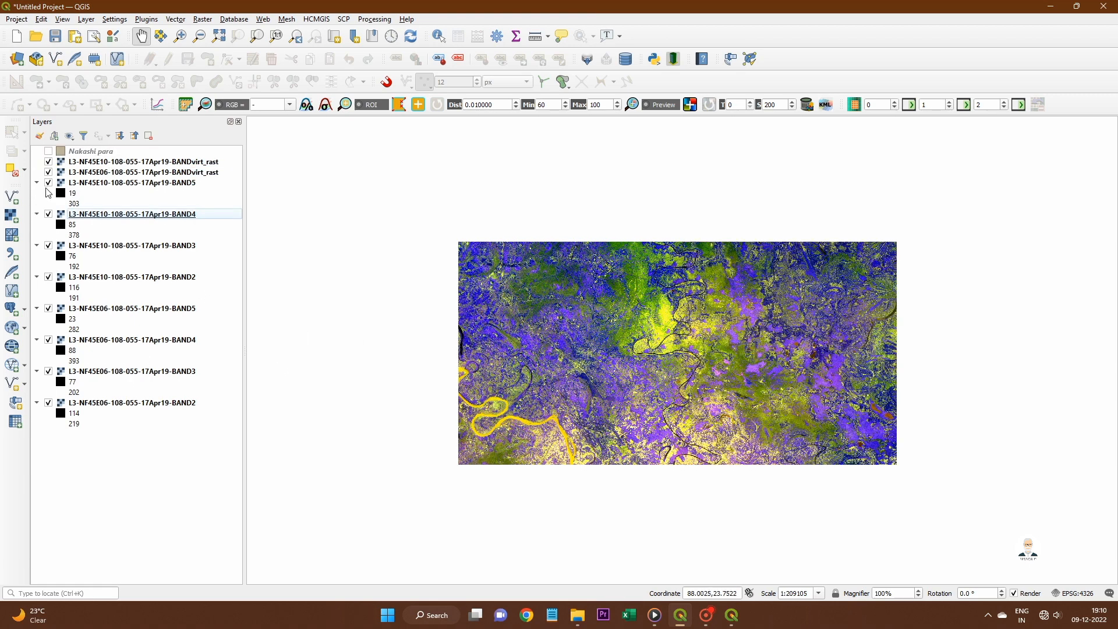
# - Remove all eight individual band layers of both scenes from the project, keeping Nakashi para and the two virtual rasters
pyautogui.click(150, 185)
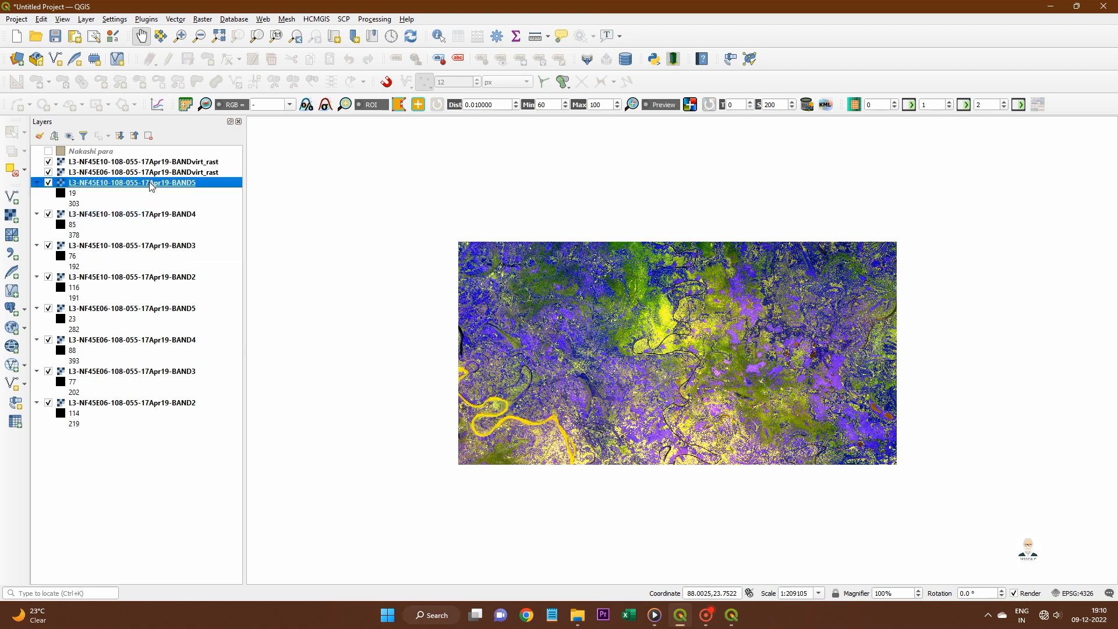
pyautogui.keyDown('shift'); pyautogui.click(172, 403); pyautogui.keyUp('shift')
pyautogui.click(149, 137)
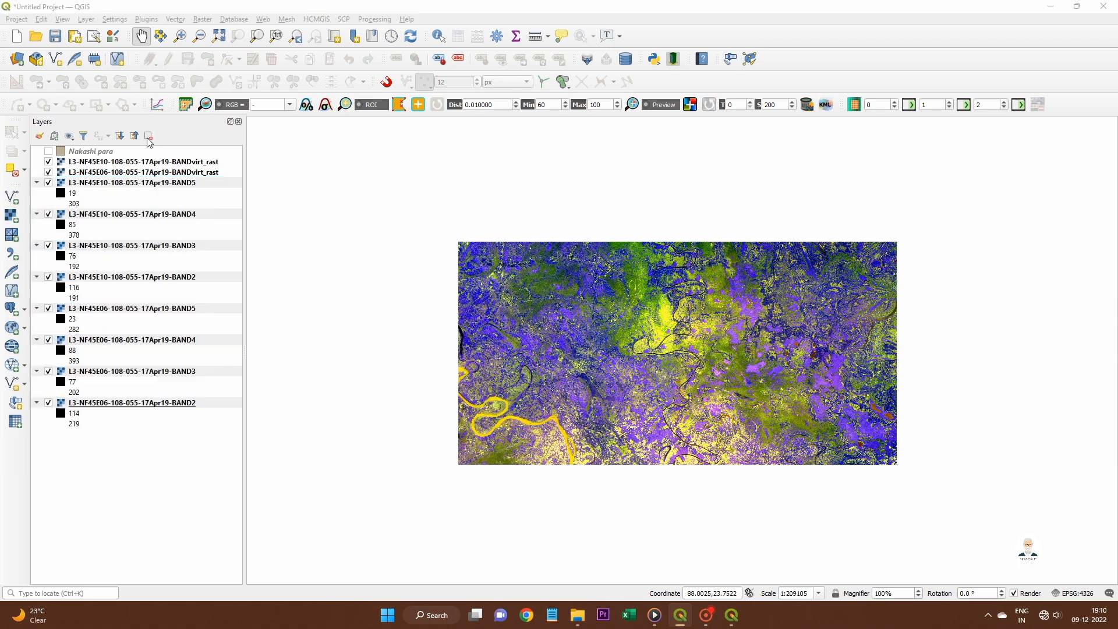
pyautogui.click(547, 320)
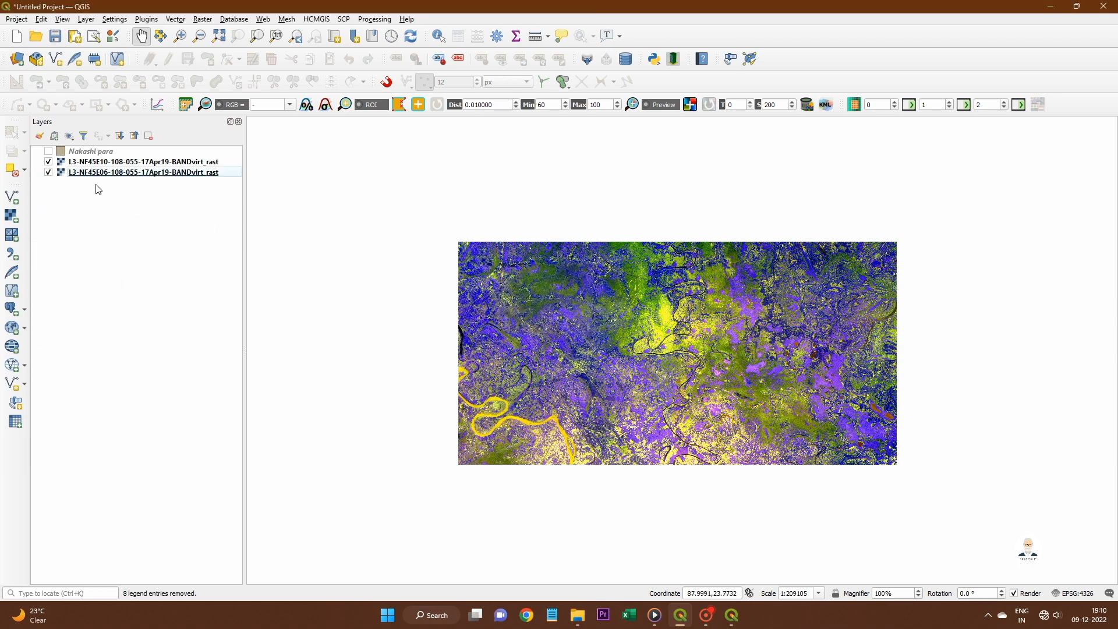
pyautogui.click(48, 152)
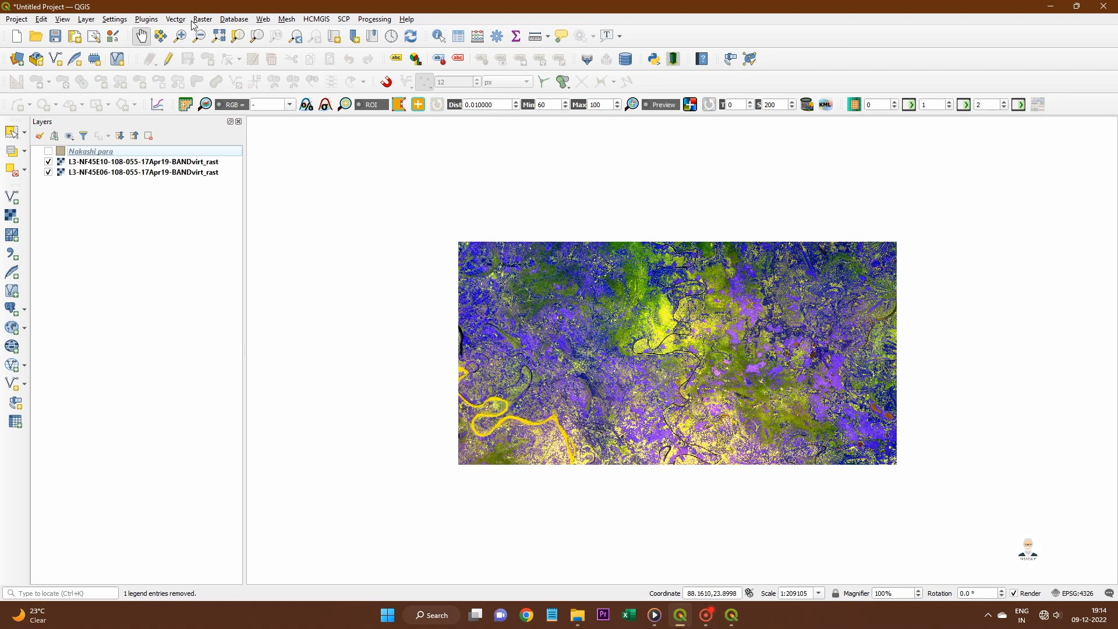
# - Start the raster Merge tool and choose both BANDvirt_rast virtual rasters as its input layers
pyautogui.click(195, 20)
pyautogui.moveTo(219, 100)
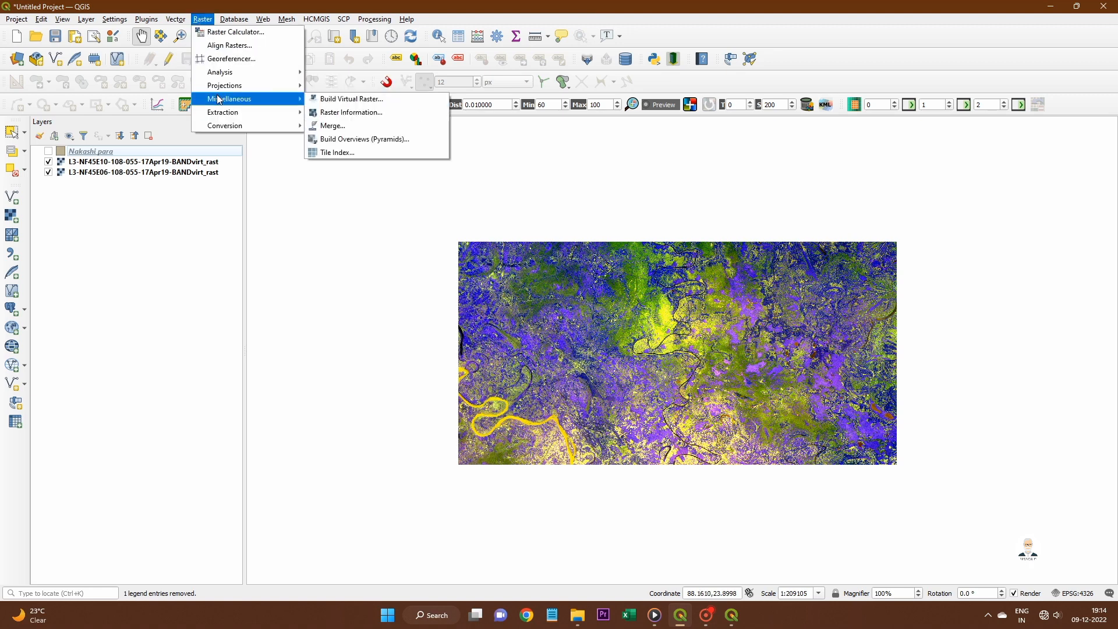
pyautogui.click(335, 126)
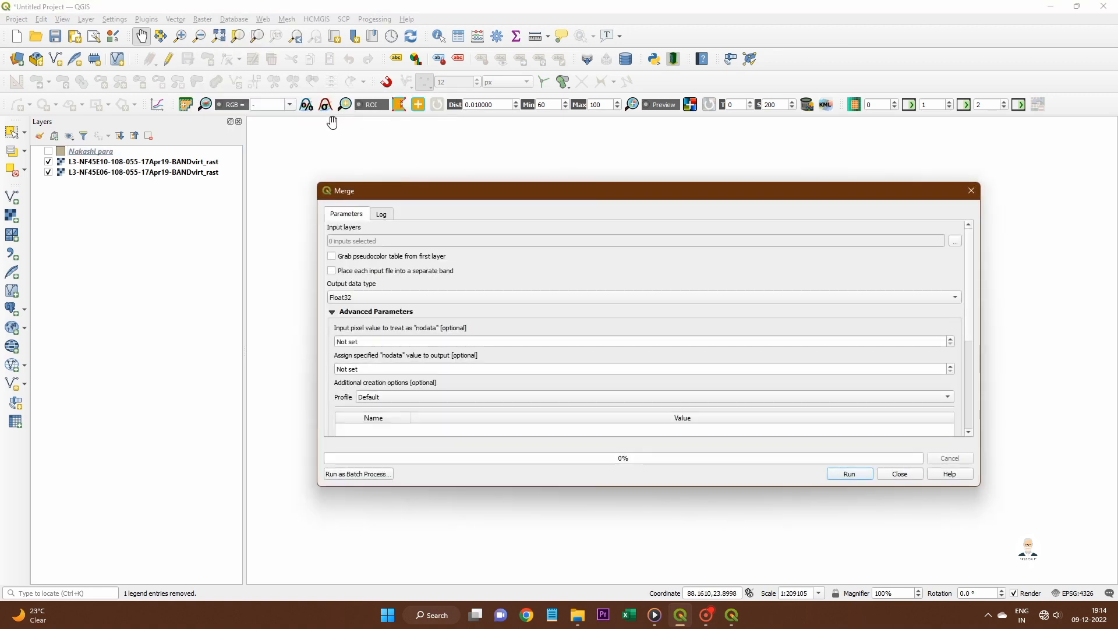
pyautogui.moveTo(443, 190); pyautogui.dragTo(383, 141)
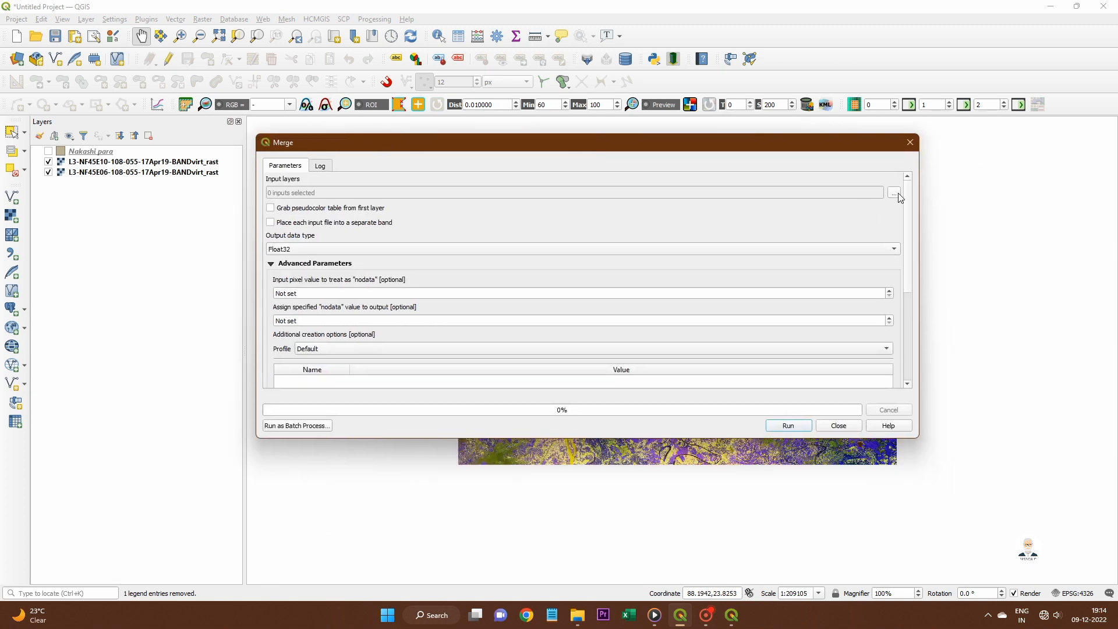
pyautogui.click(896, 194)
pyautogui.click(873, 202)
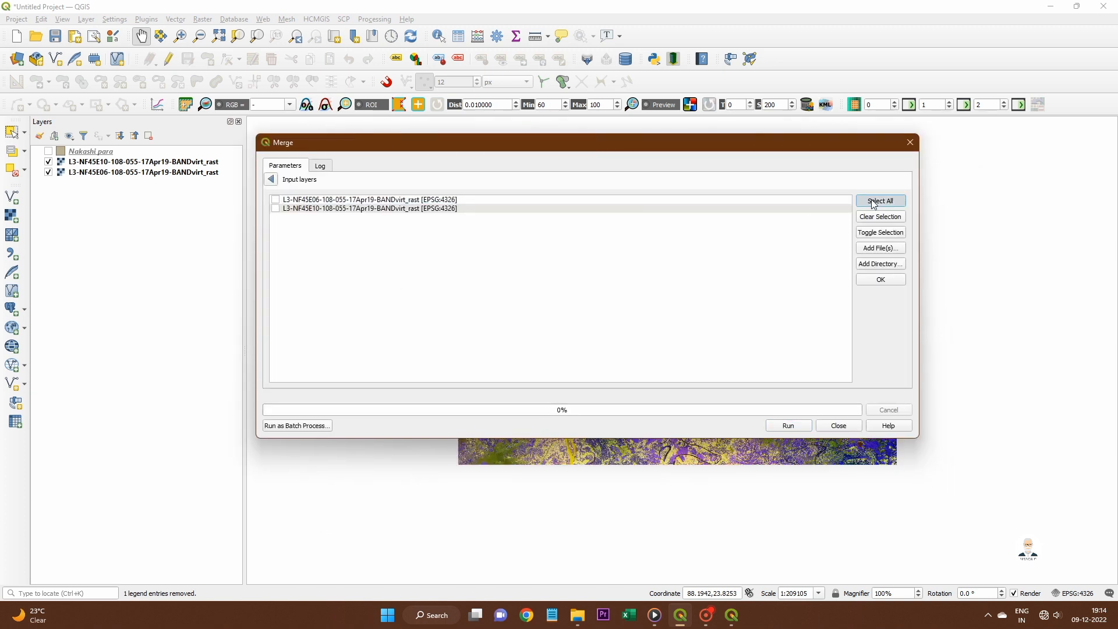
pyautogui.click(882, 281)
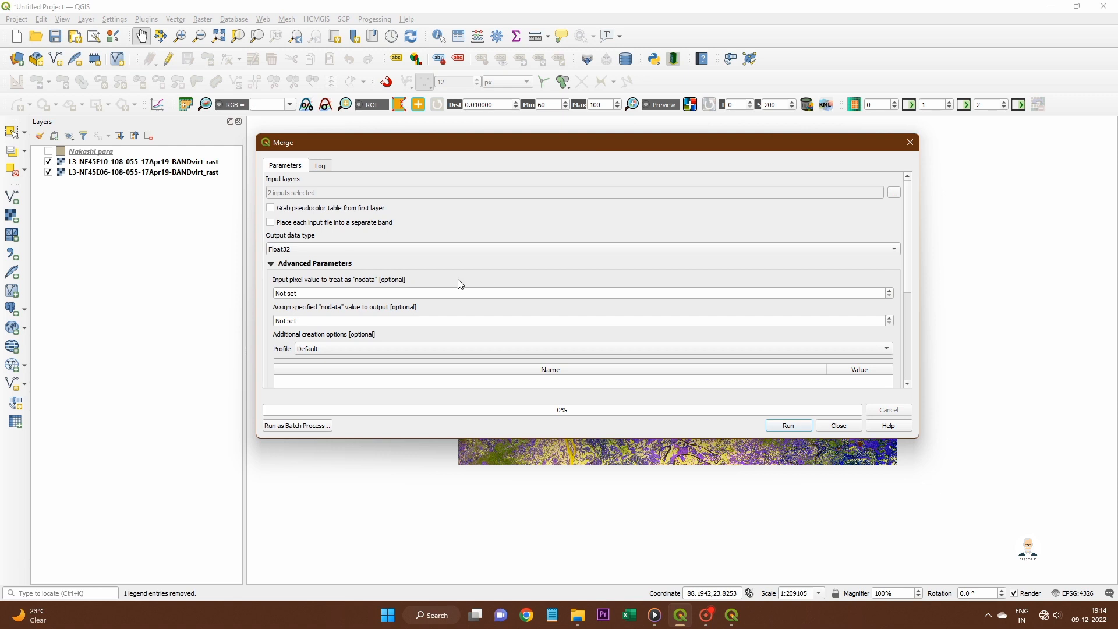
# - Set the merge output data type to Float64 and run the merge to a temporary file
pyautogui.click(377, 250)
pyautogui.click(367, 262)
pyautogui.moveTo(906, 228); pyautogui.dragTo(898, 340)
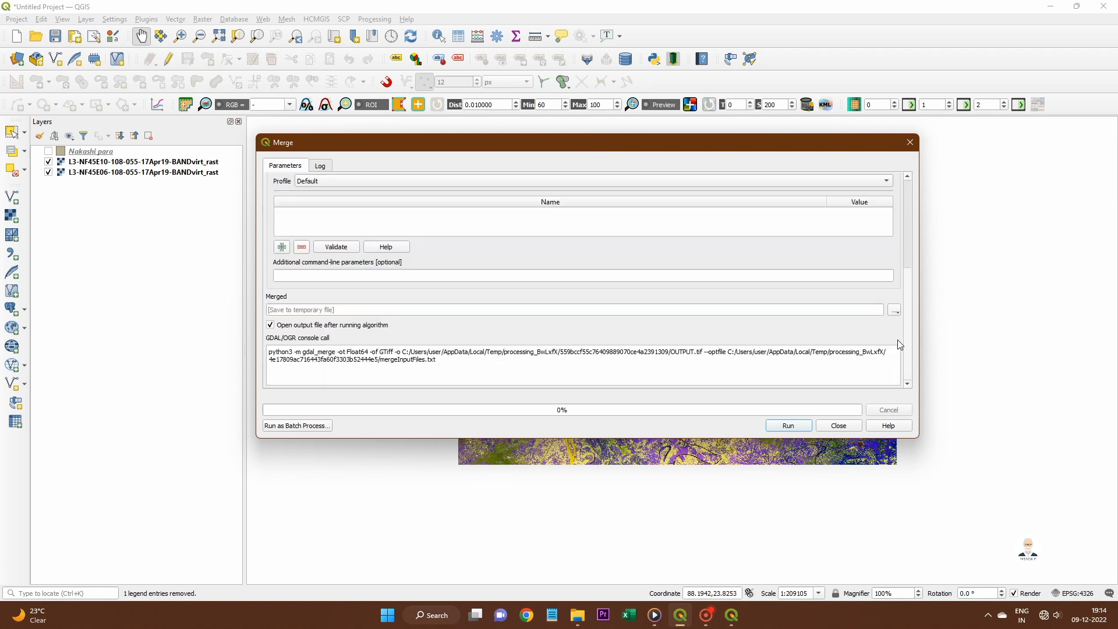
pyautogui.click(895, 310)
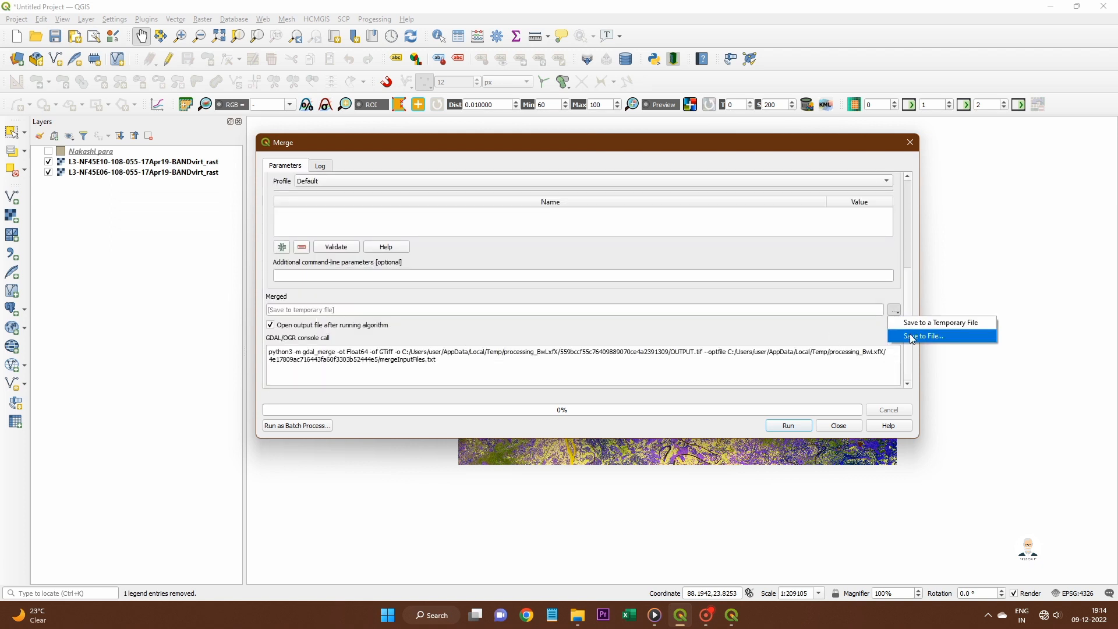
pyautogui.click(848, 323)
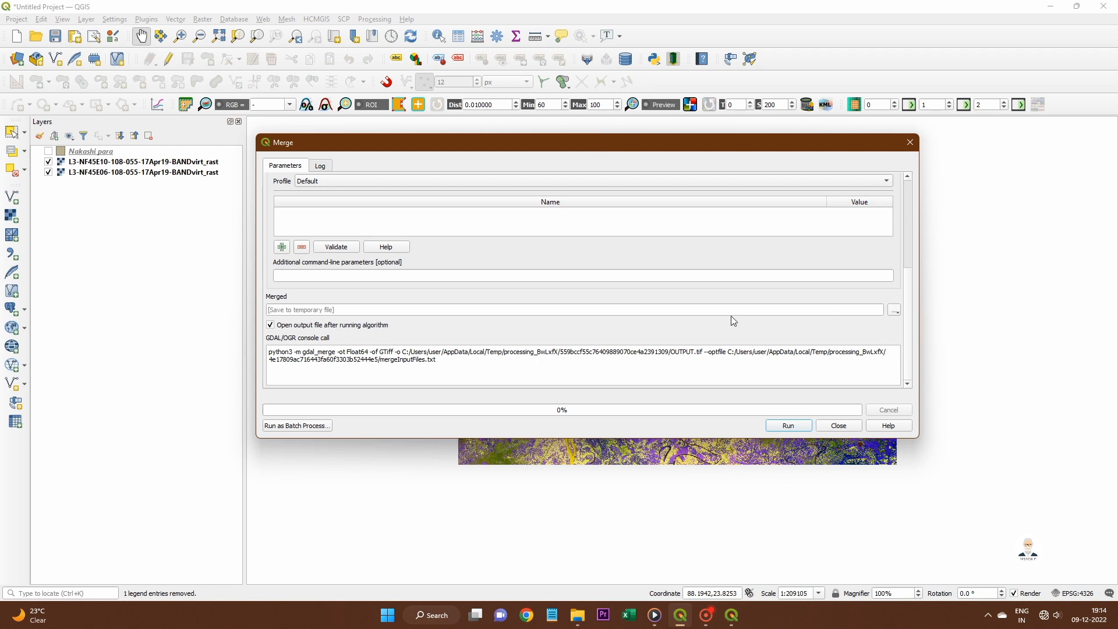
pyautogui.click(792, 428)
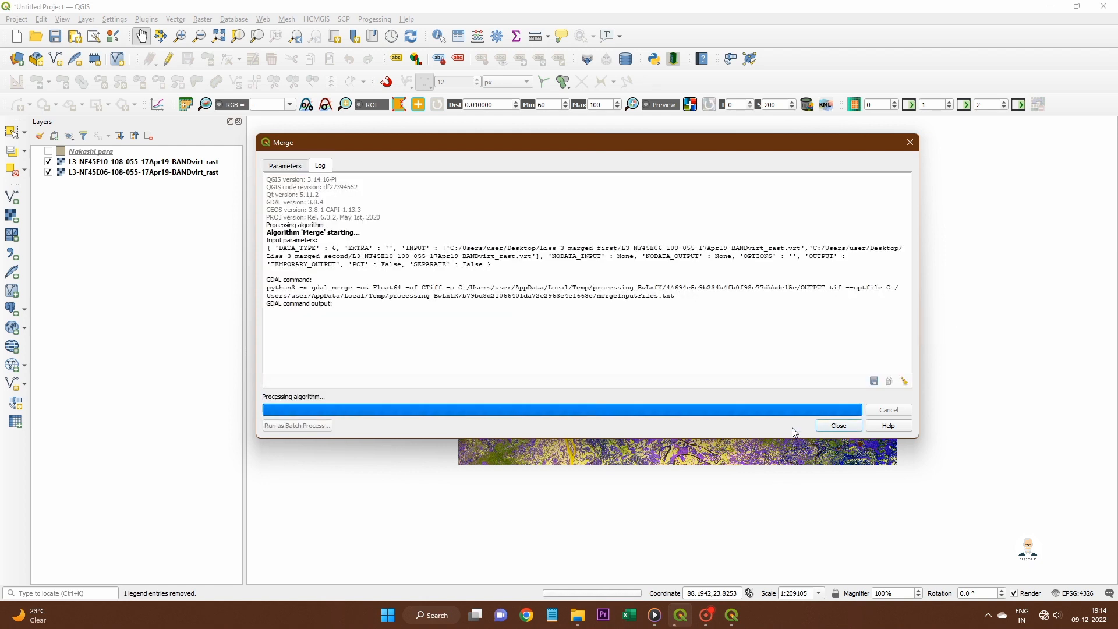
pyautogui.click(850, 430)
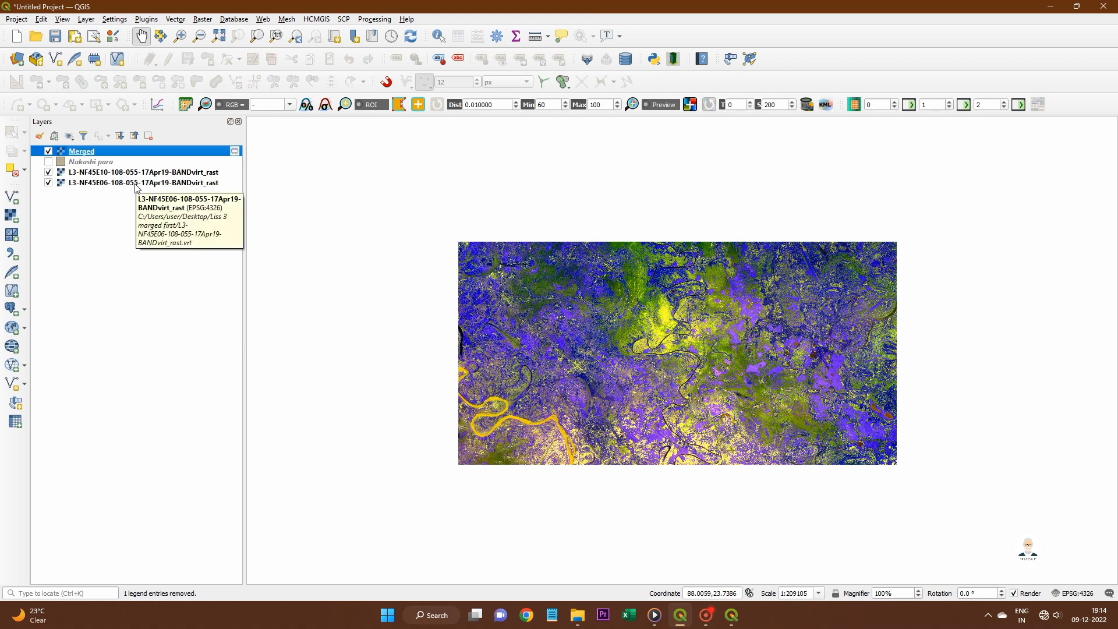
# - Hide both virtual rasters, move Nakashi para above the Merged layer and make it visible
pyautogui.click(48, 172)
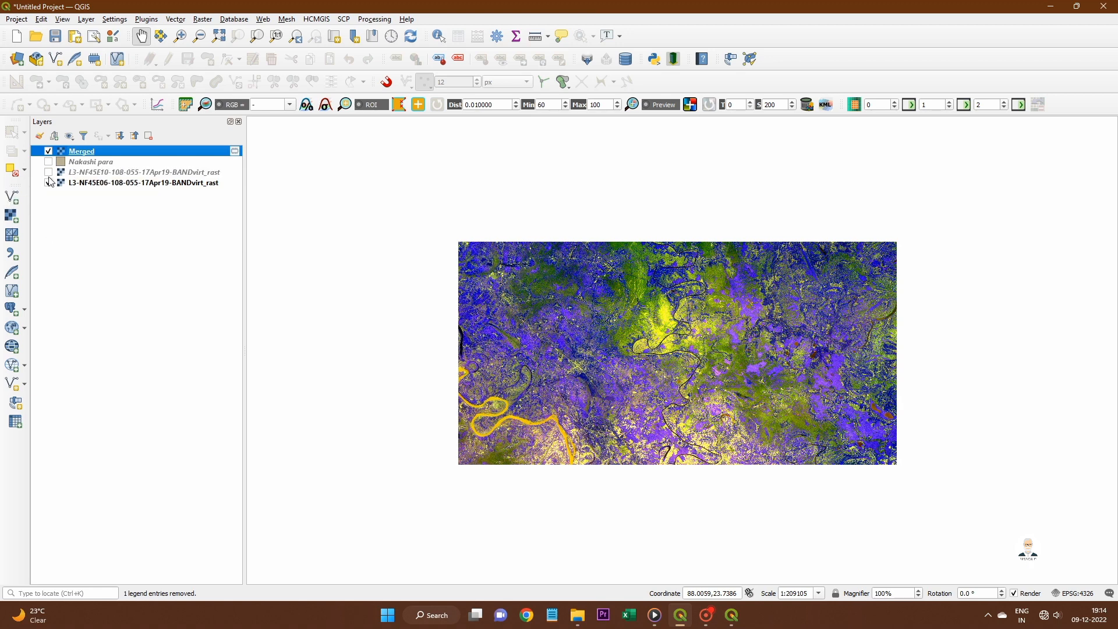
pyautogui.click(48, 182)
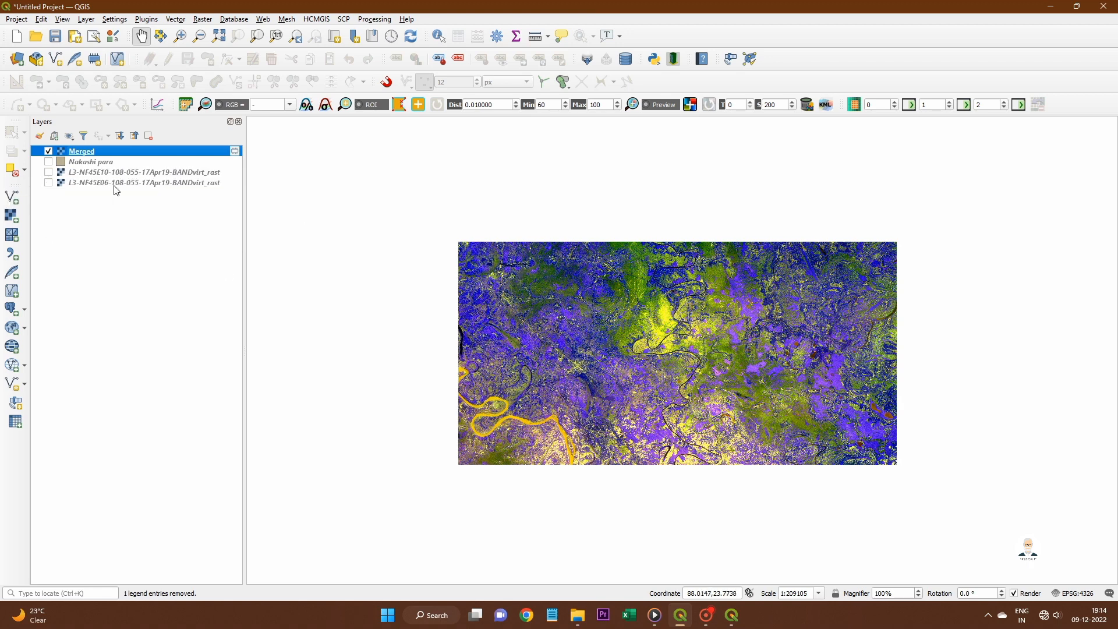
pyautogui.moveTo(100, 165); pyautogui.dragTo(97, 149)
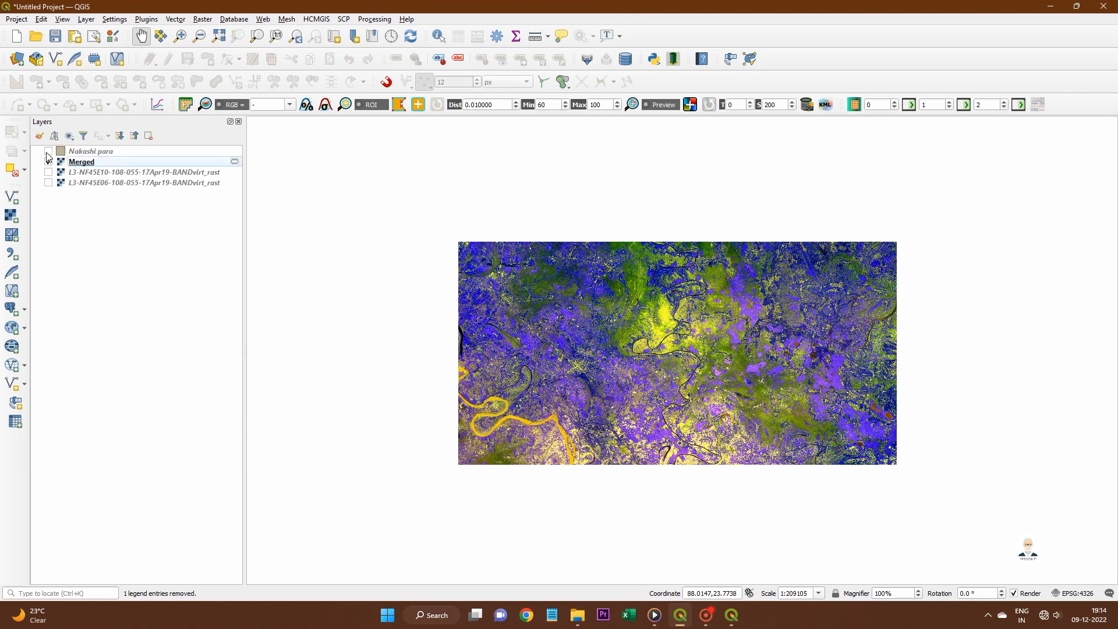
pyautogui.click(48, 152)
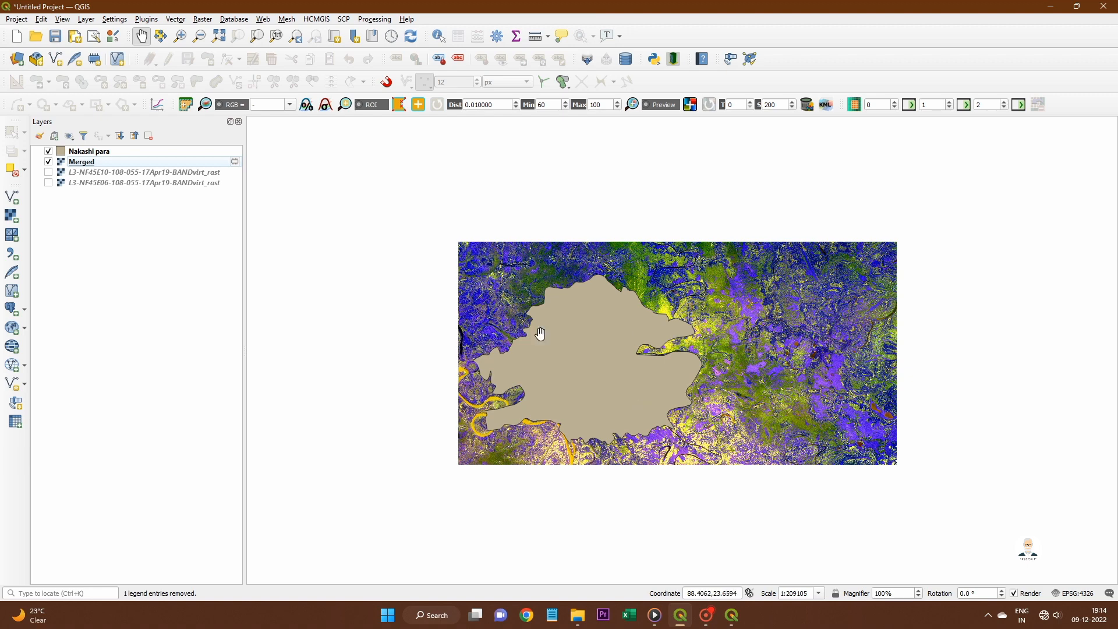
pyautogui.moveTo(721, 365); pyautogui.dragTo(704, 378)
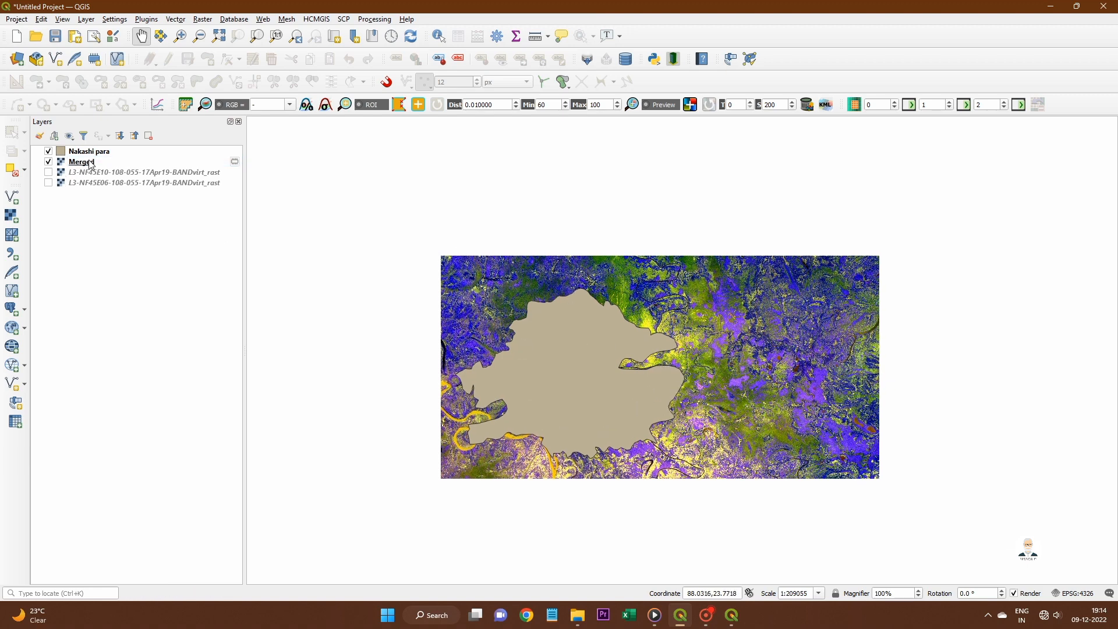
# - Start Clip Raster by Mask Layer with Merged as the input layer and Nakashi para as the mask layer
pyautogui.click(202, 18)
pyautogui.moveTo(221, 118)
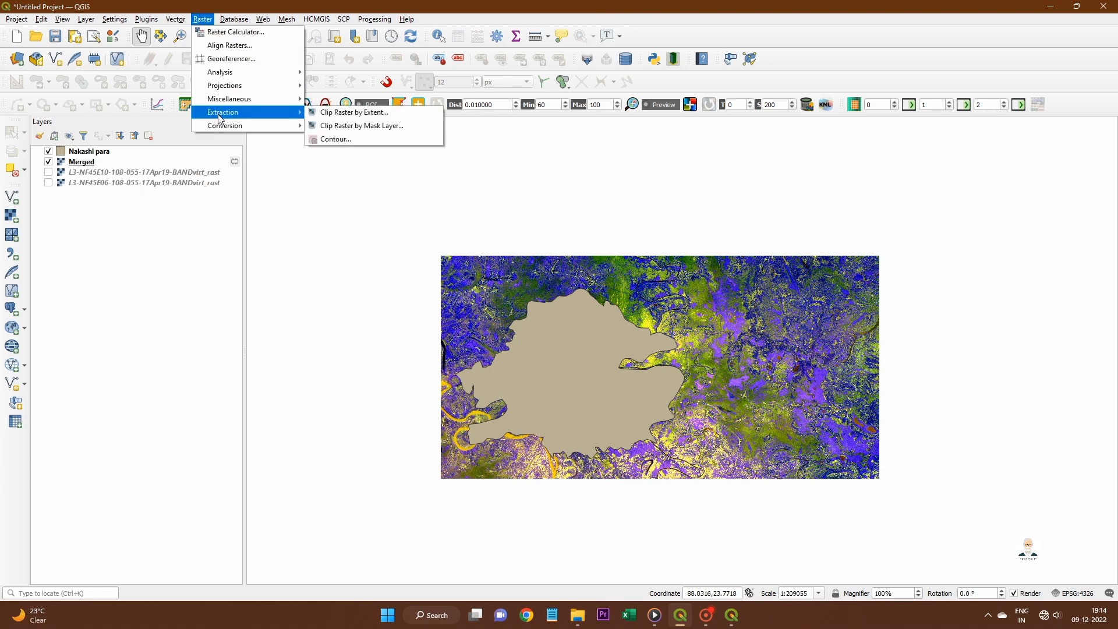
pyautogui.click(338, 127)
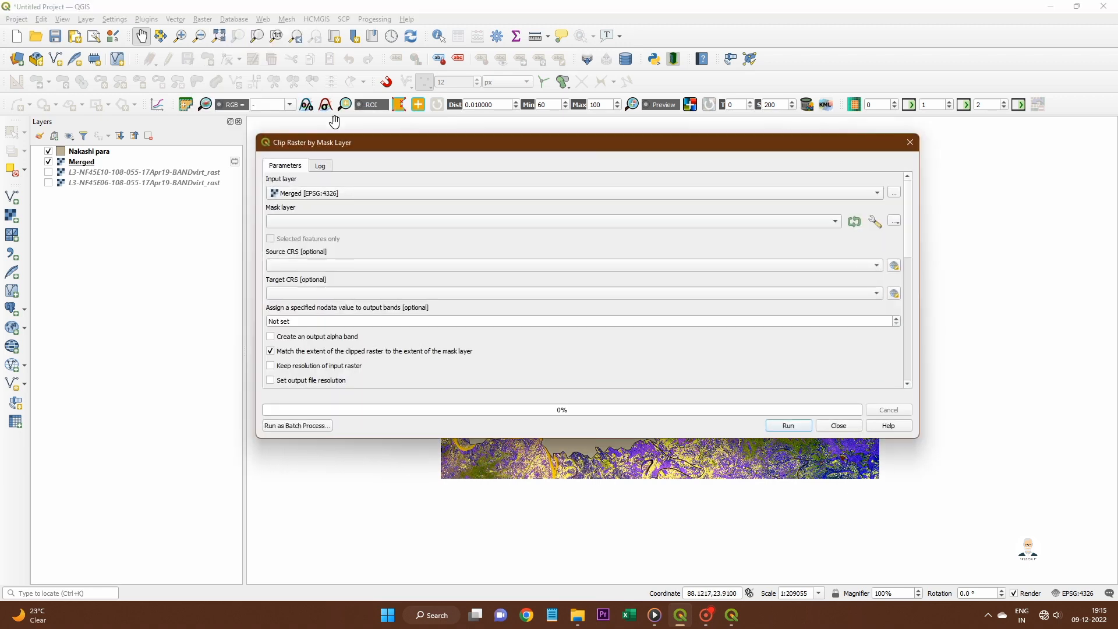
pyautogui.click(323, 199)
pyautogui.click(321, 194)
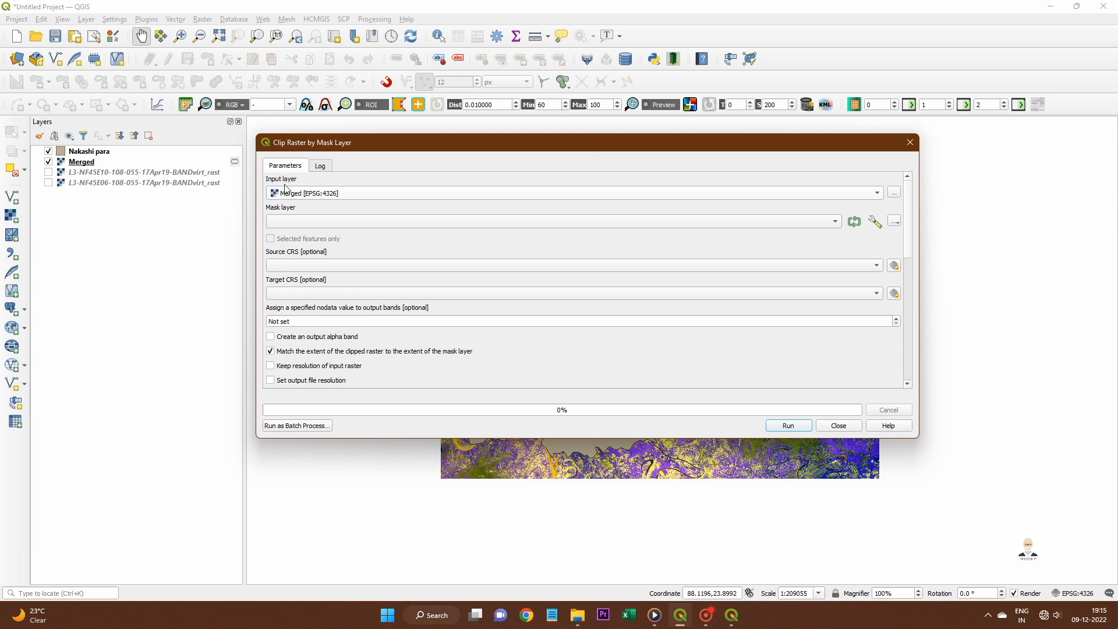
pyautogui.click(304, 225)
pyautogui.click(304, 226)
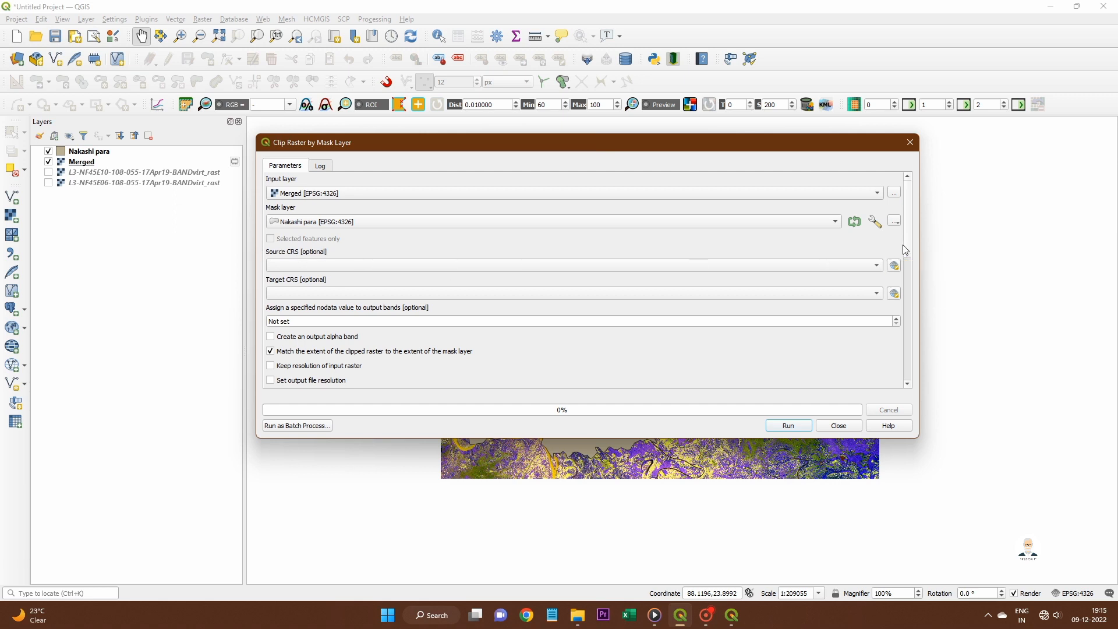
# - Set the source and target CRS to the project CRS EPSG:4326 - WGS 84 and run the clip to a temporary file
pyautogui.click(338, 267)
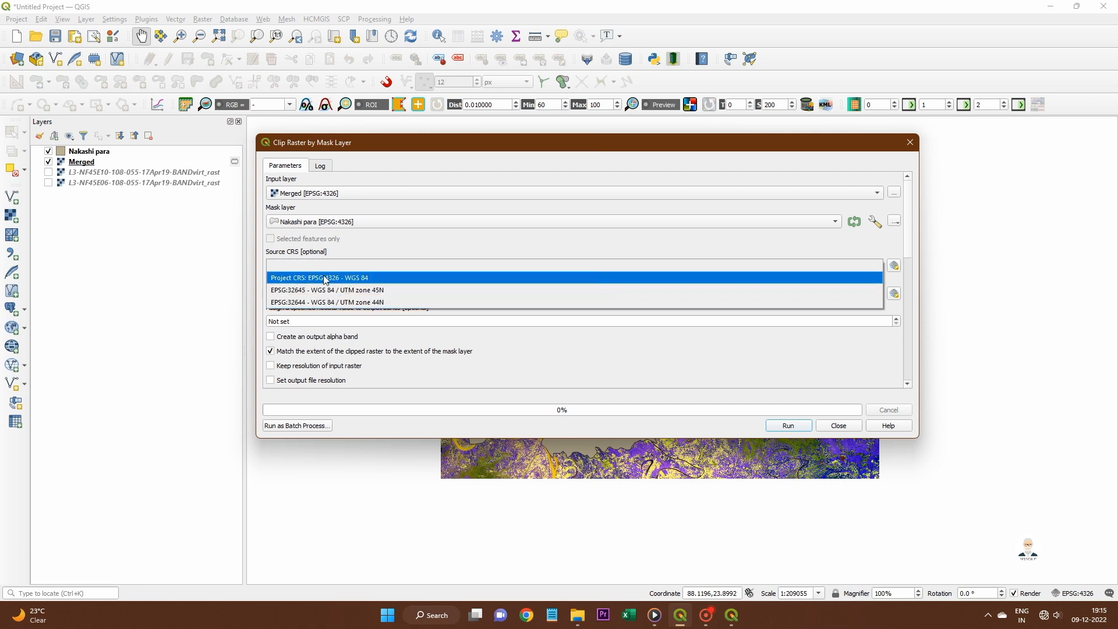
pyautogui.click(327, 278)
pyautogui.click(326, 295)
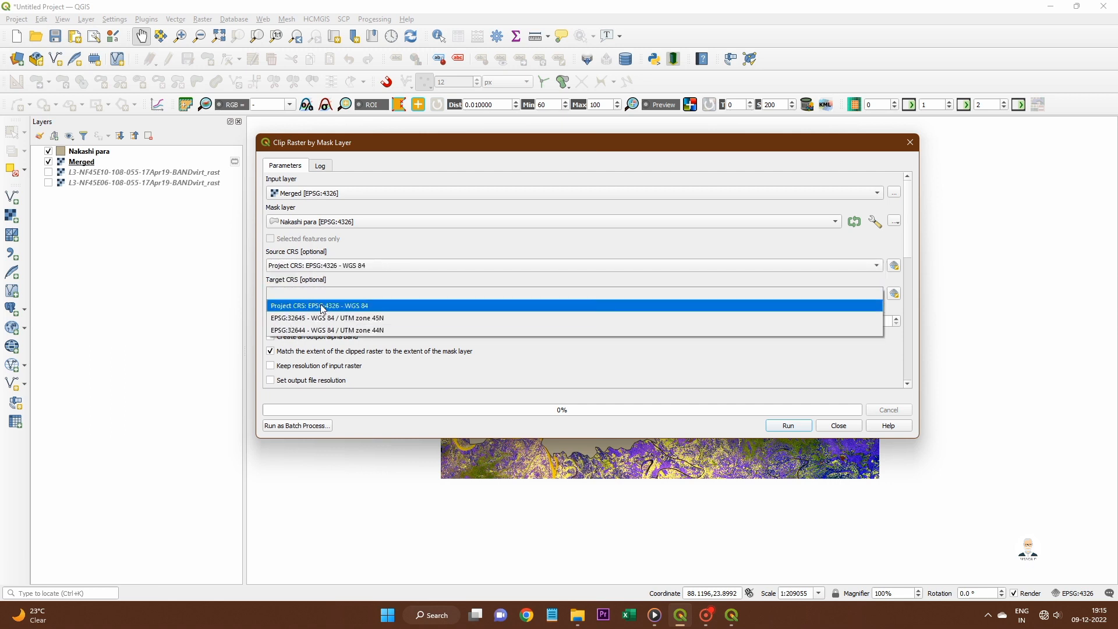
pyautogui.click(323, 306)
pyautogui.scroll(-5, 908, 250)
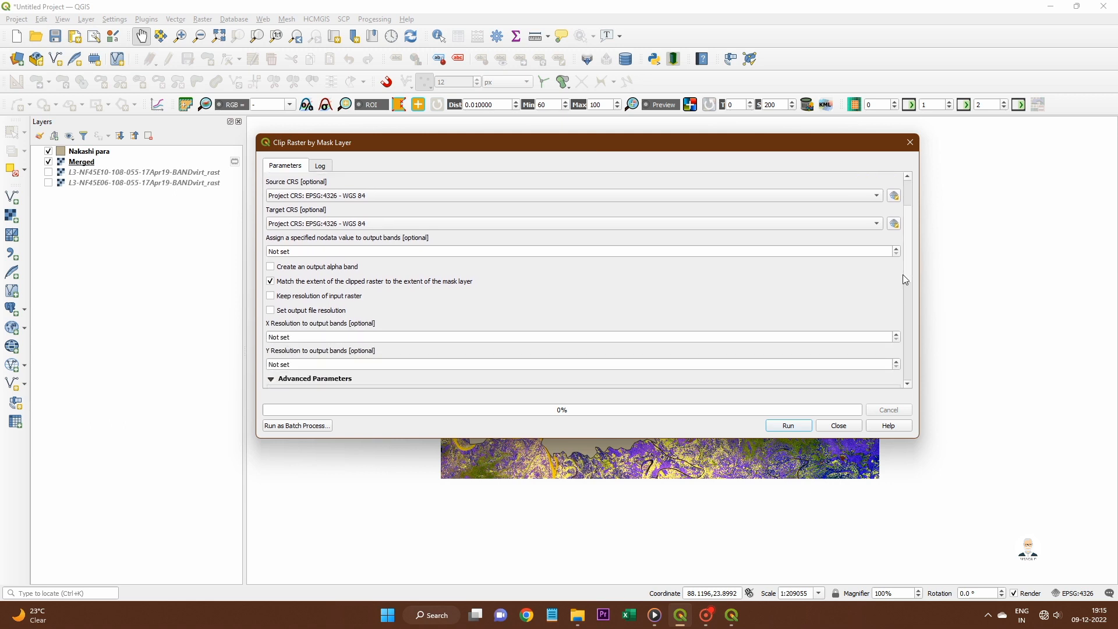
pyautogui.scroll(-3, 900, 332)
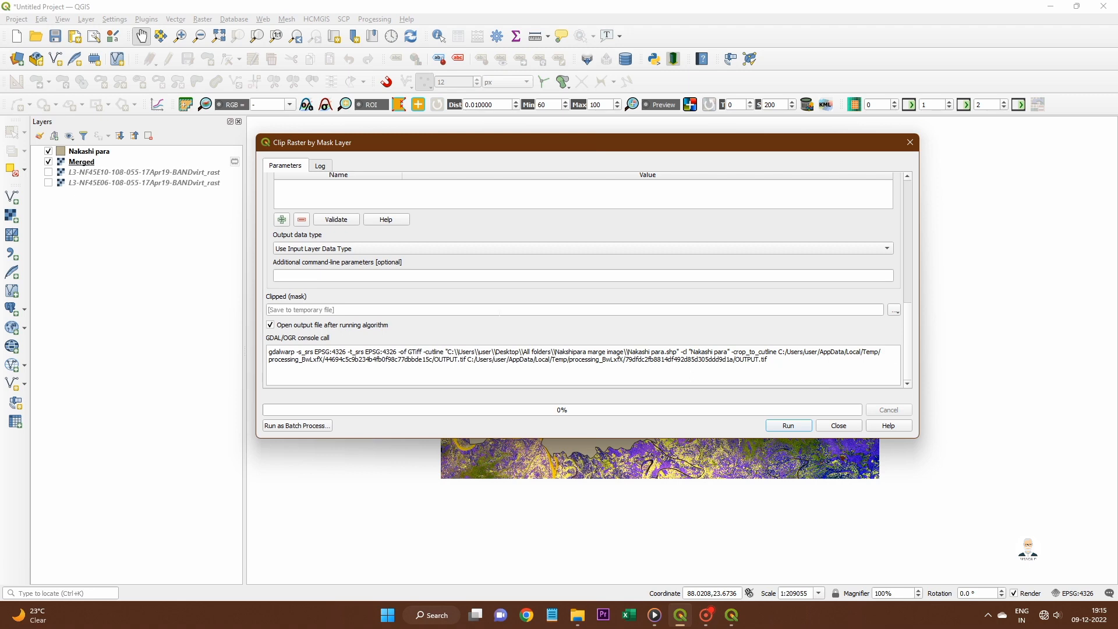
pyautogui.click(794, 429)
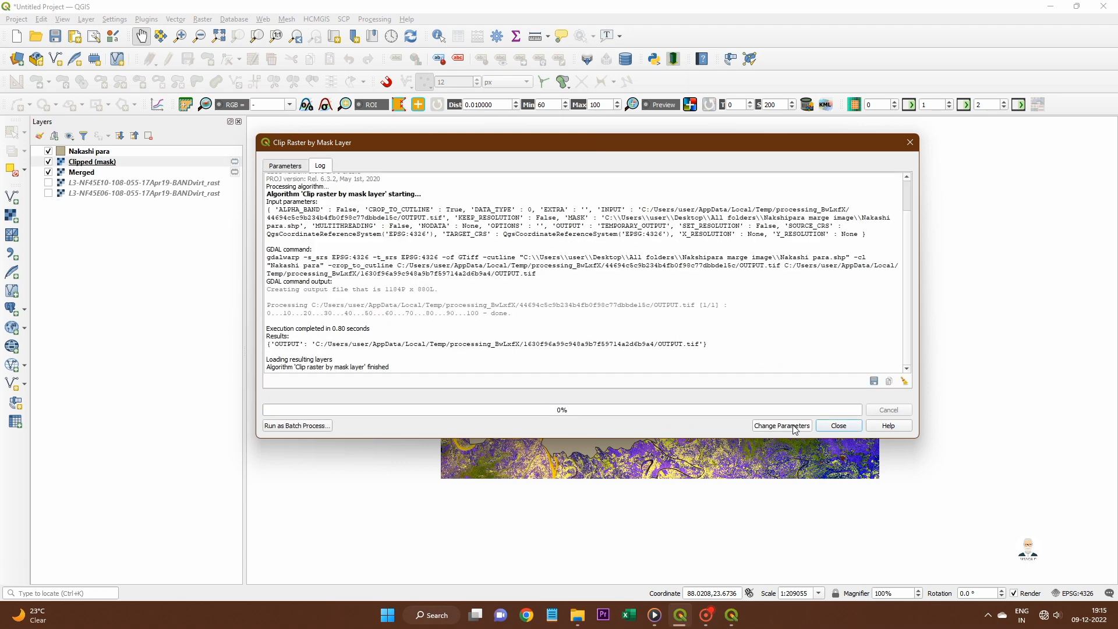
pyautogui.click(837, 427)
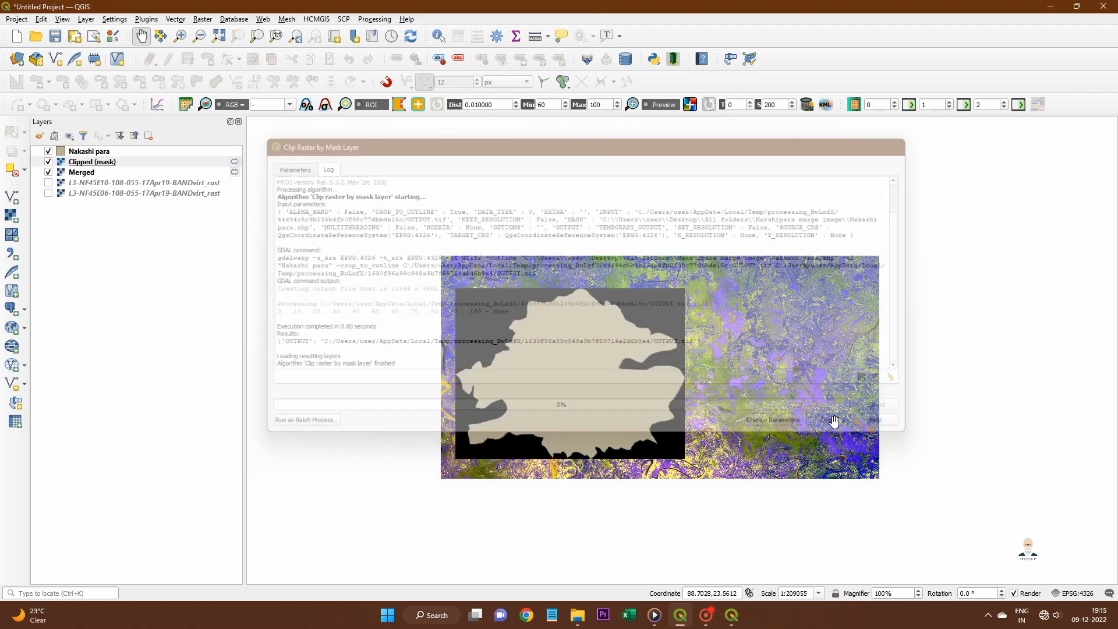
# - Hide the Merged and Nakashi para layers, leaving only the clipped raster displayed
pyautogui.click(48, 173)
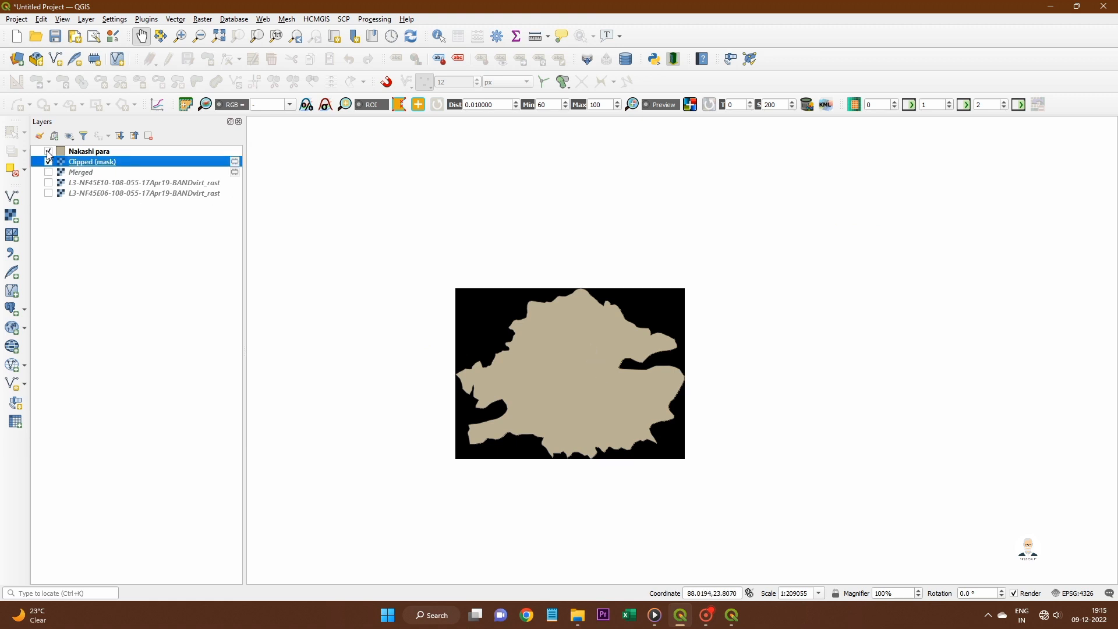
pyautogui.click(49, 152)
pyautogui.moveTo(533, 376); pyautogui.dragTo(545, 337)
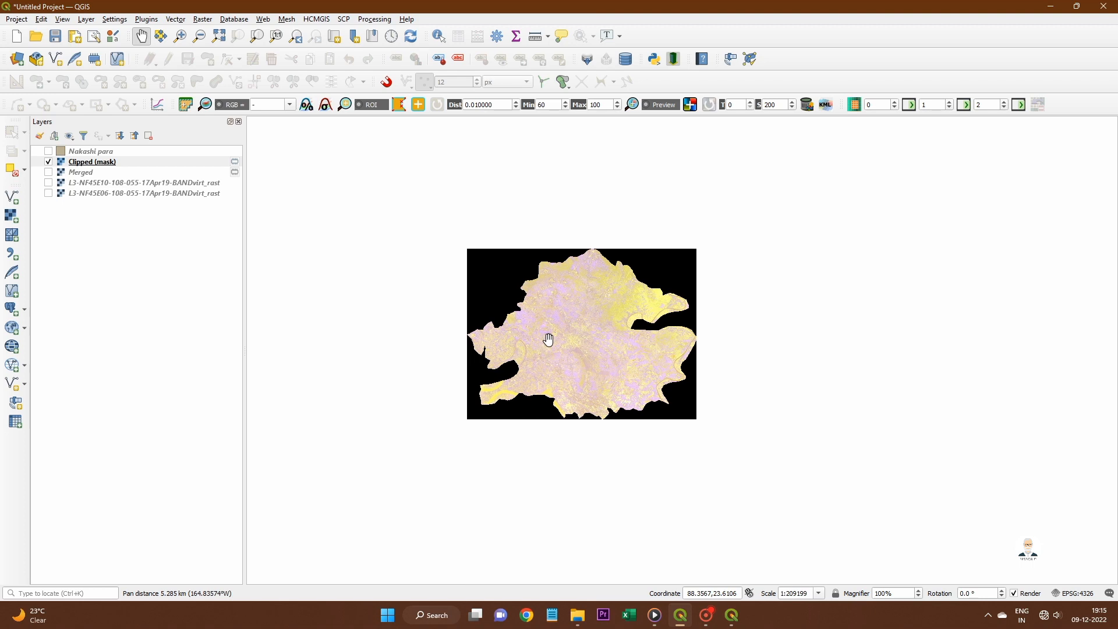
pyautogui.click(219, 35)
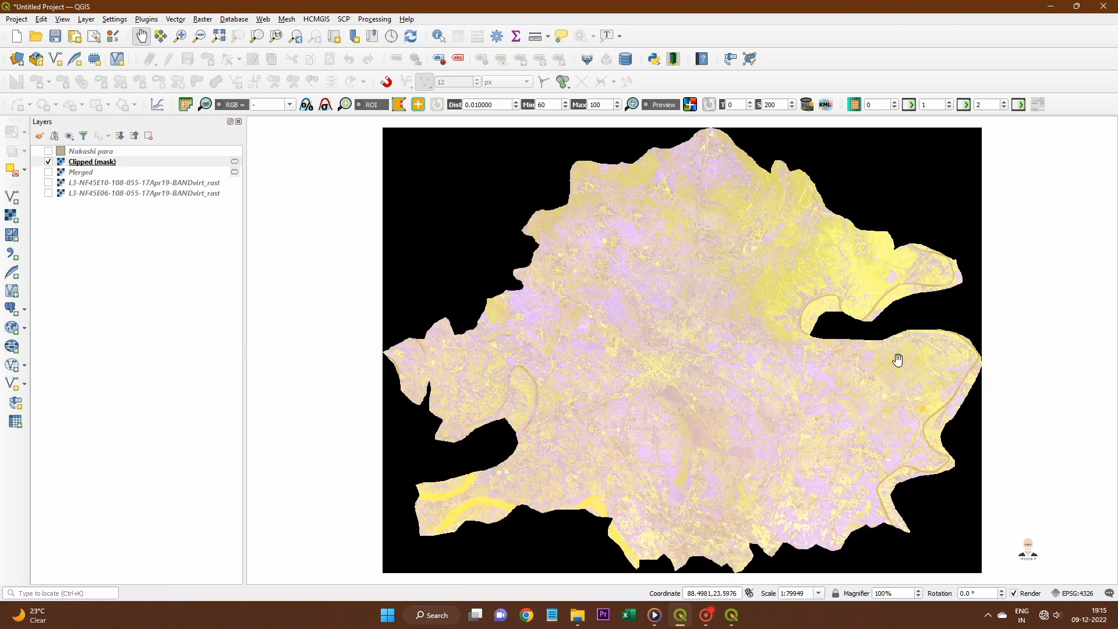
# - Show the Merged layer again beneath the clipped raster
pyautogui.rightClick(99, 161)
pyautogui.click(58, 270)
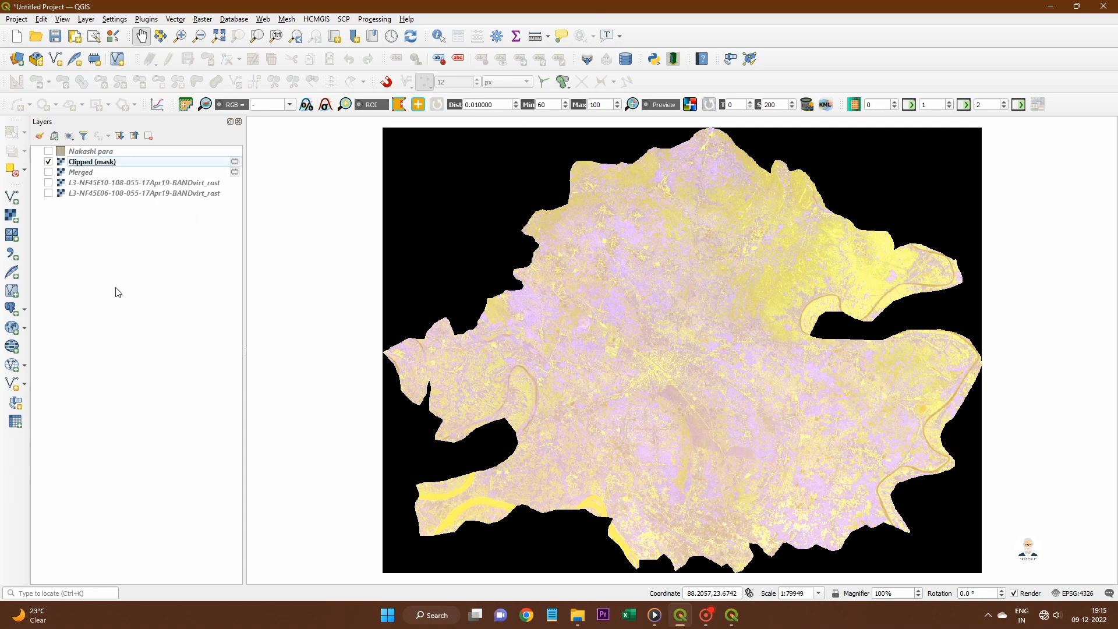
pyautogui.scroll(-1, 746, 341)
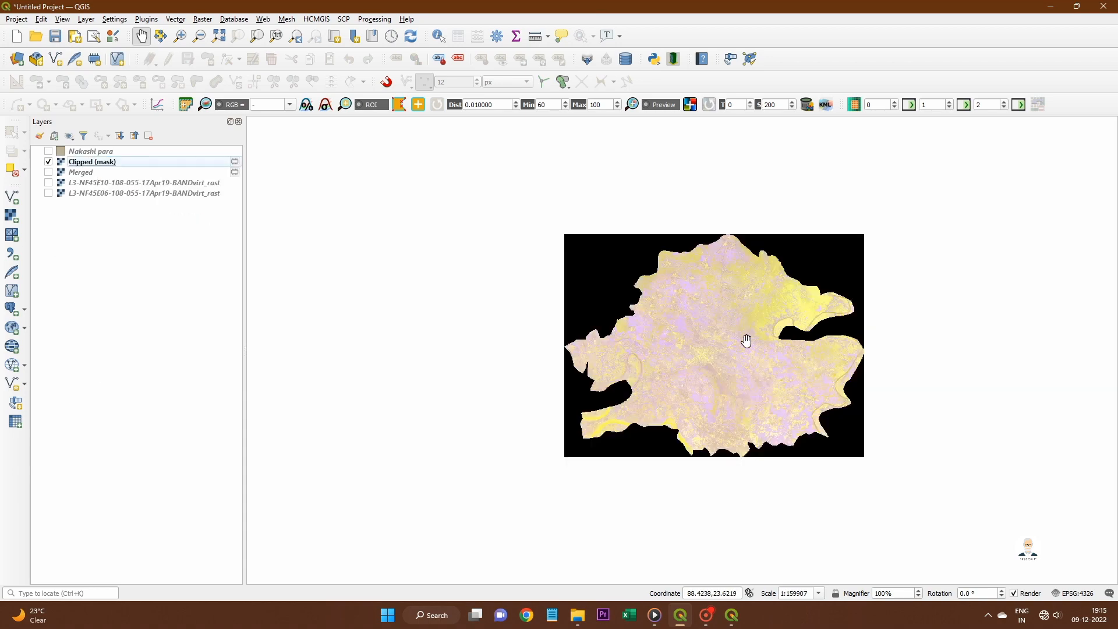
pyautogui.click(46, 175)
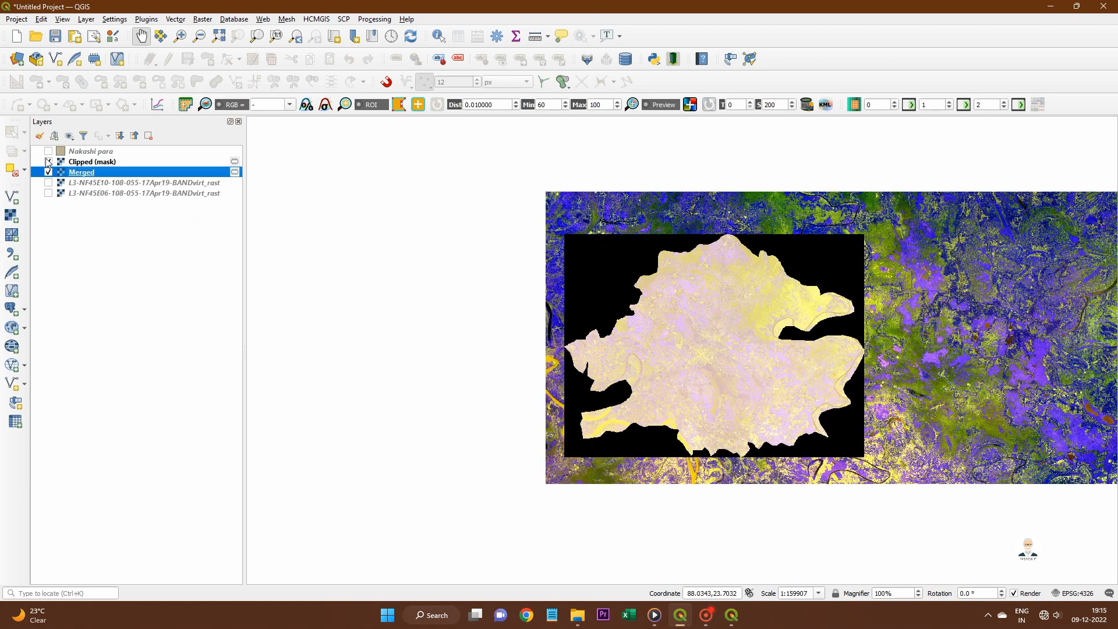
# - Hide the Clipped (mask) layer and start Clip Raster by Extent with Merged as the input layer
pyautogui.click(48, 161)
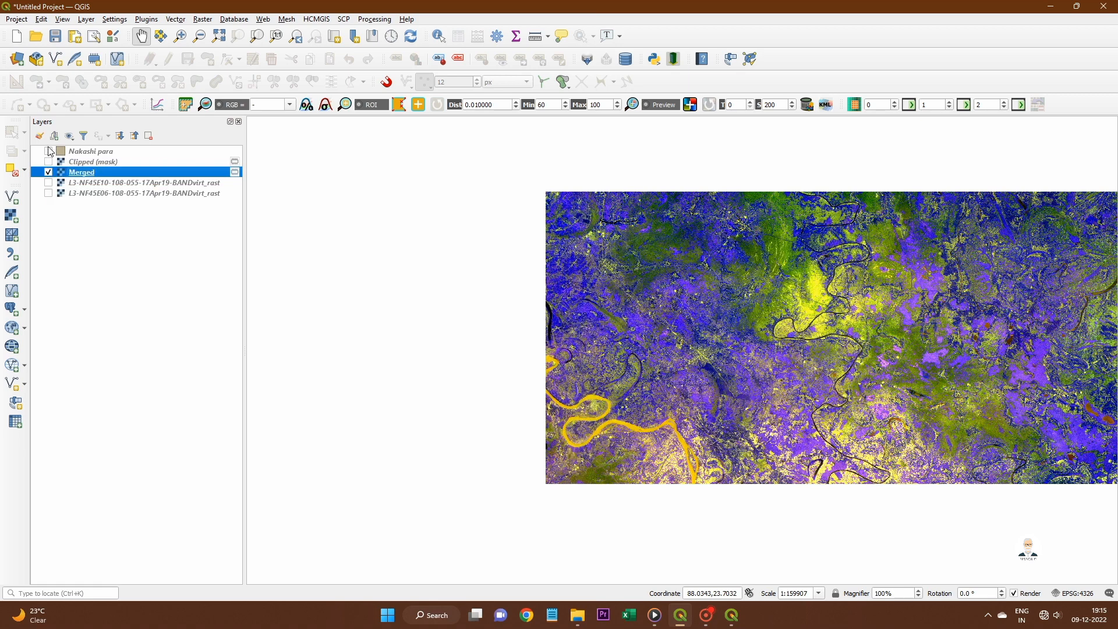
pyautogui.moveTo(766, 325); pyautogui.dragTo(658, 328)
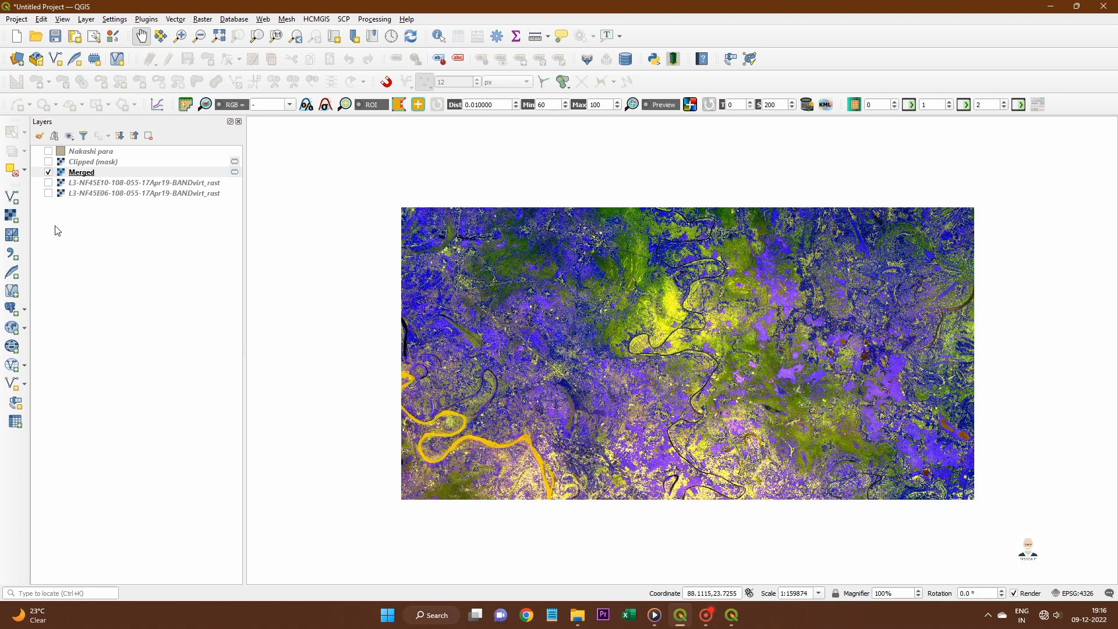
pyautogui.click(208, 22)
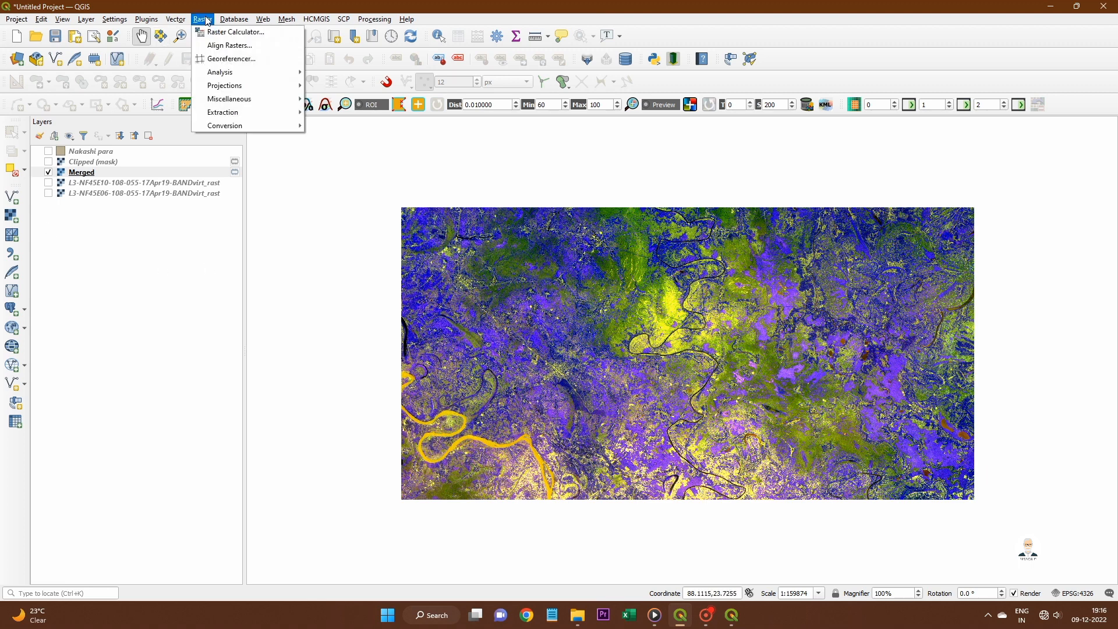
pyautogui.moveTo(228, 115)
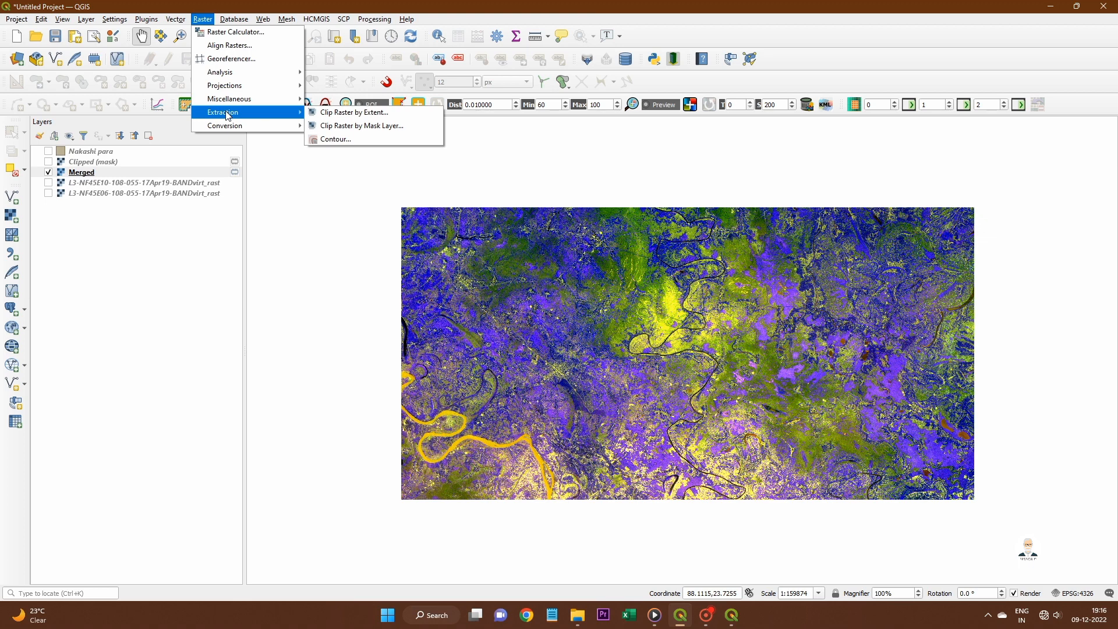
pyautogui.click(333, 114)
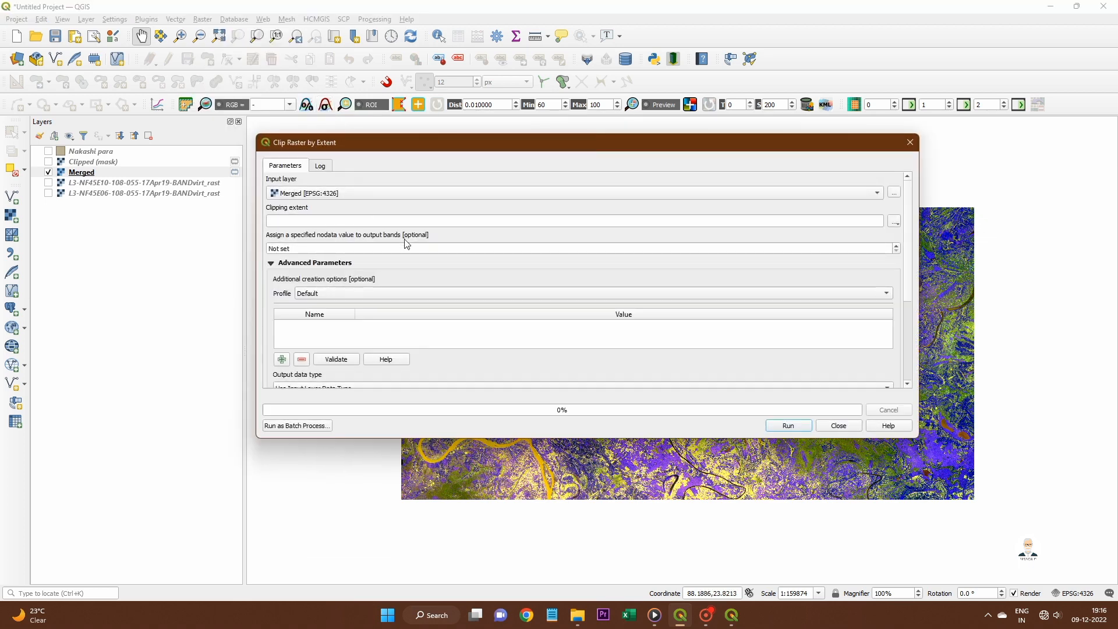
# - Set the clipping extent to the current map canvas extent
pyautogui.click(895, 222)
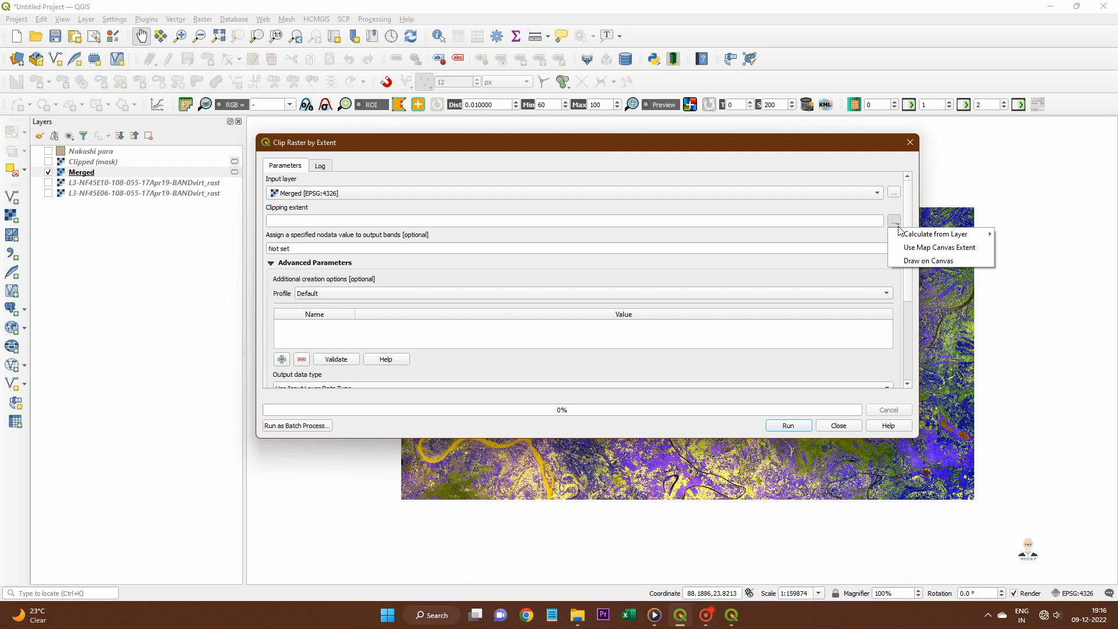
pyautogui.moveTo(904, 235)
pyautogui.click(931, 249)
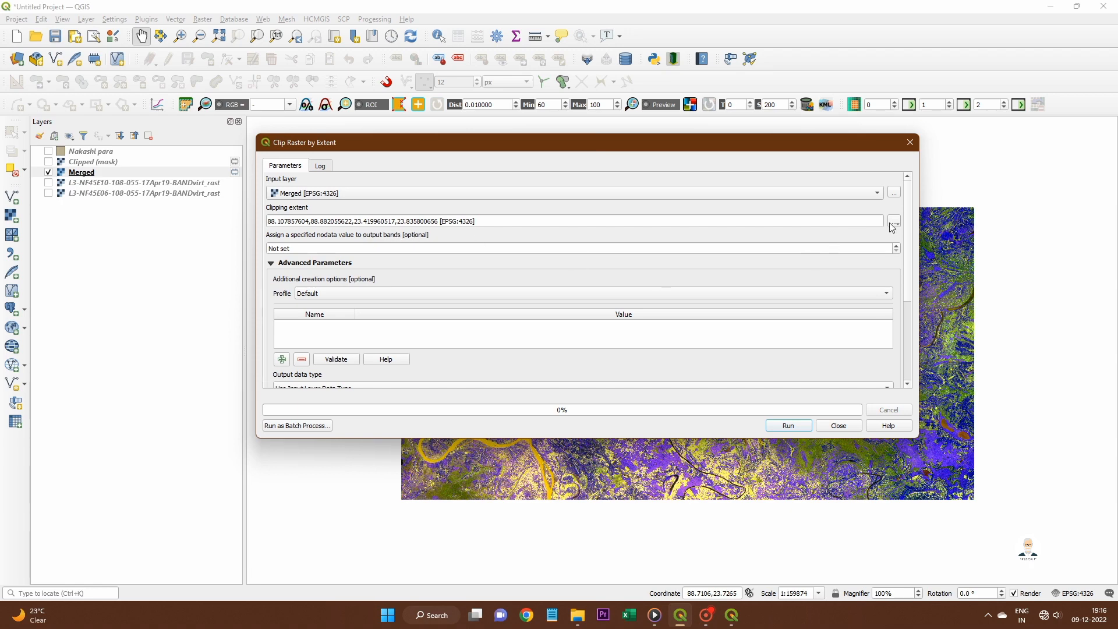
# - Try to draw the clipping extent on the map canvas over the Merged raster
pyautogui.click(893, 223)
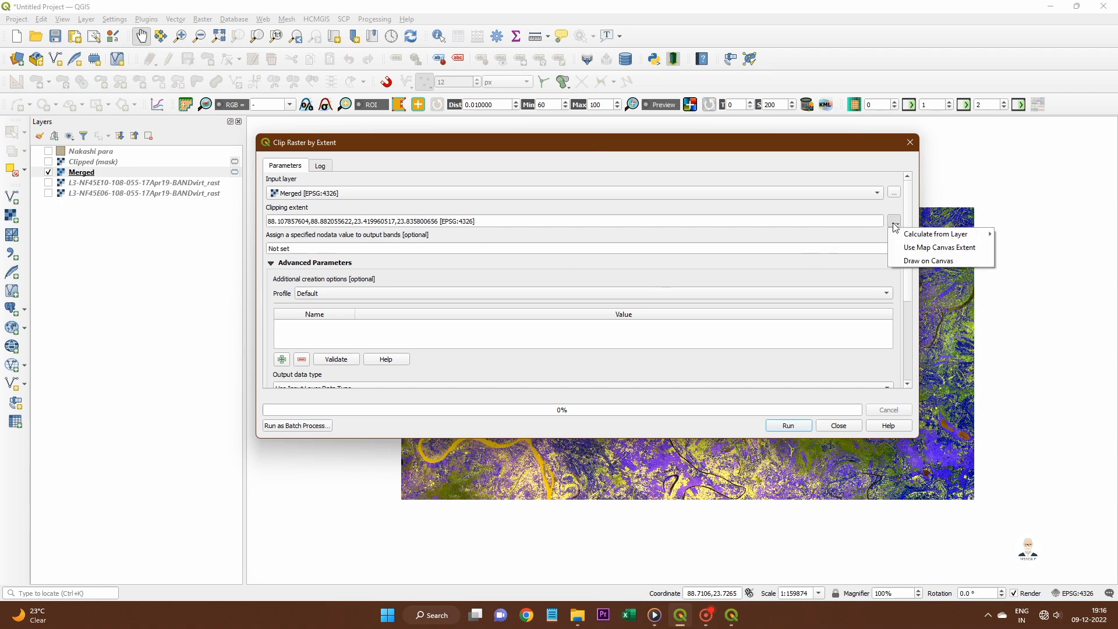
pyautogui.click(923, 261)
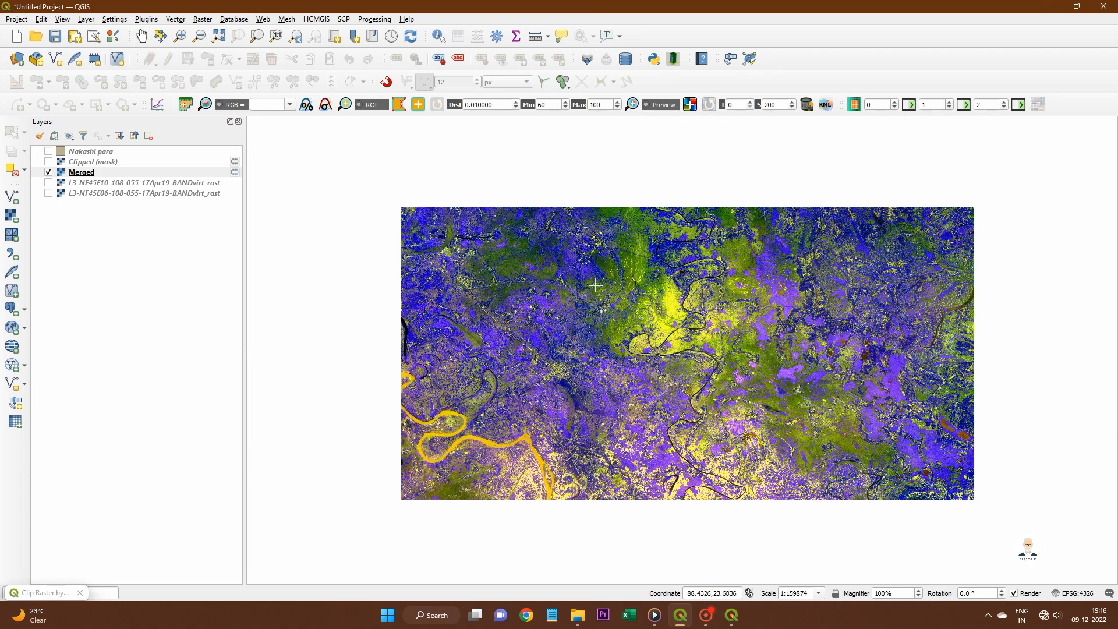
pyautogui.click(567, 223)
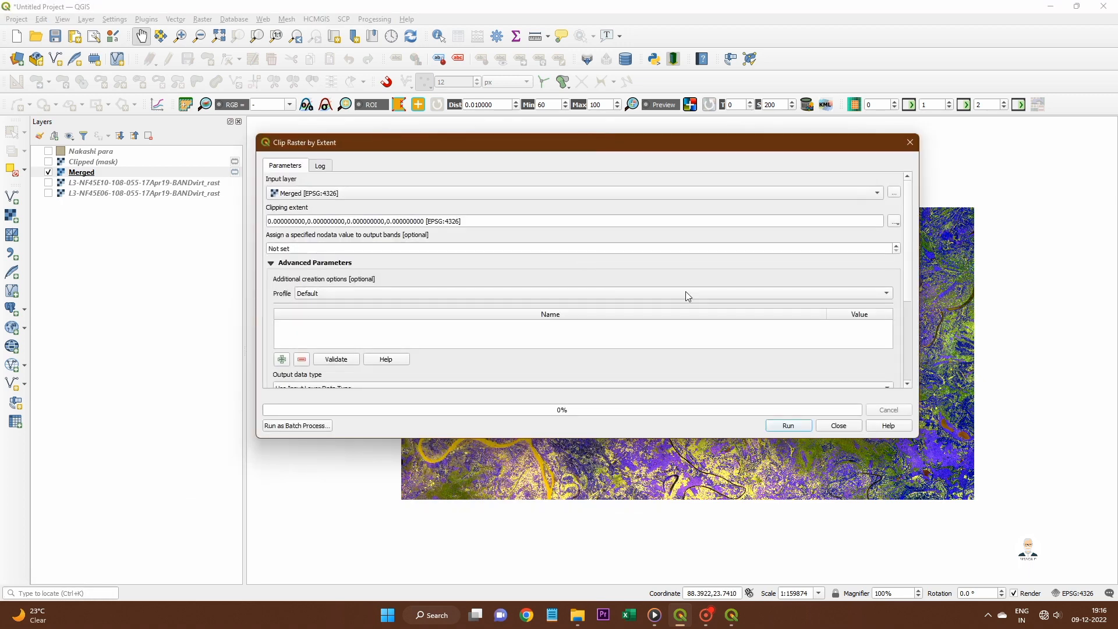
# - Draw a clipping extent over the middle of Merged, about 88.415 to 88.575 E and 23.507 to 23.737 N, and run the clip to a temporary file
pyautogui.click(897, 227)
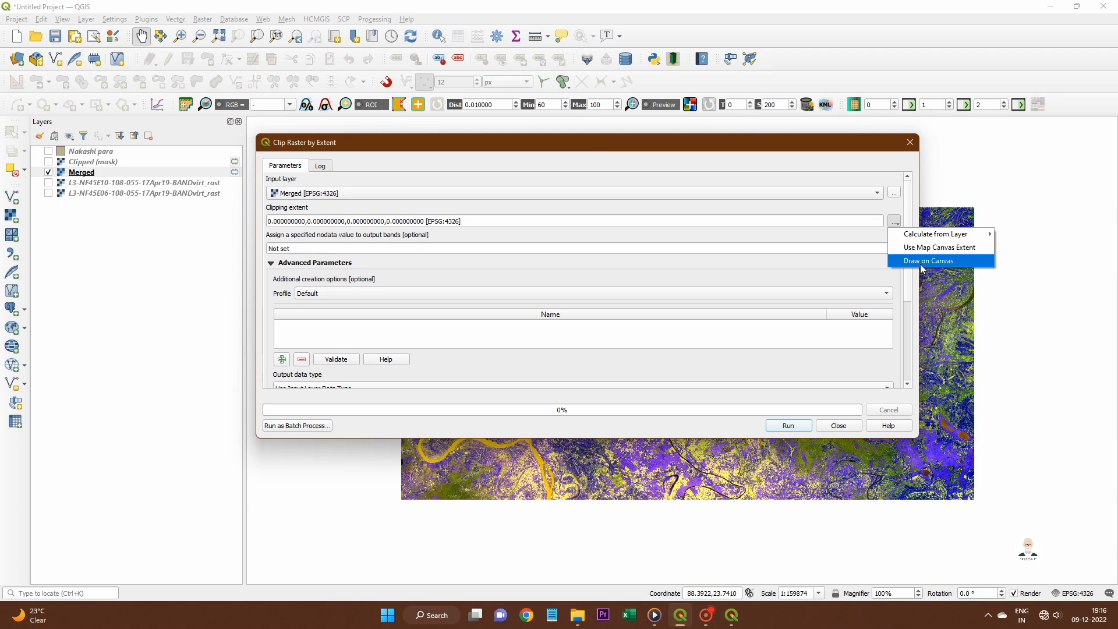
pyautogui.click(923, 263)
pyautogui.moveTo(592, 228); pyautogui.dragTo(772, 486)
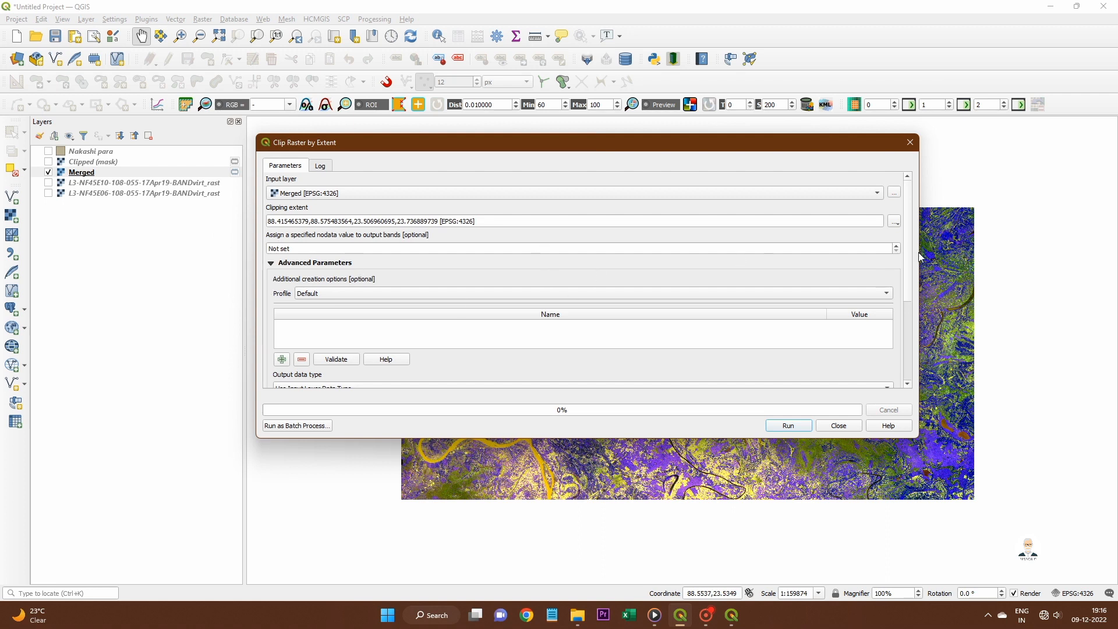
pyautogui.scroll(-5, 906, 269)
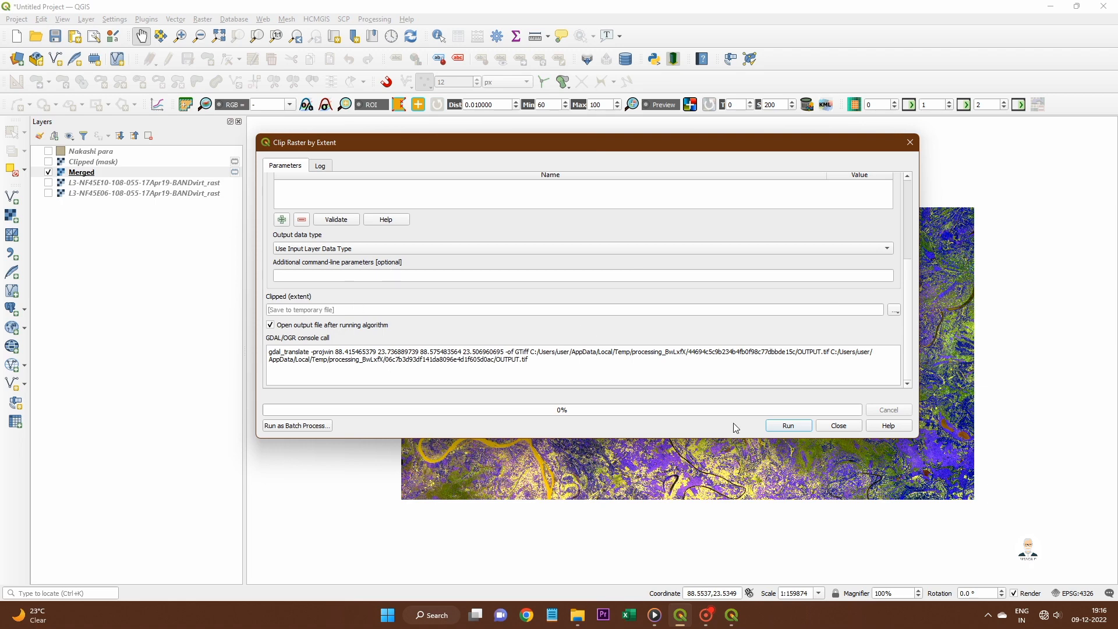
pyautogui.click(774, 427)
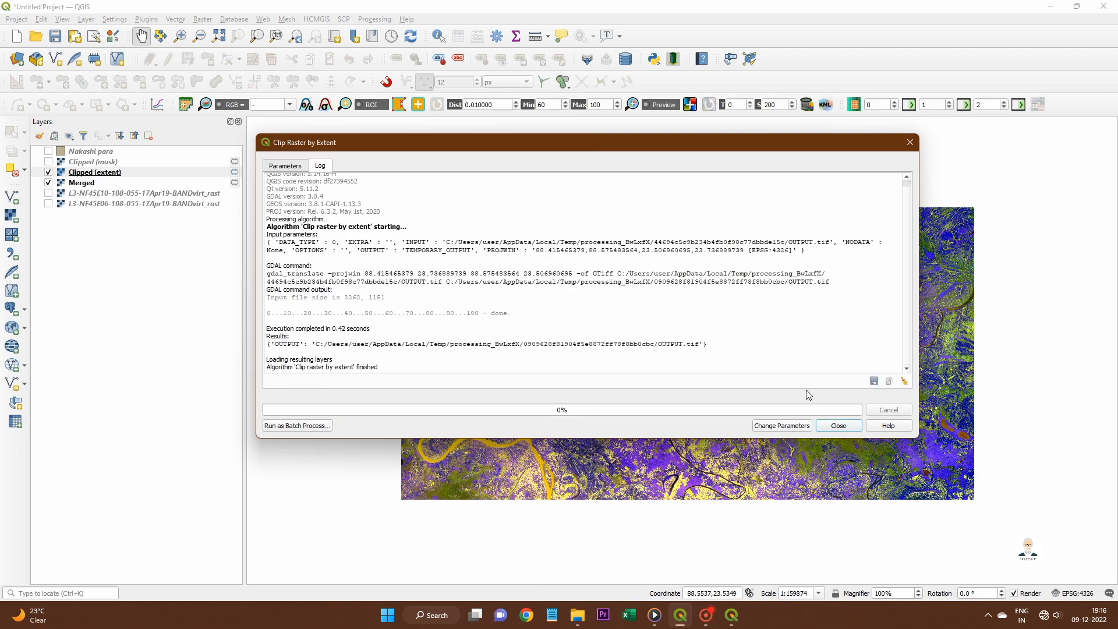
pyautogui.click(839, 426)
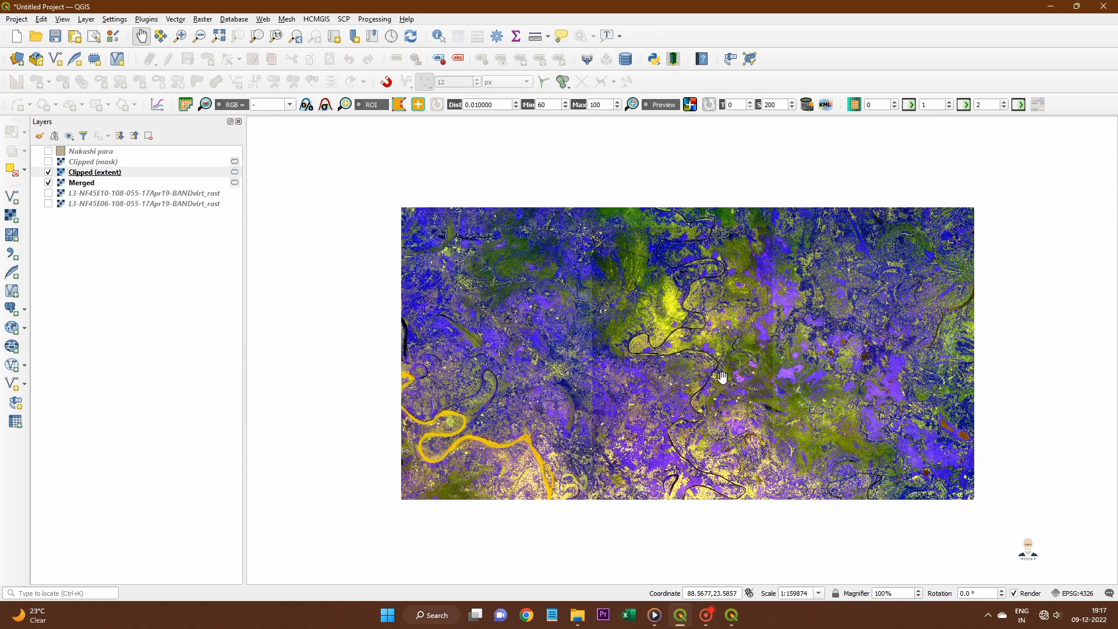
# - Hide the Merged layer and set the Clipped (extent) symbology to Band 3 for red and Band 1 (Gray) for blue
pyautogui.click(48, 183)
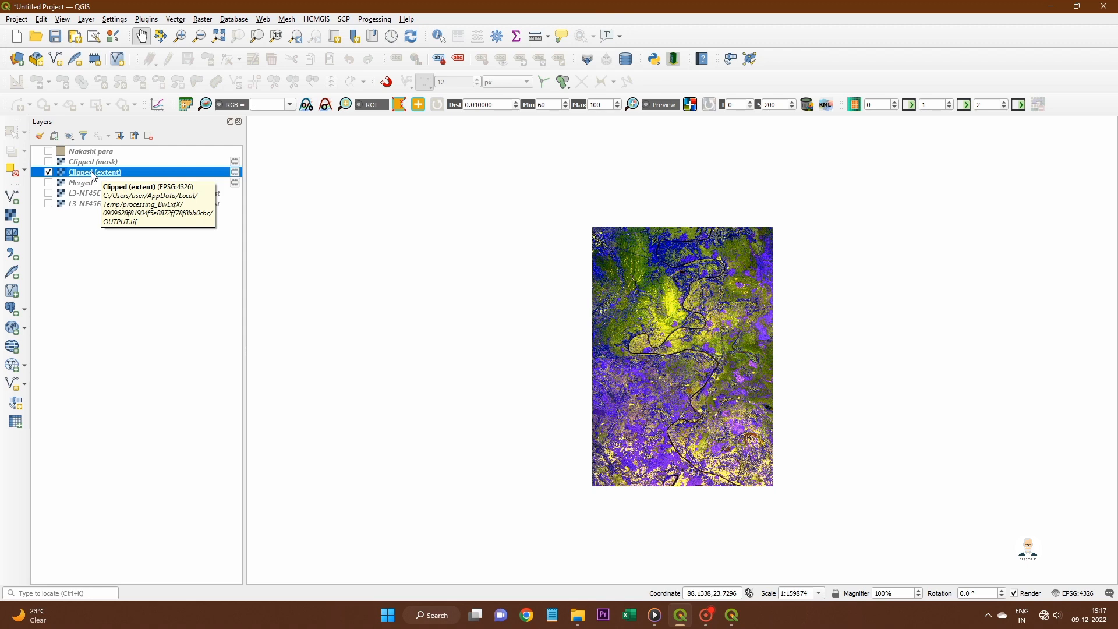
pyautogui.rightClick(93, 176)
pyautogui.click(152, 388)
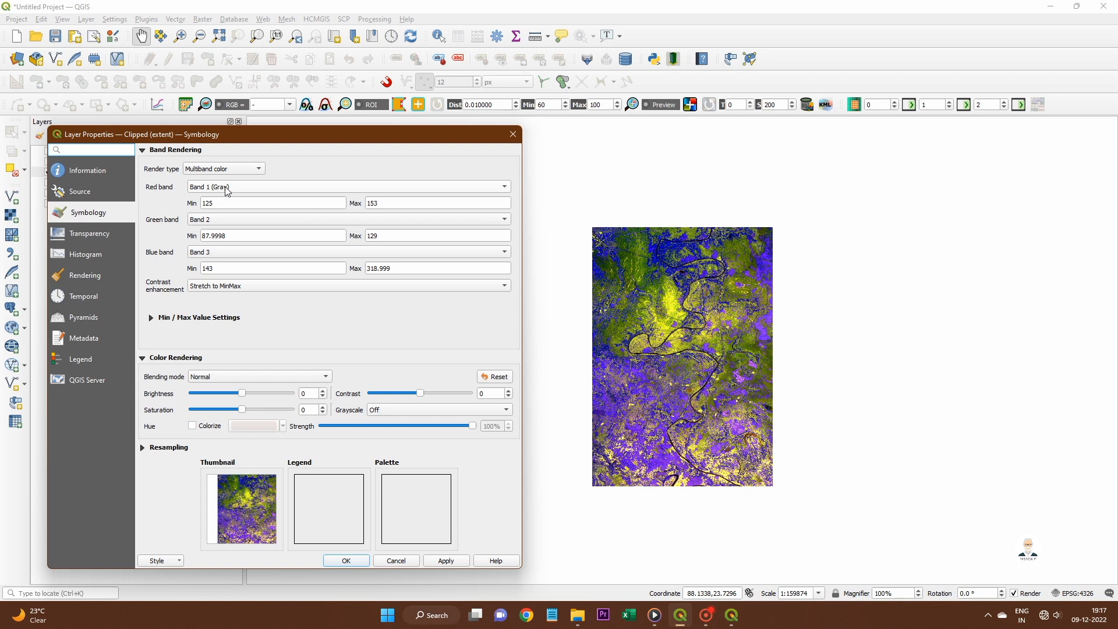
pyautogui.click(225, 189)
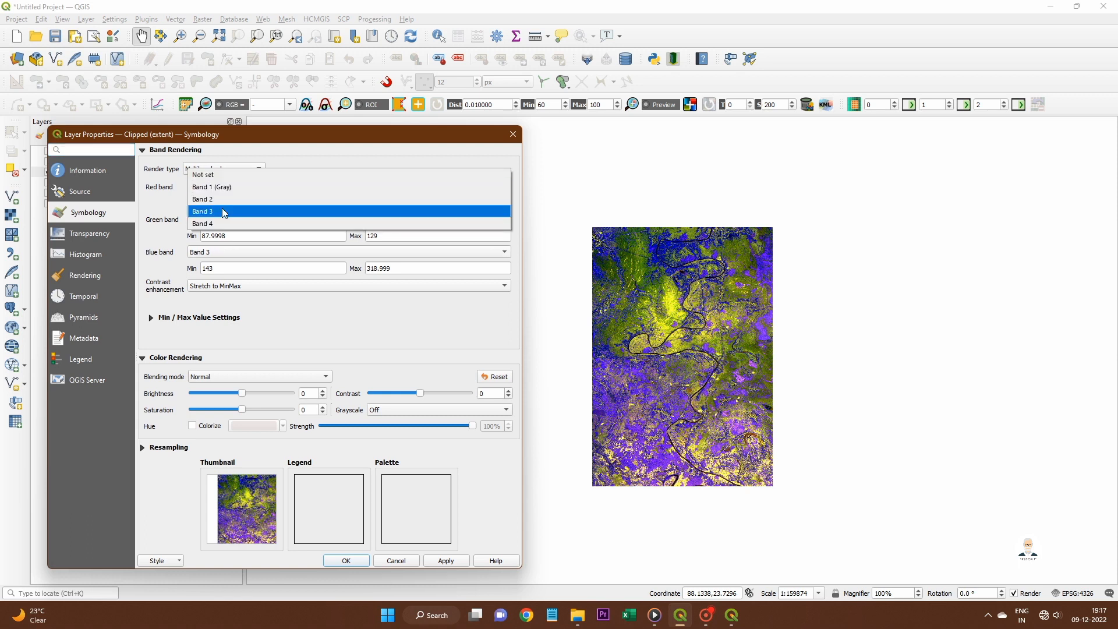
pyautogui.click(222, 211)
pyautogui.click(221, 256)
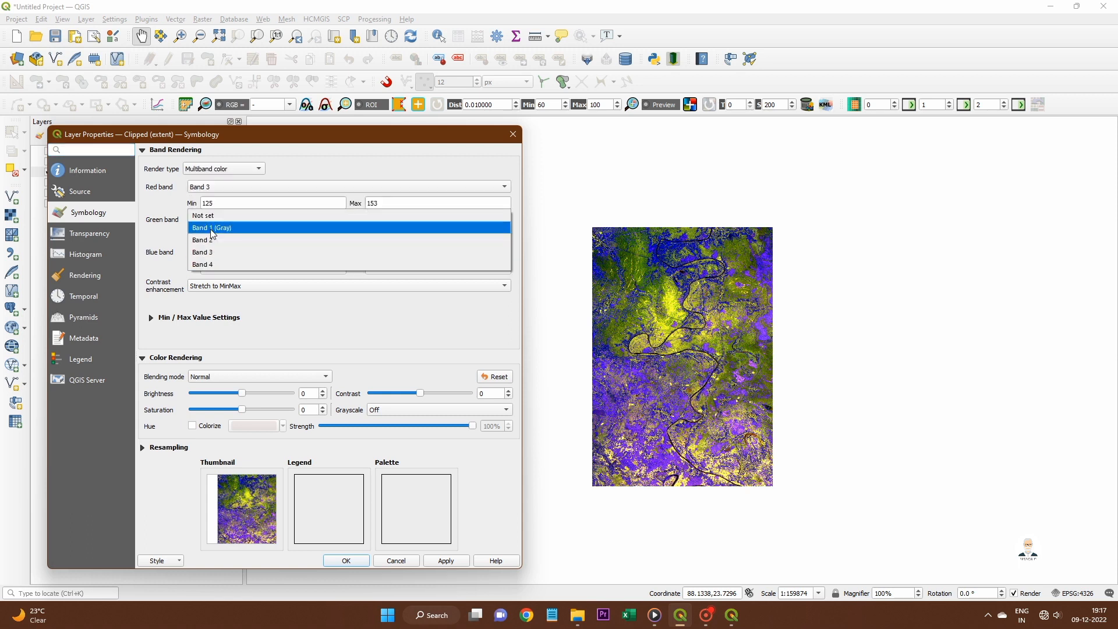
pyautogui.click(213, 229)
pyautogui.click(428, 561)
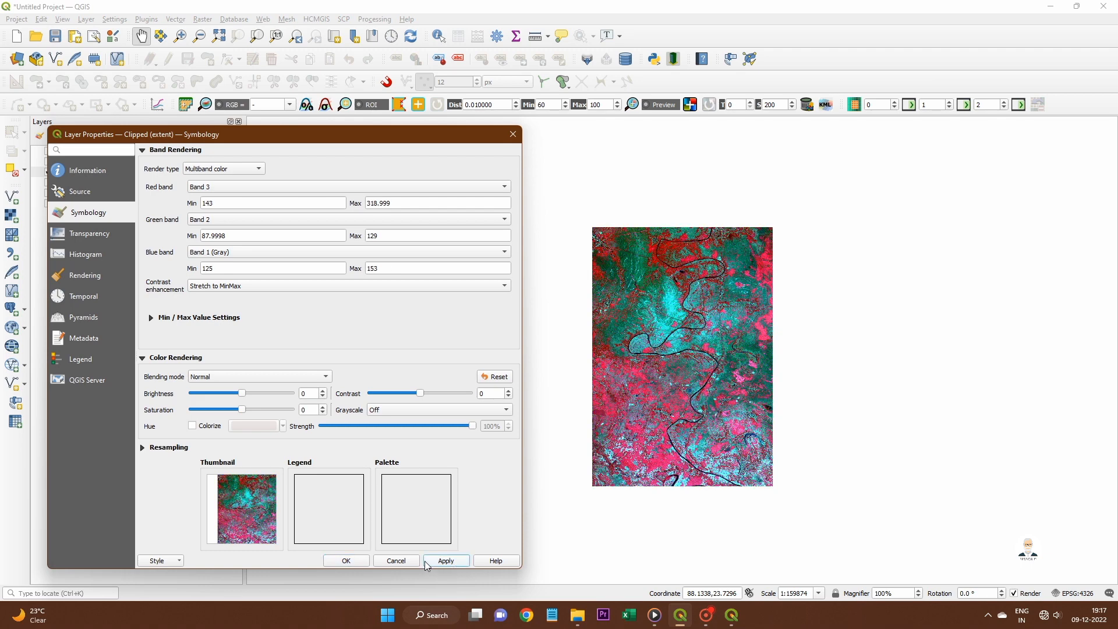
pyautogui.click(343, 561)
# - Examine the recoloured Clipped (extent) raster along the river and across its full area at closer and wider scales
pyautogui.moveTo(703, 333); pyautogui.dragTo(680, 350)
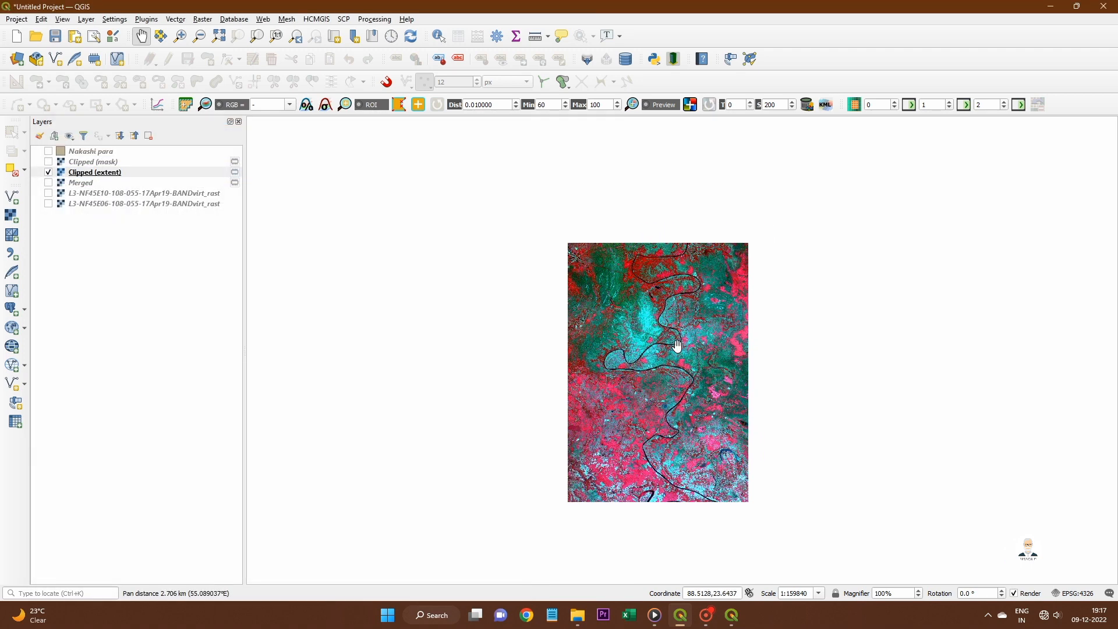
pyautogui.scroll(1, 675, 345)
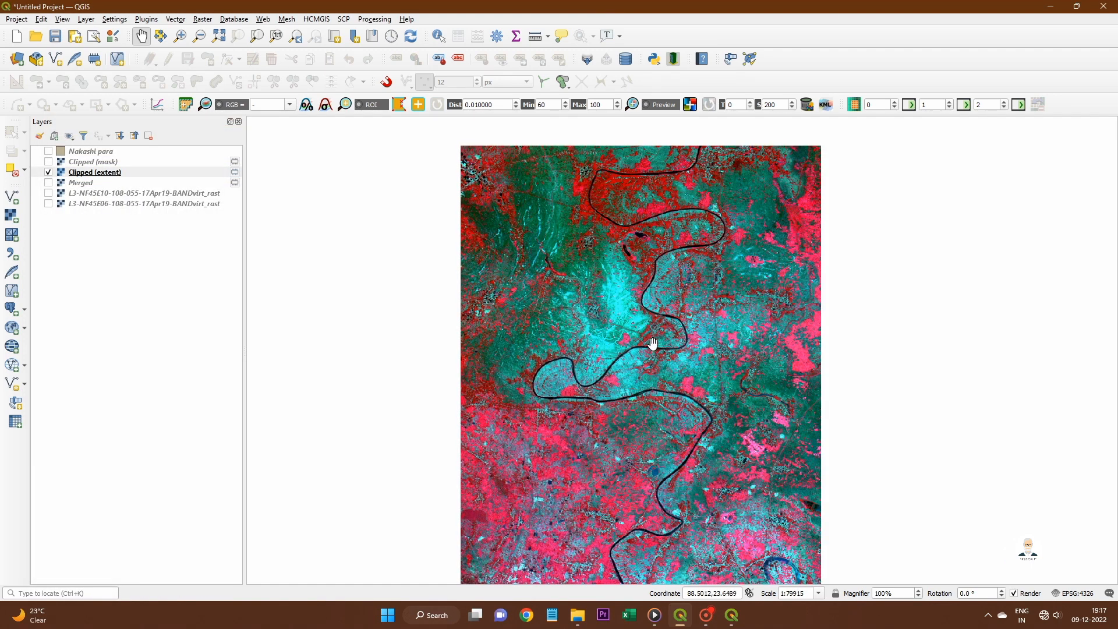
pyautogui.scroll(1, 623, 342)
pyautogui.scroll(-1, 623, 342)
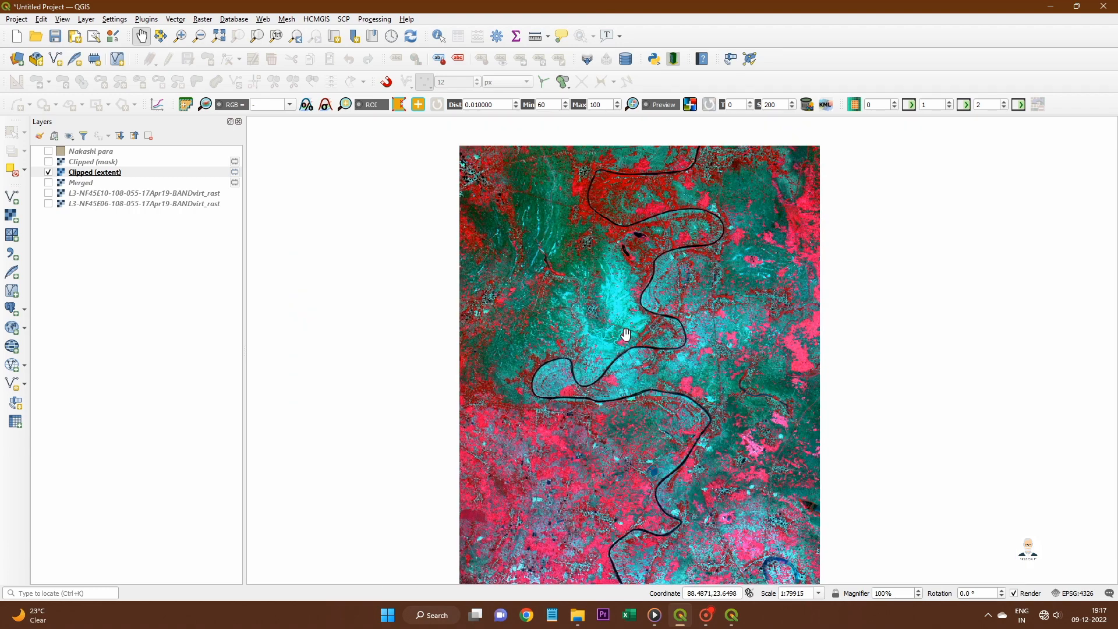
pyautogui.scroll(-1, 624, 324)
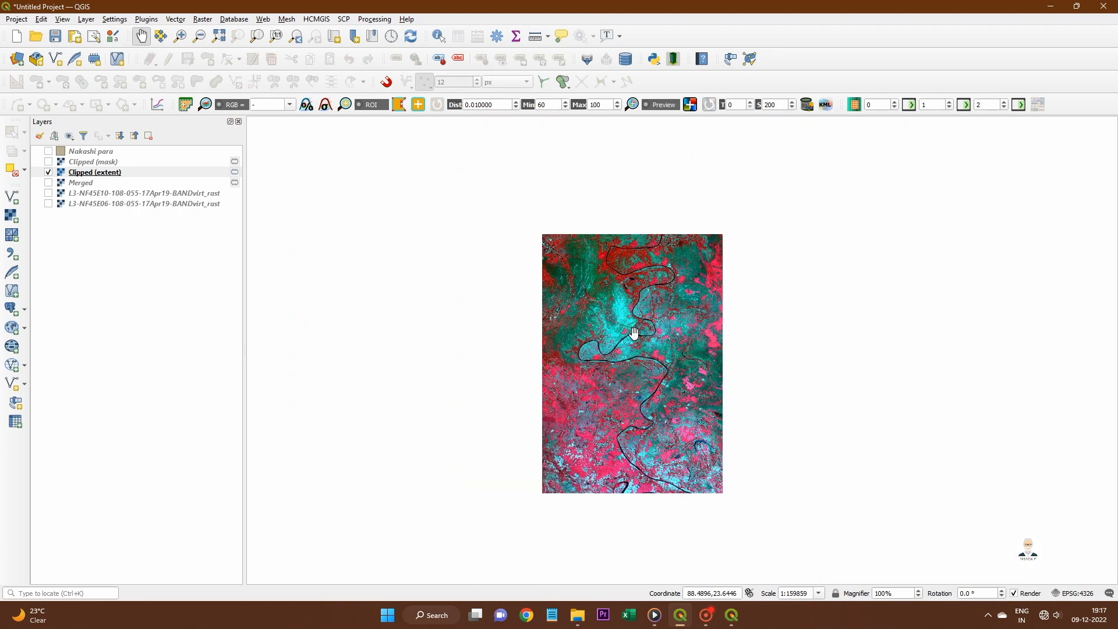
pyautogui.moveTo(642, 345); pyautogui.dragTo(638, 327)
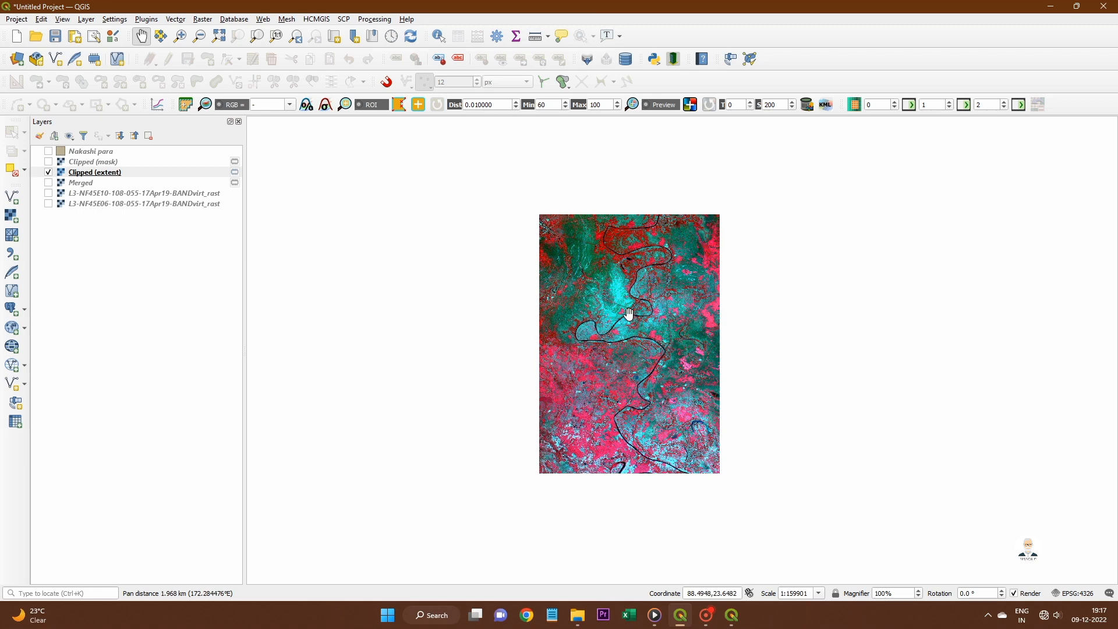
pyautogui.scroll(1, 629, 320)
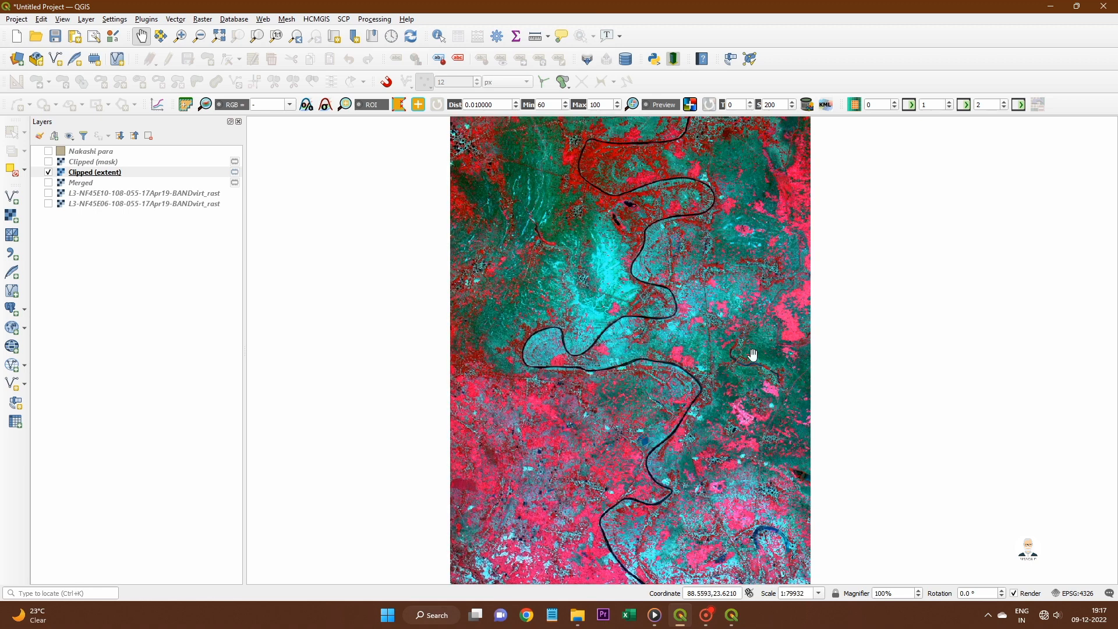
pyautogui.moveTo(703, 281); pyautogui.dragTo(711, 315)
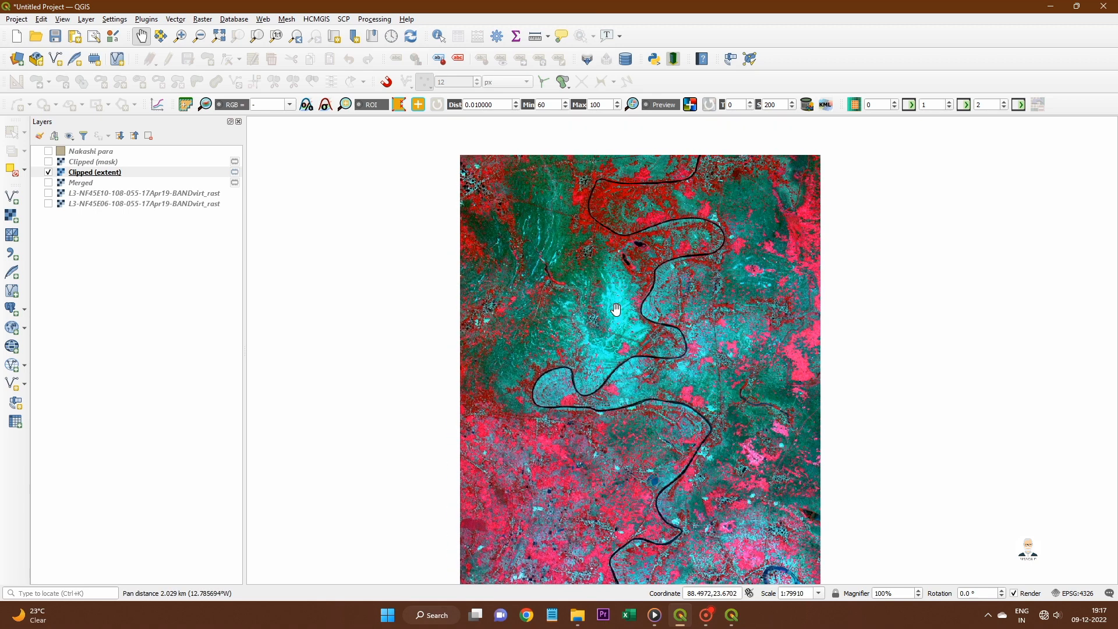
pyautogui.moveTo(666, 399); pyautogui.dragTo(665, 344)
pyautogui.moveTo(674, 449); pyautogui.dragTo(686, 381)
pyautogui.moveTo(695, 332); pyautogui.dragTo(690, 414)
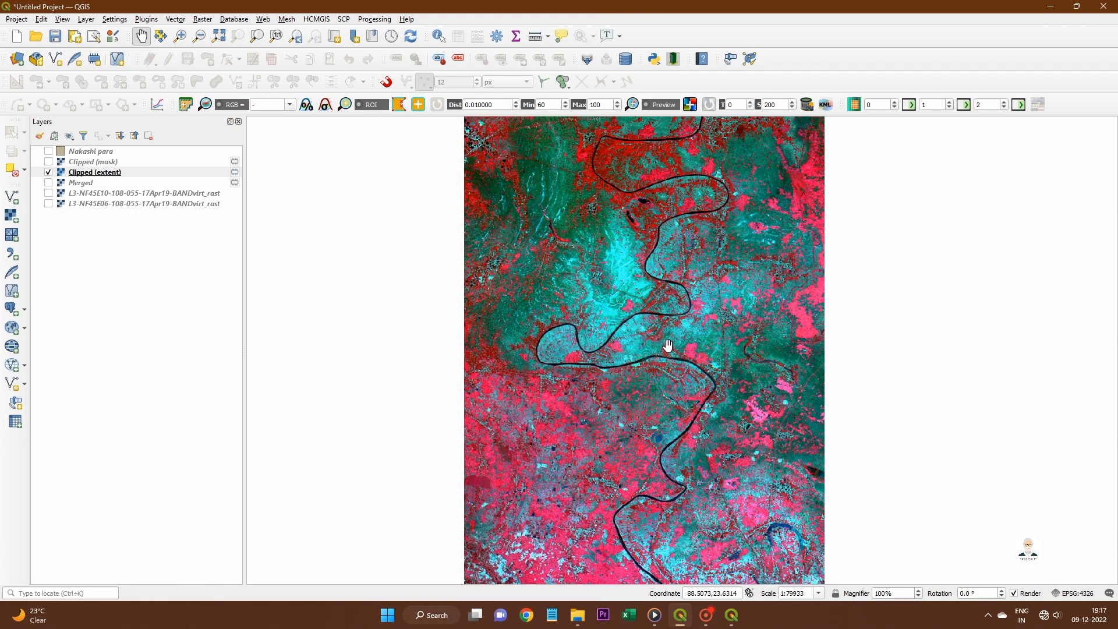
pyautogui.scroll(-1, 669, 334)
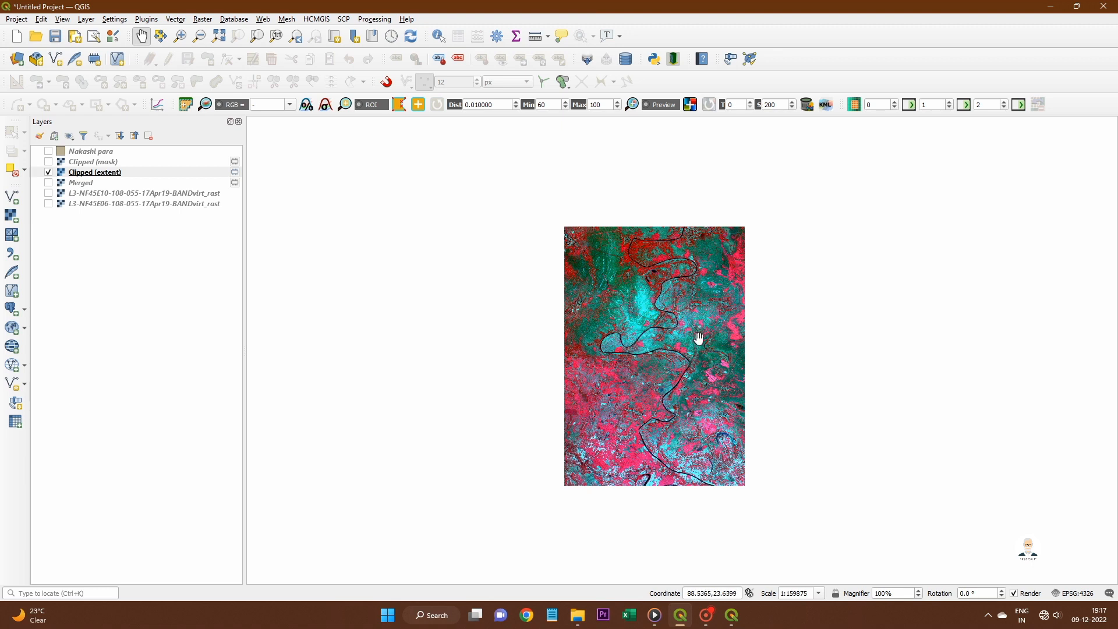
pyautogui.moveTo(699, 326); pyautogui.dragTo(685, 297)
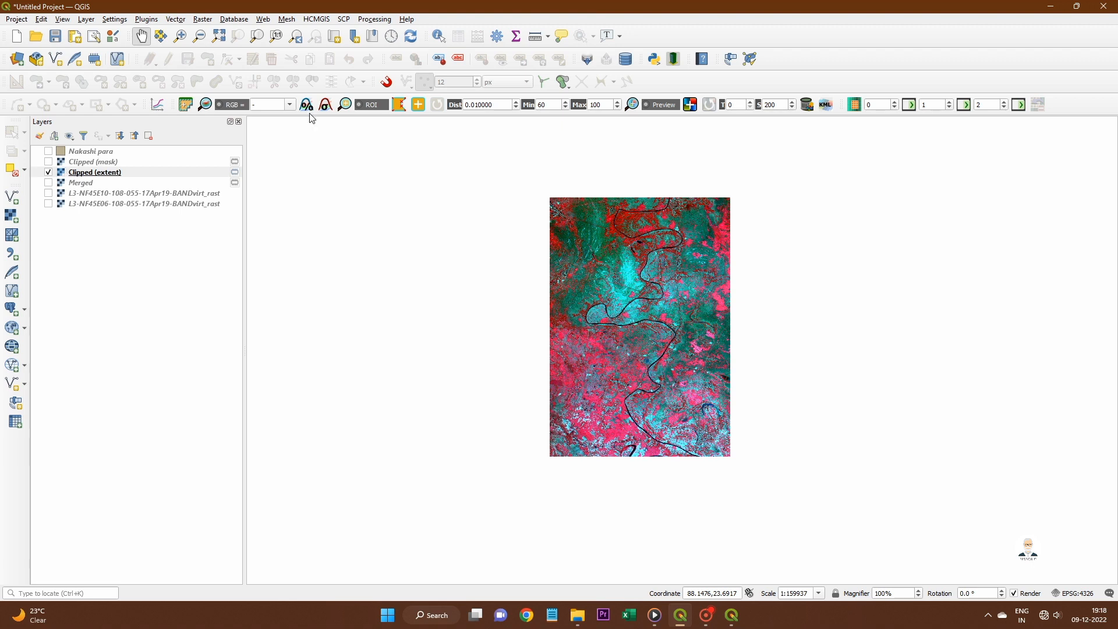
# - Clip the Clipped (extent) raster to a smaller drawn extent, about 88.455 to 88.528 E and 23.638 to 23.684 N, saving to a temporary file
pyautogui.click(204, 20)
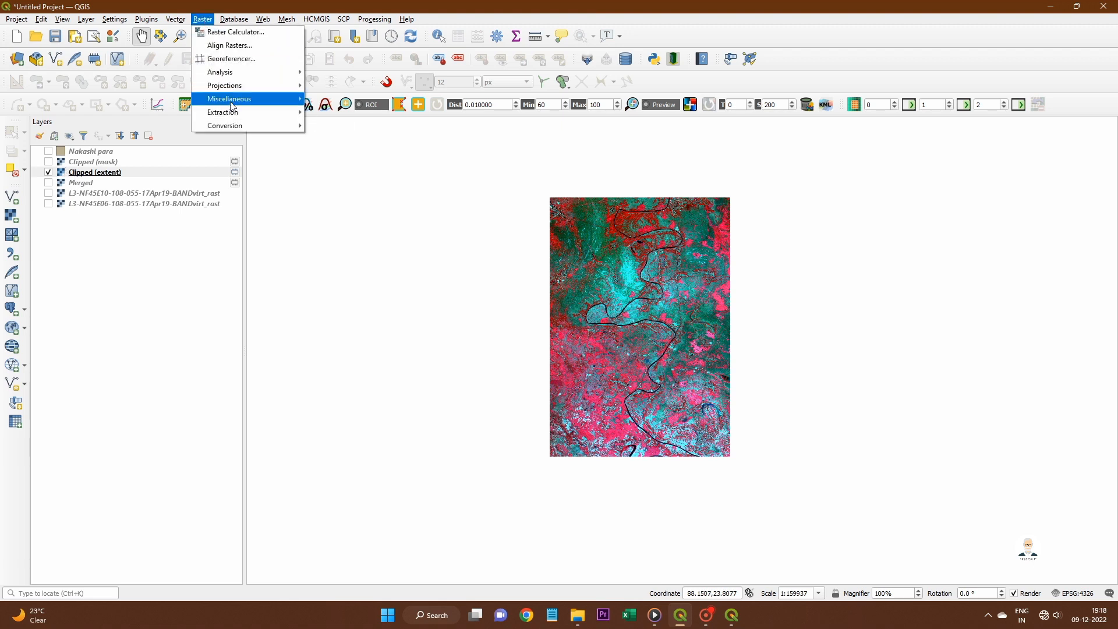
pyautogui.moveTo(255, 117)
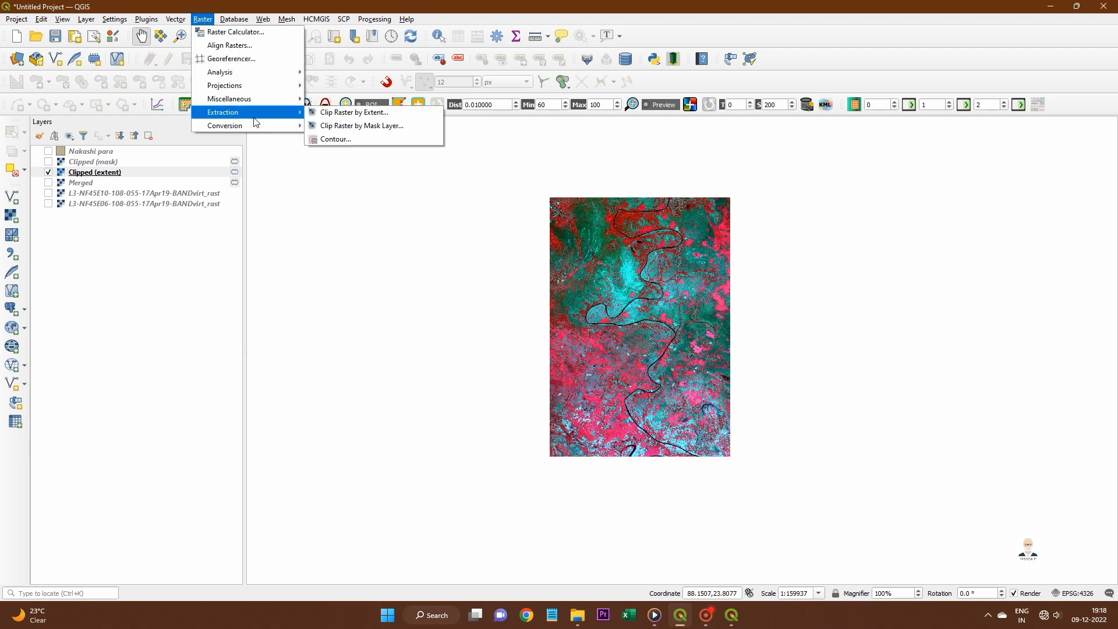
pyautogui.click(354, 113)
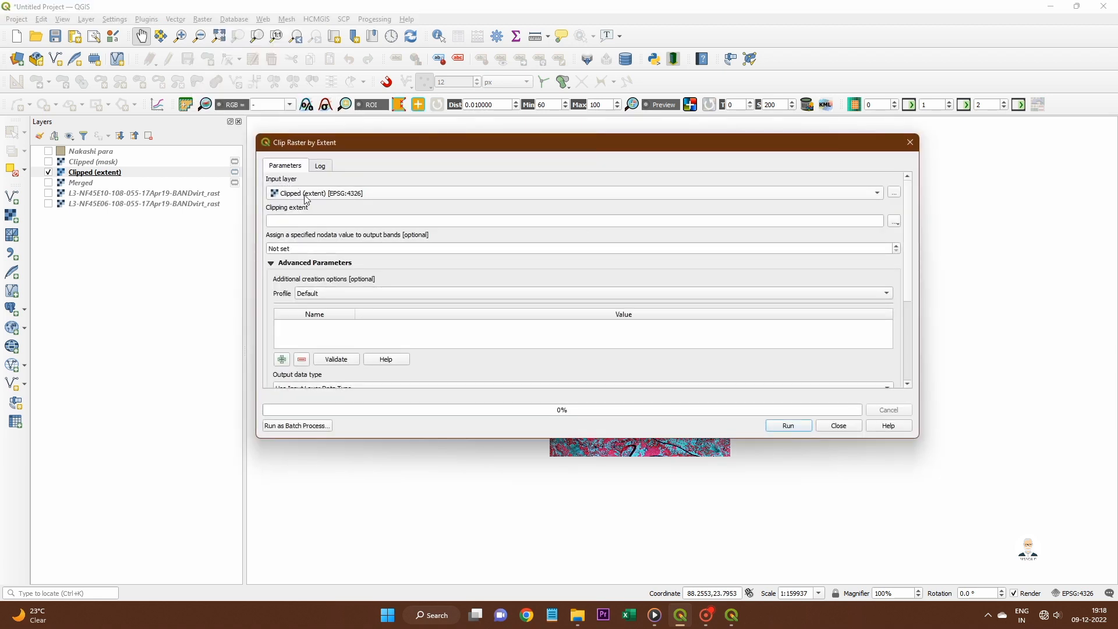
pyautogui.click(893, 223)
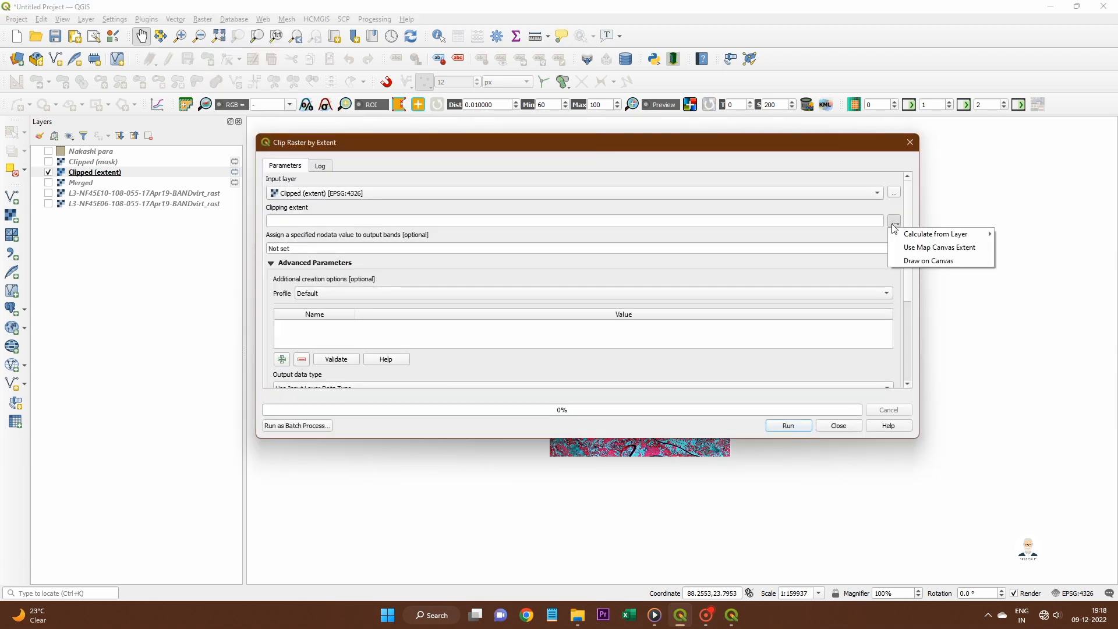
pyautogui.click(928, 260)
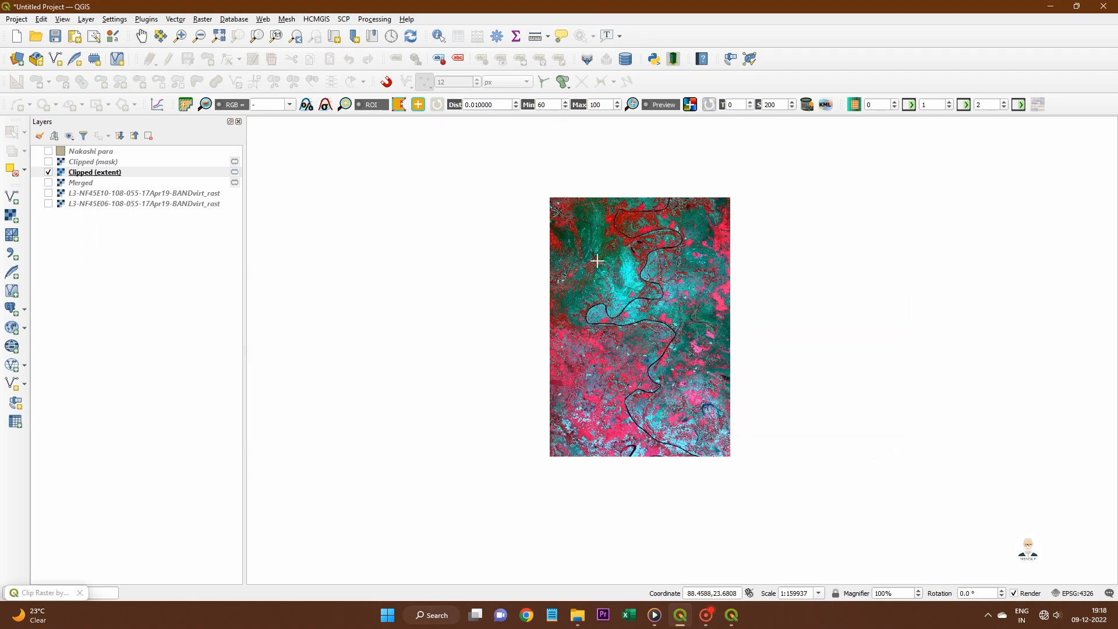
pyautogui.moveTo(594, 257); pyautogui.dragTo(676, 308)
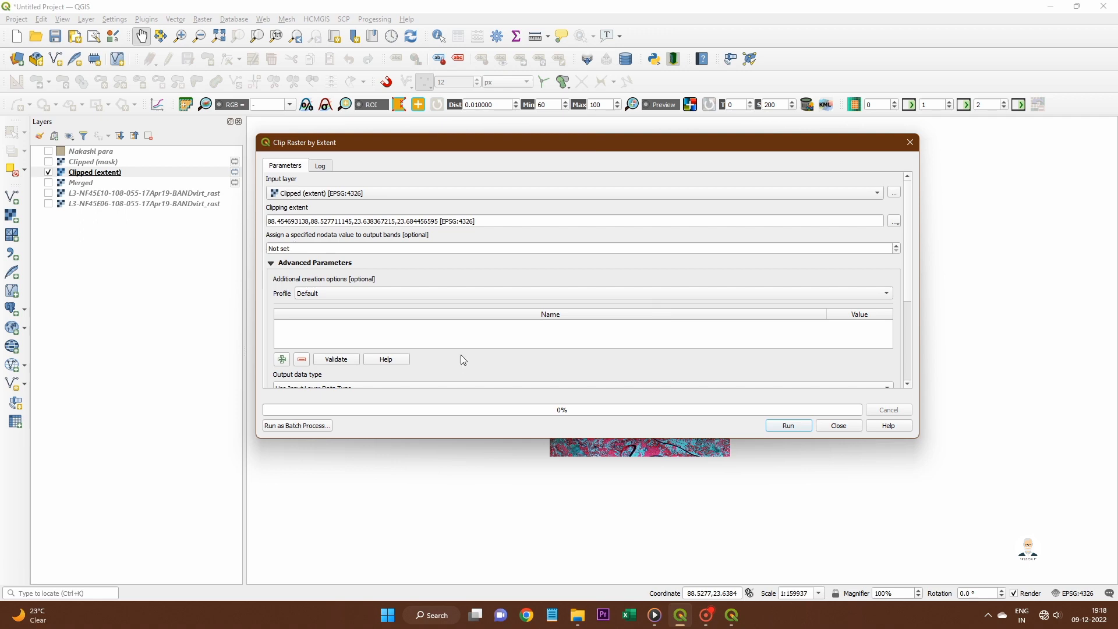
pyautogui.scroll(-5, 908, 291)
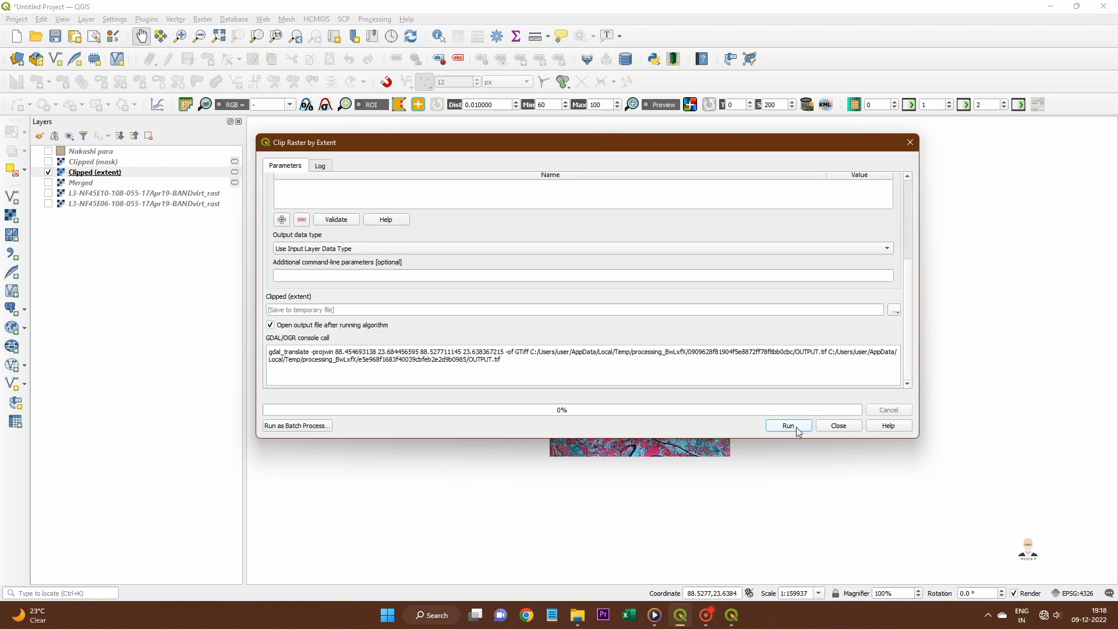
pyautogui.click(789, 426)
pyautogui.click(839, 426)
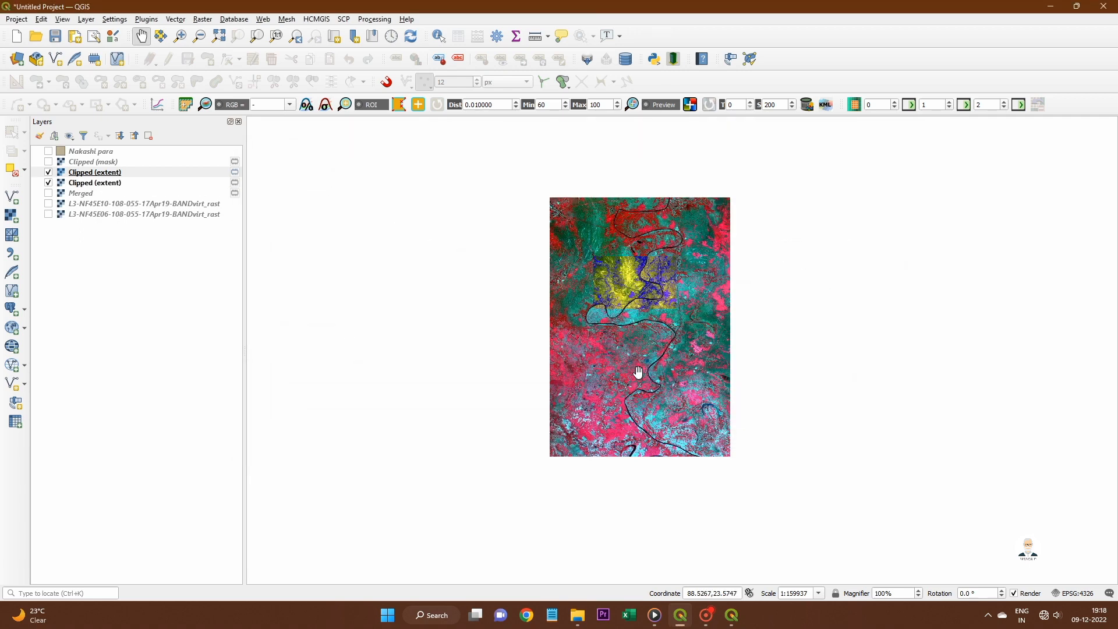
# - Hide the larger Clipped (extent) layer and set the smaller clip's symbology to Band 3 for red and Band 1 (Gray) for blue
pyautogui.click(49, 183)
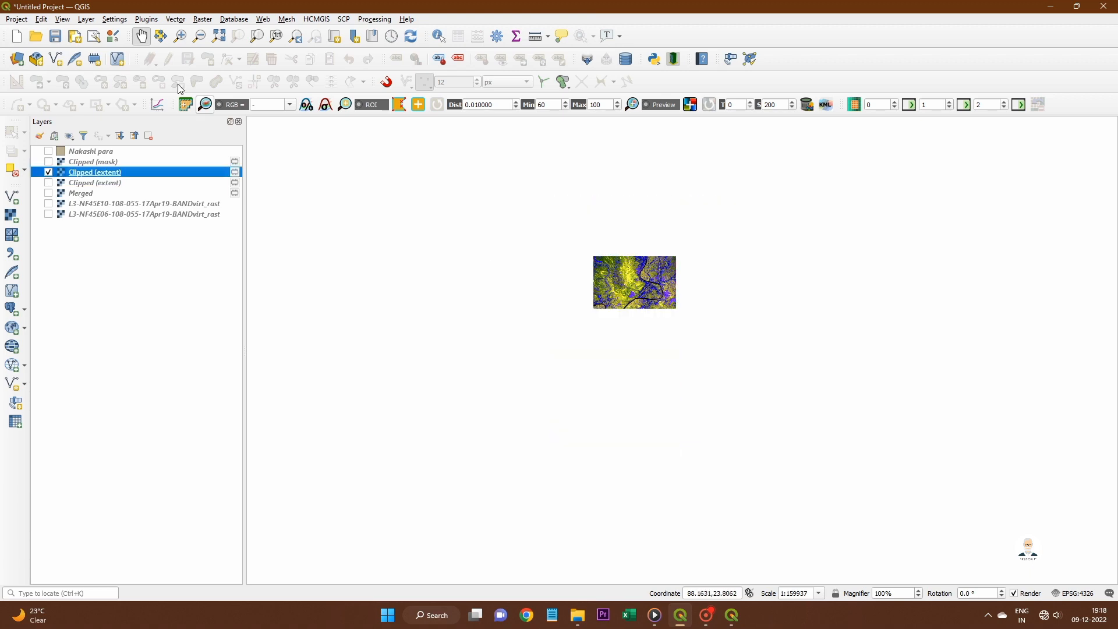
pyautogui.click(219, 38)
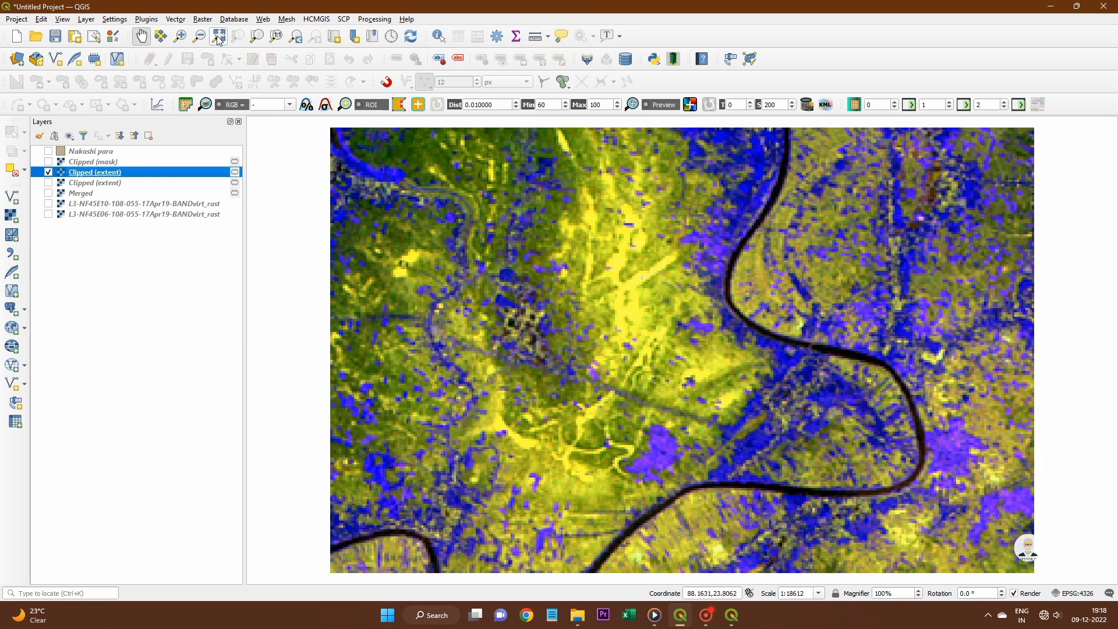
pyautogui.rightClick(93, 174)
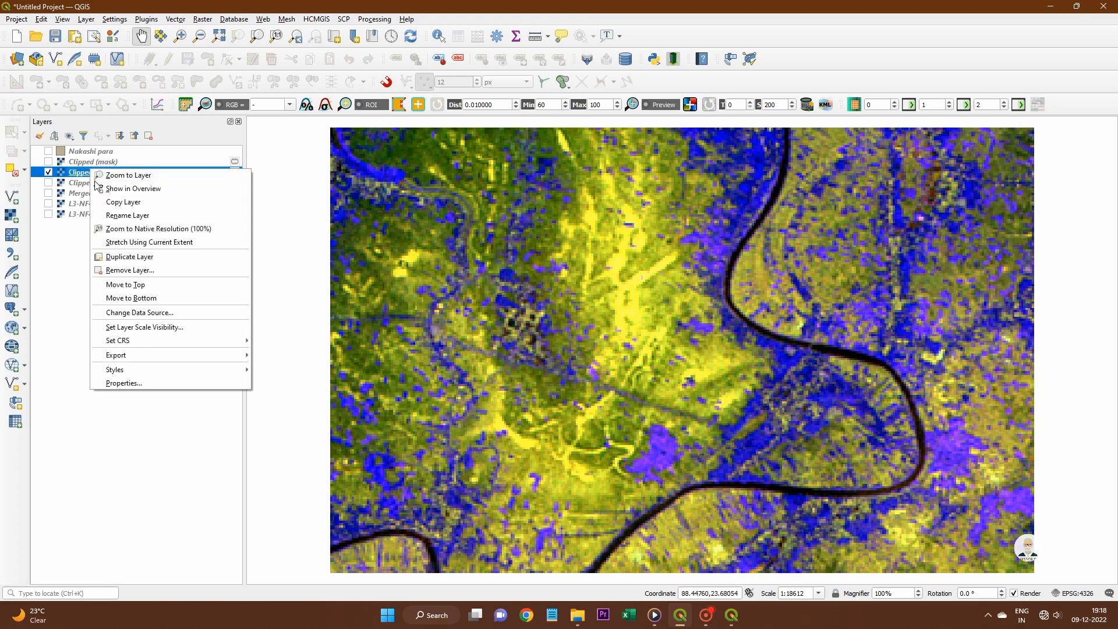
pyautogui.click(140, 383)
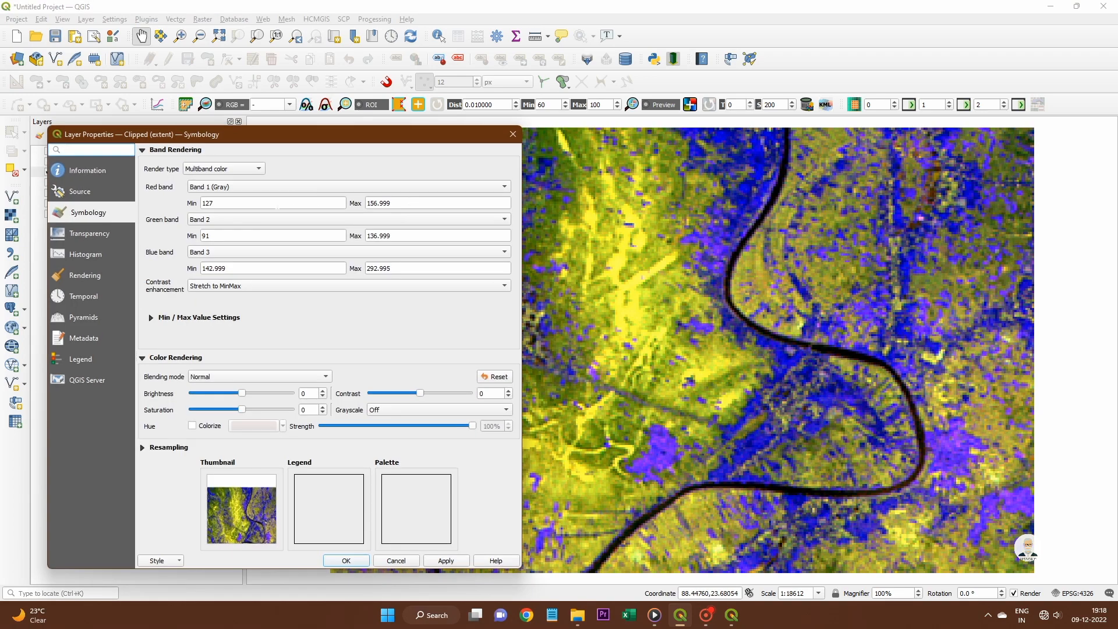
pyautogui.click(255, 186)
pyautogui.click(251, 211)
pyautogui.click(230, 251)
pyautogui.click(228, 227)
pyautogui.click(448, 561)
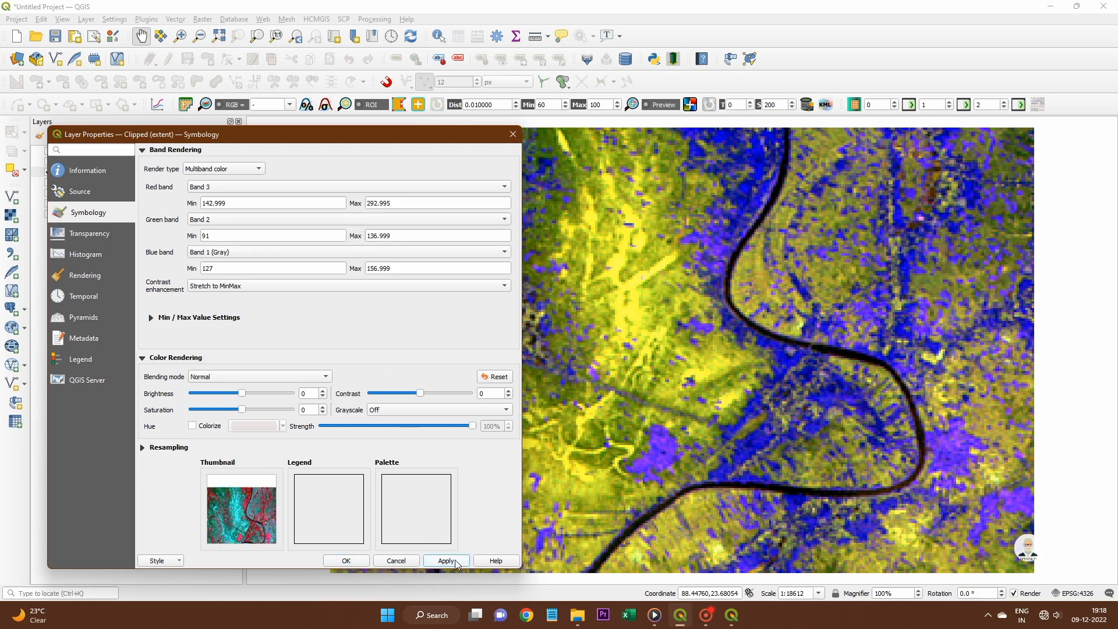
pyautogui.click(346, 560)
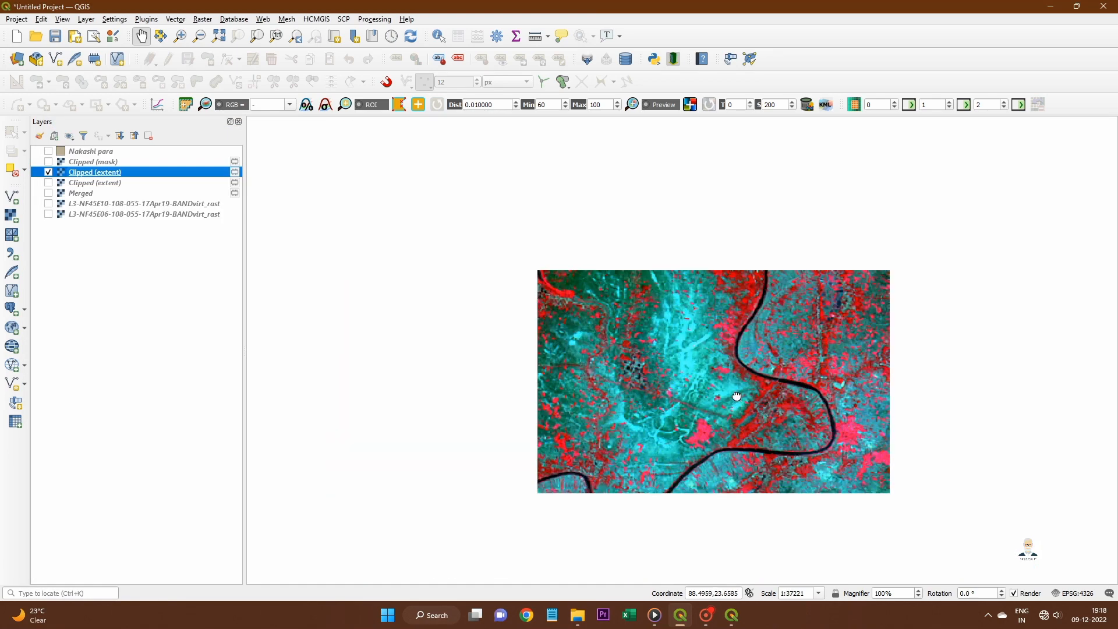
pyautogui.moveTo(737, 400); pyautogui.dragTo(710, 390)
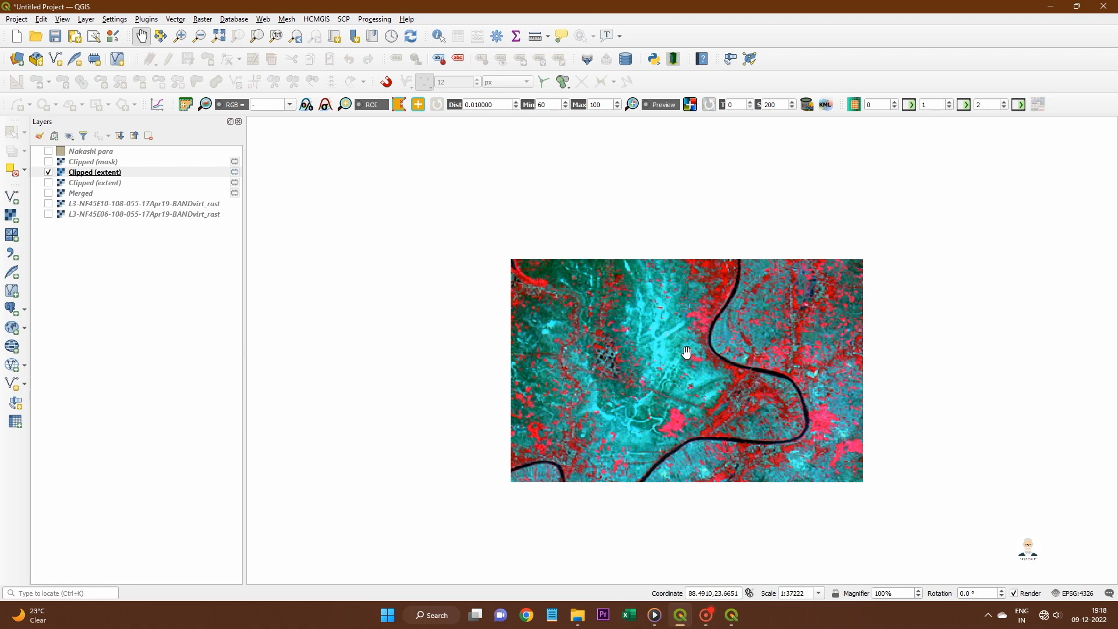
pyautogui.click(706, 615)
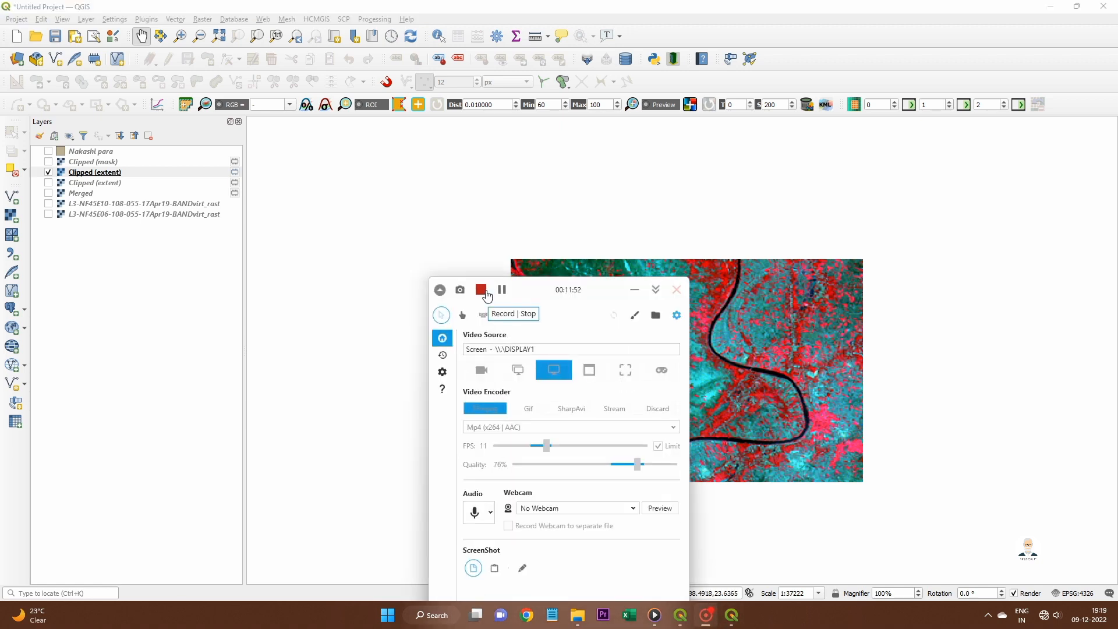